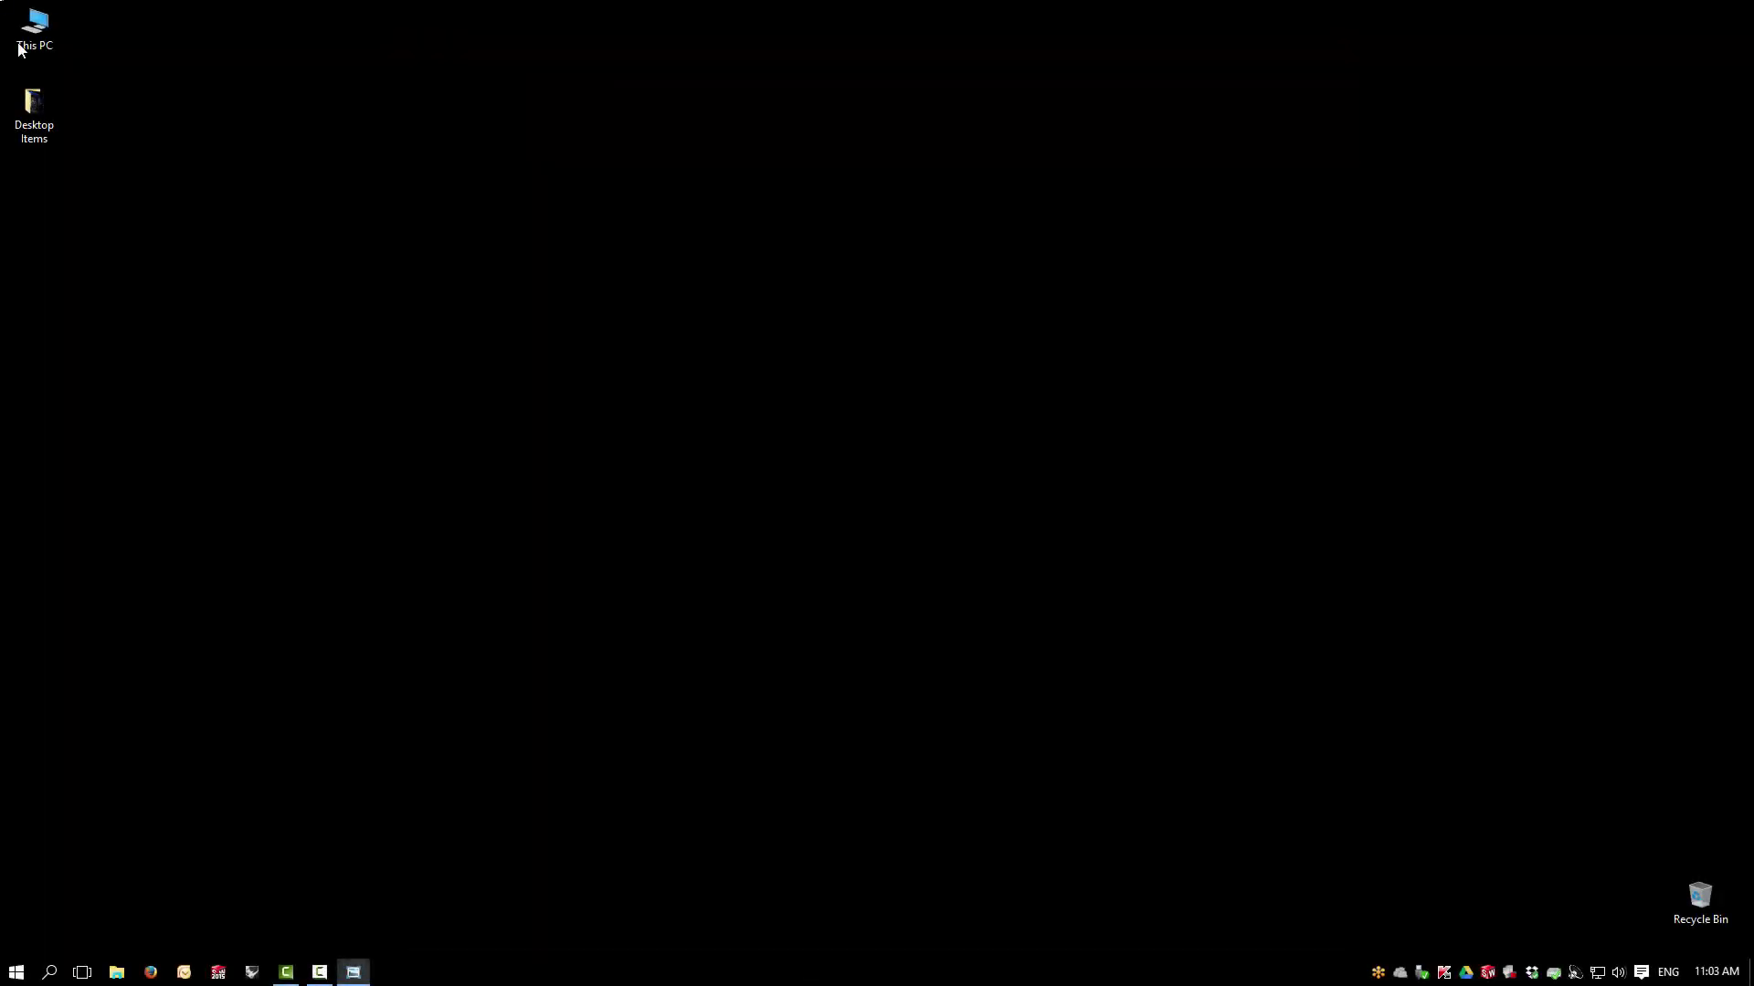
Move the vray_nfr_20025962_rhino5_x64 installer from Downloads to the centre of the desktop
double_click(36, 38)
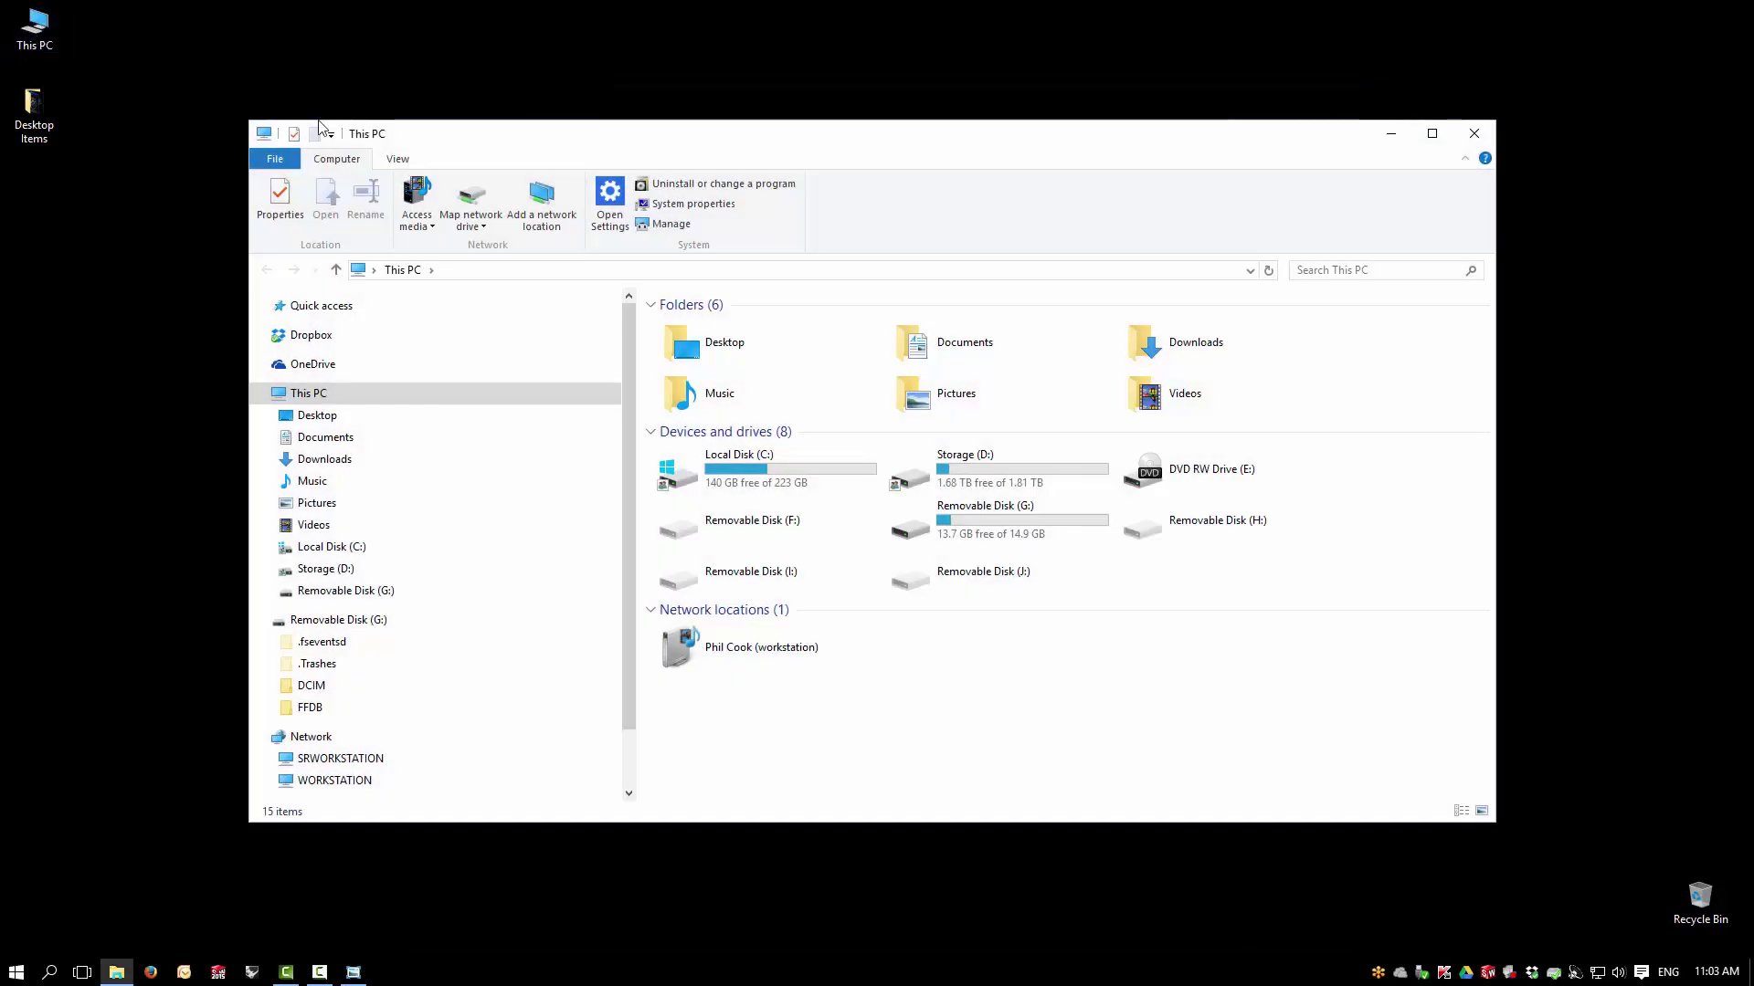
double_click(1204, 356)
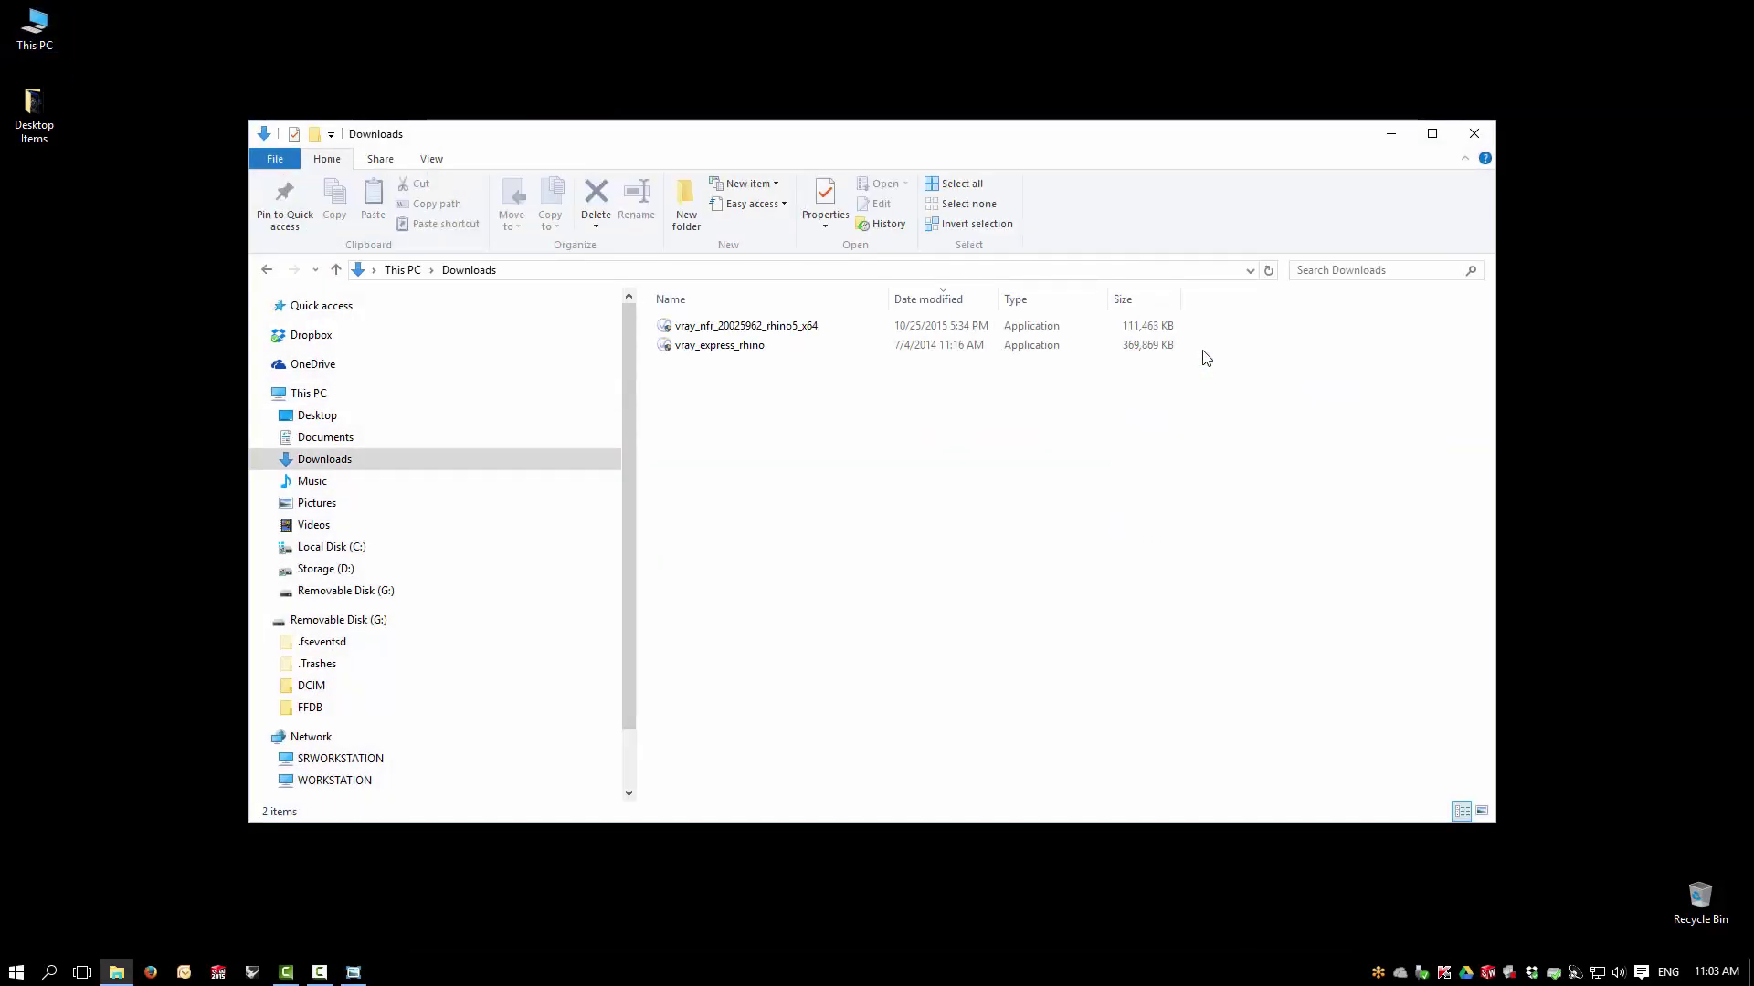
drag(754, 327, 152, 355)
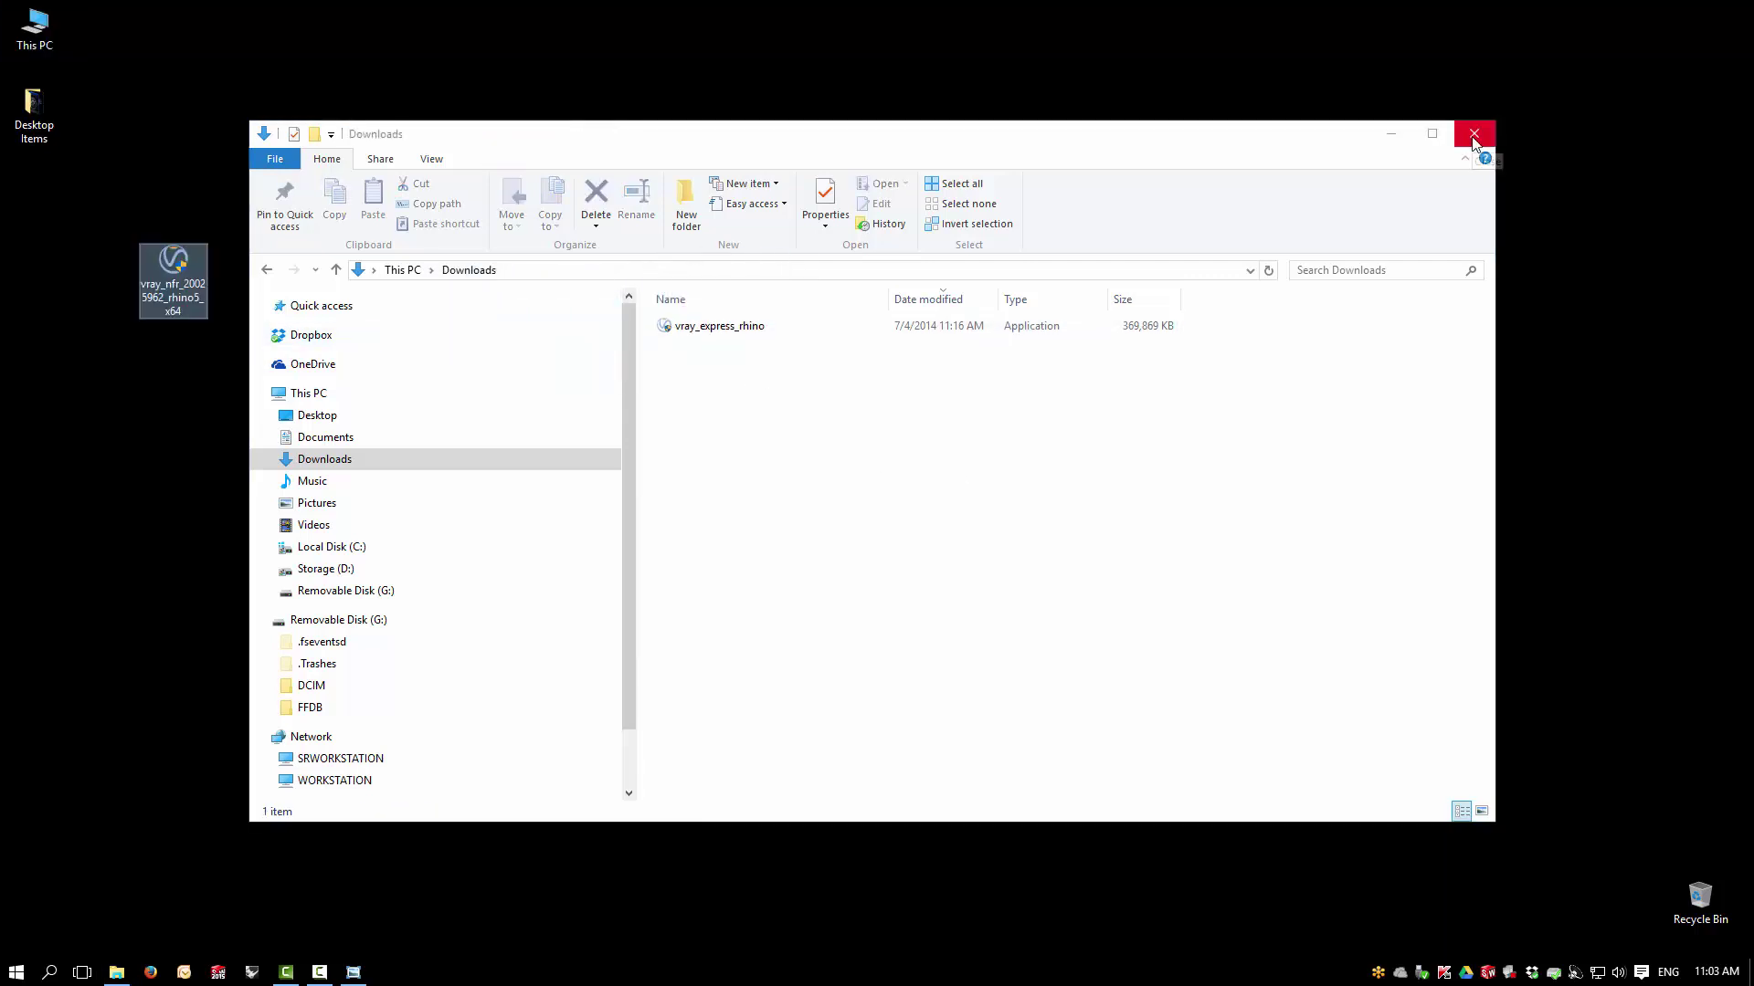
click(1474, 135)
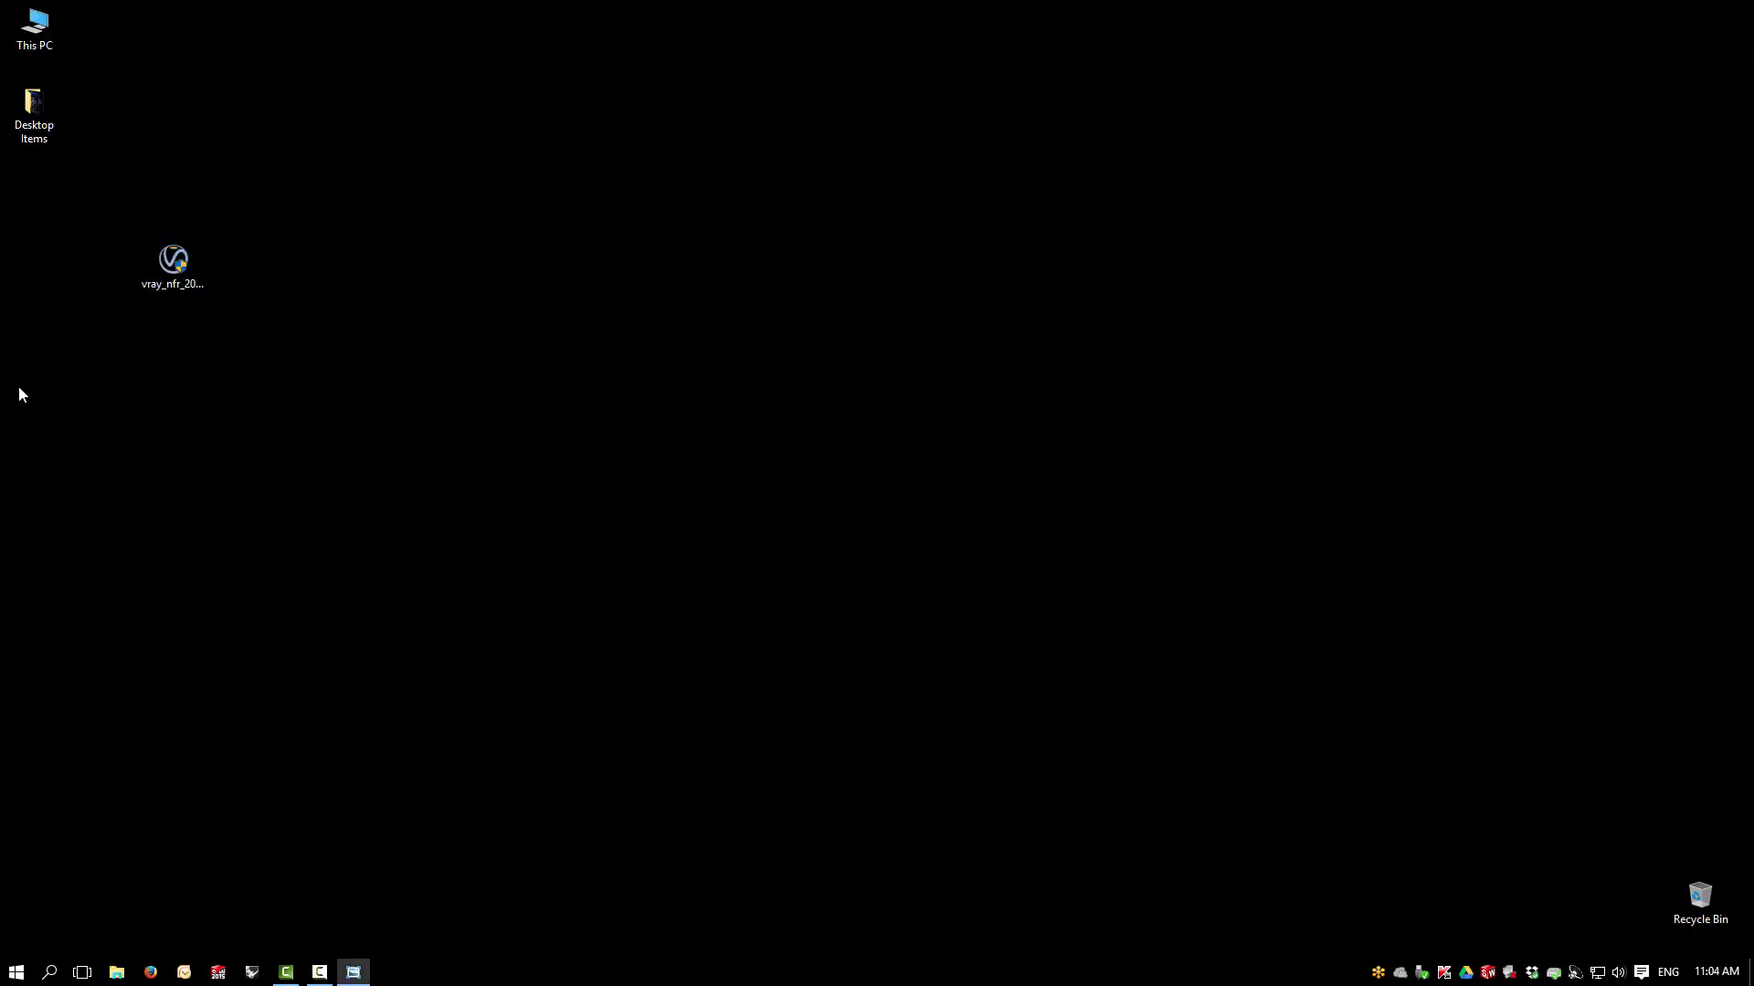
drag(177, 262, 751, 433)
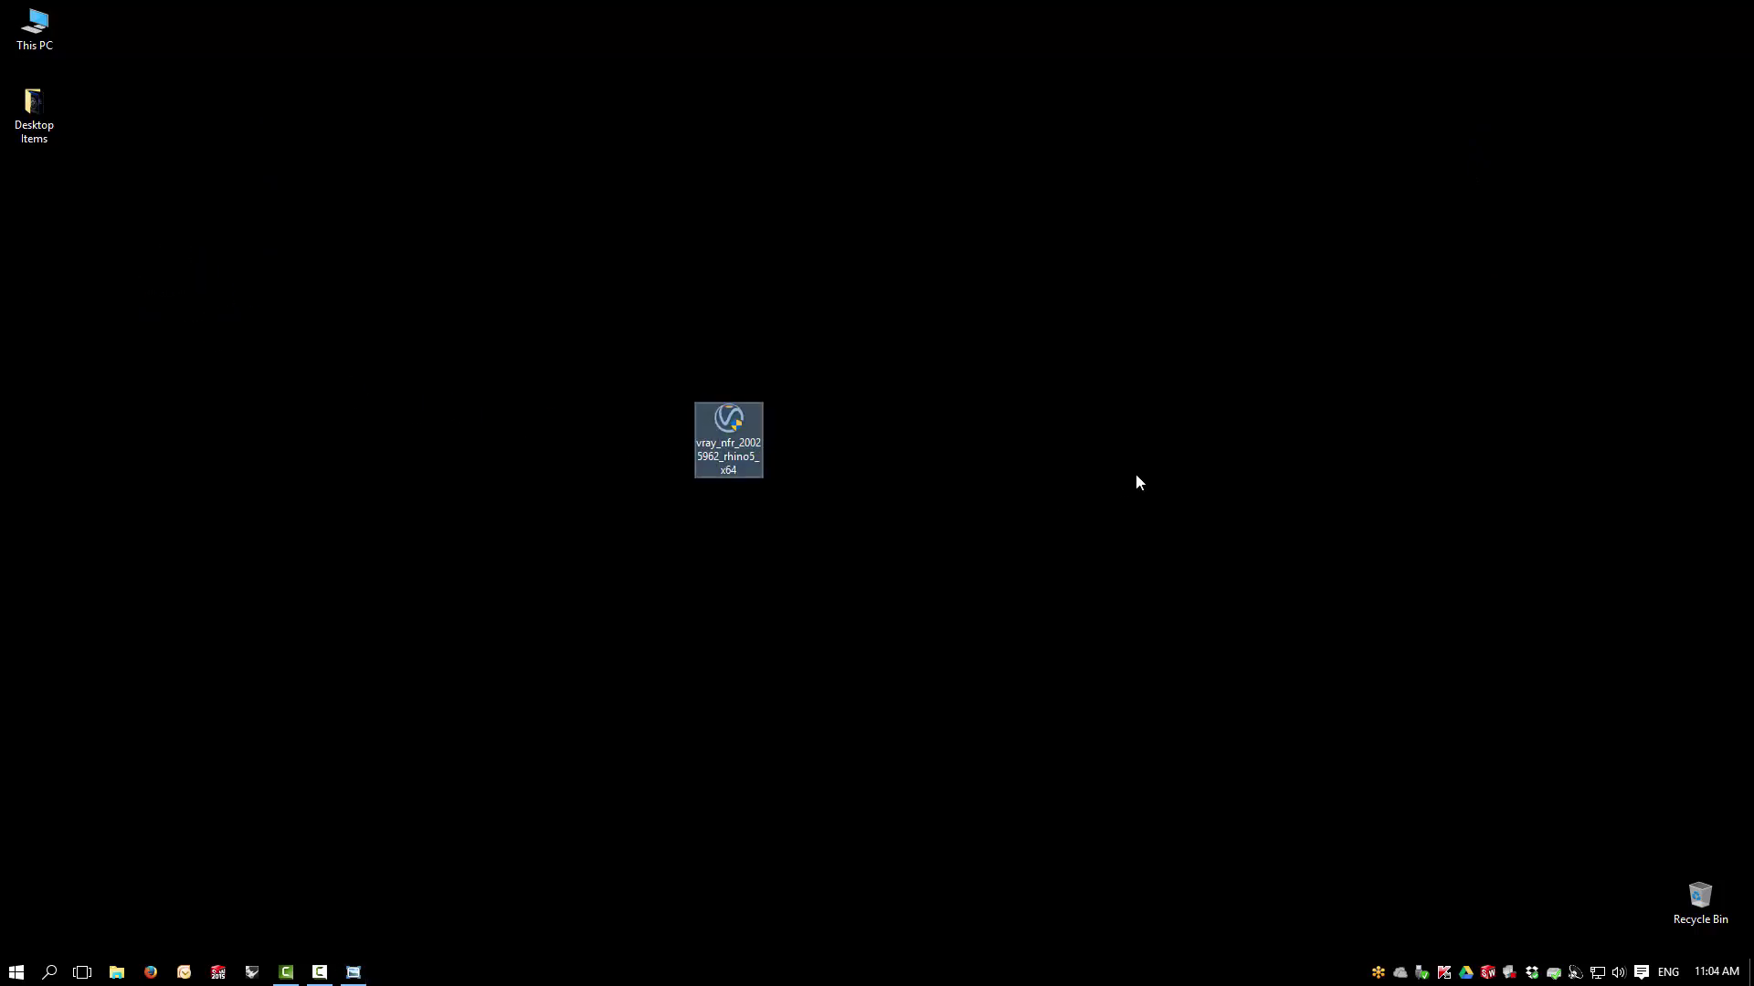
click(865, 744)
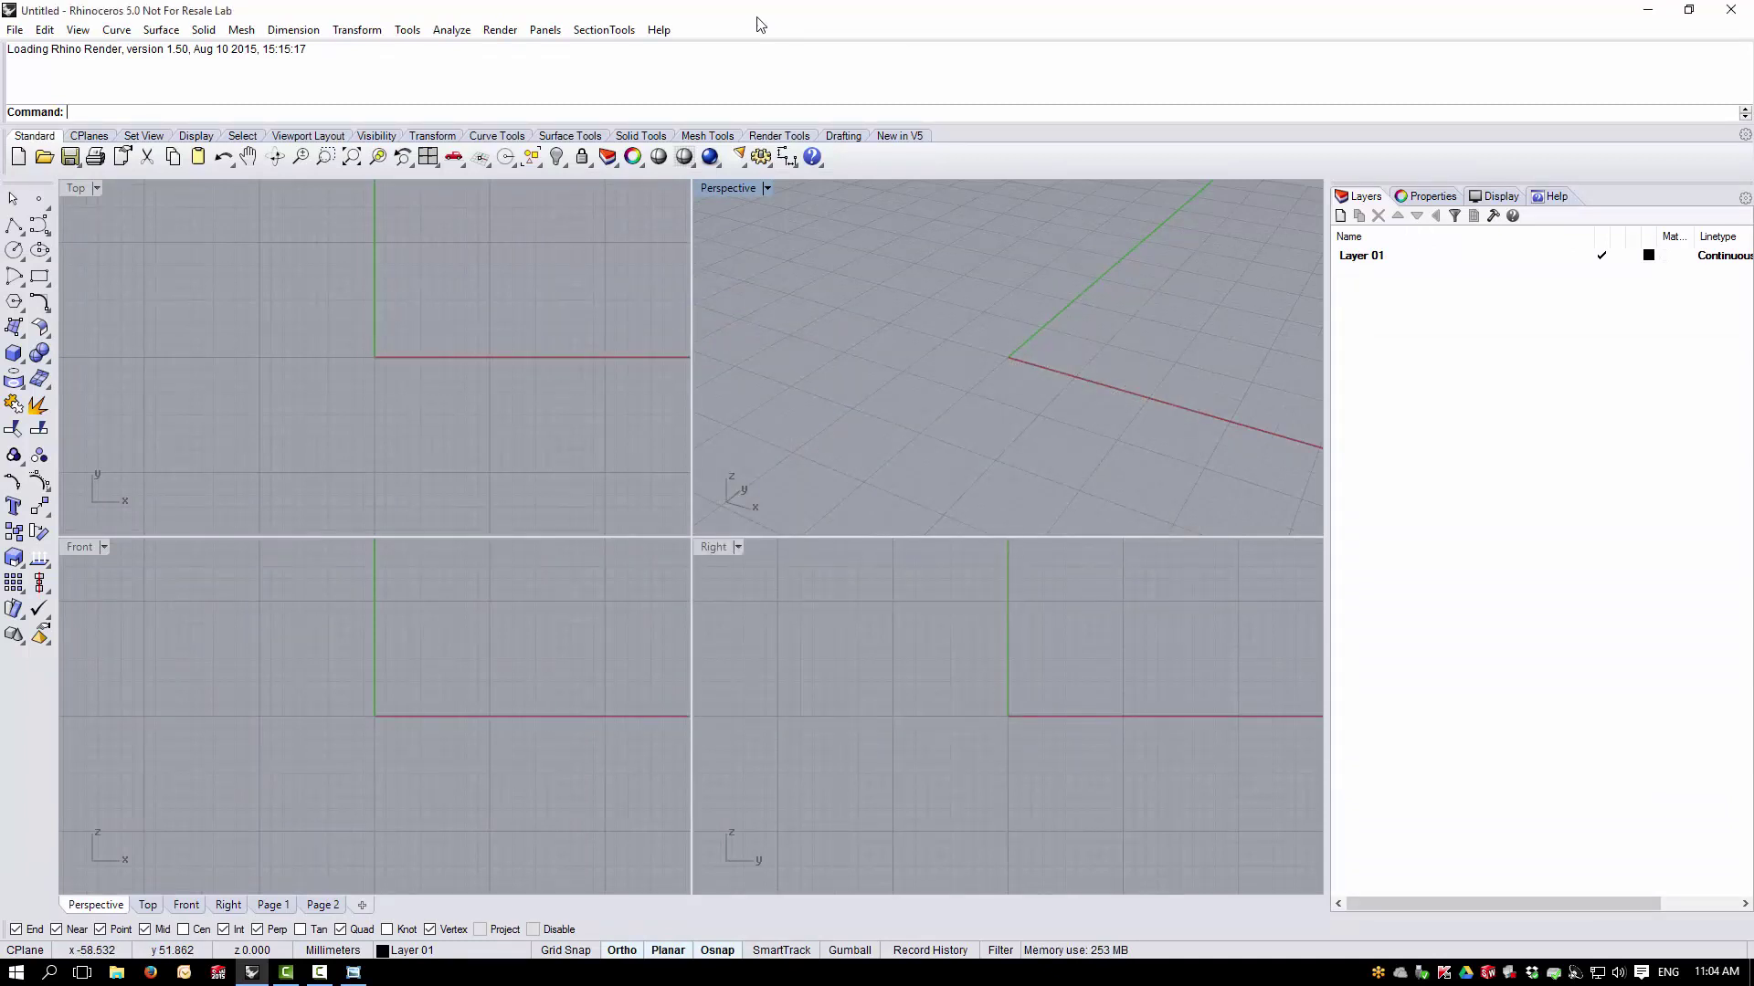
Run Help > Check for Updates, confirm Rhino is up to date, and quit Rhino
click(662, 30)
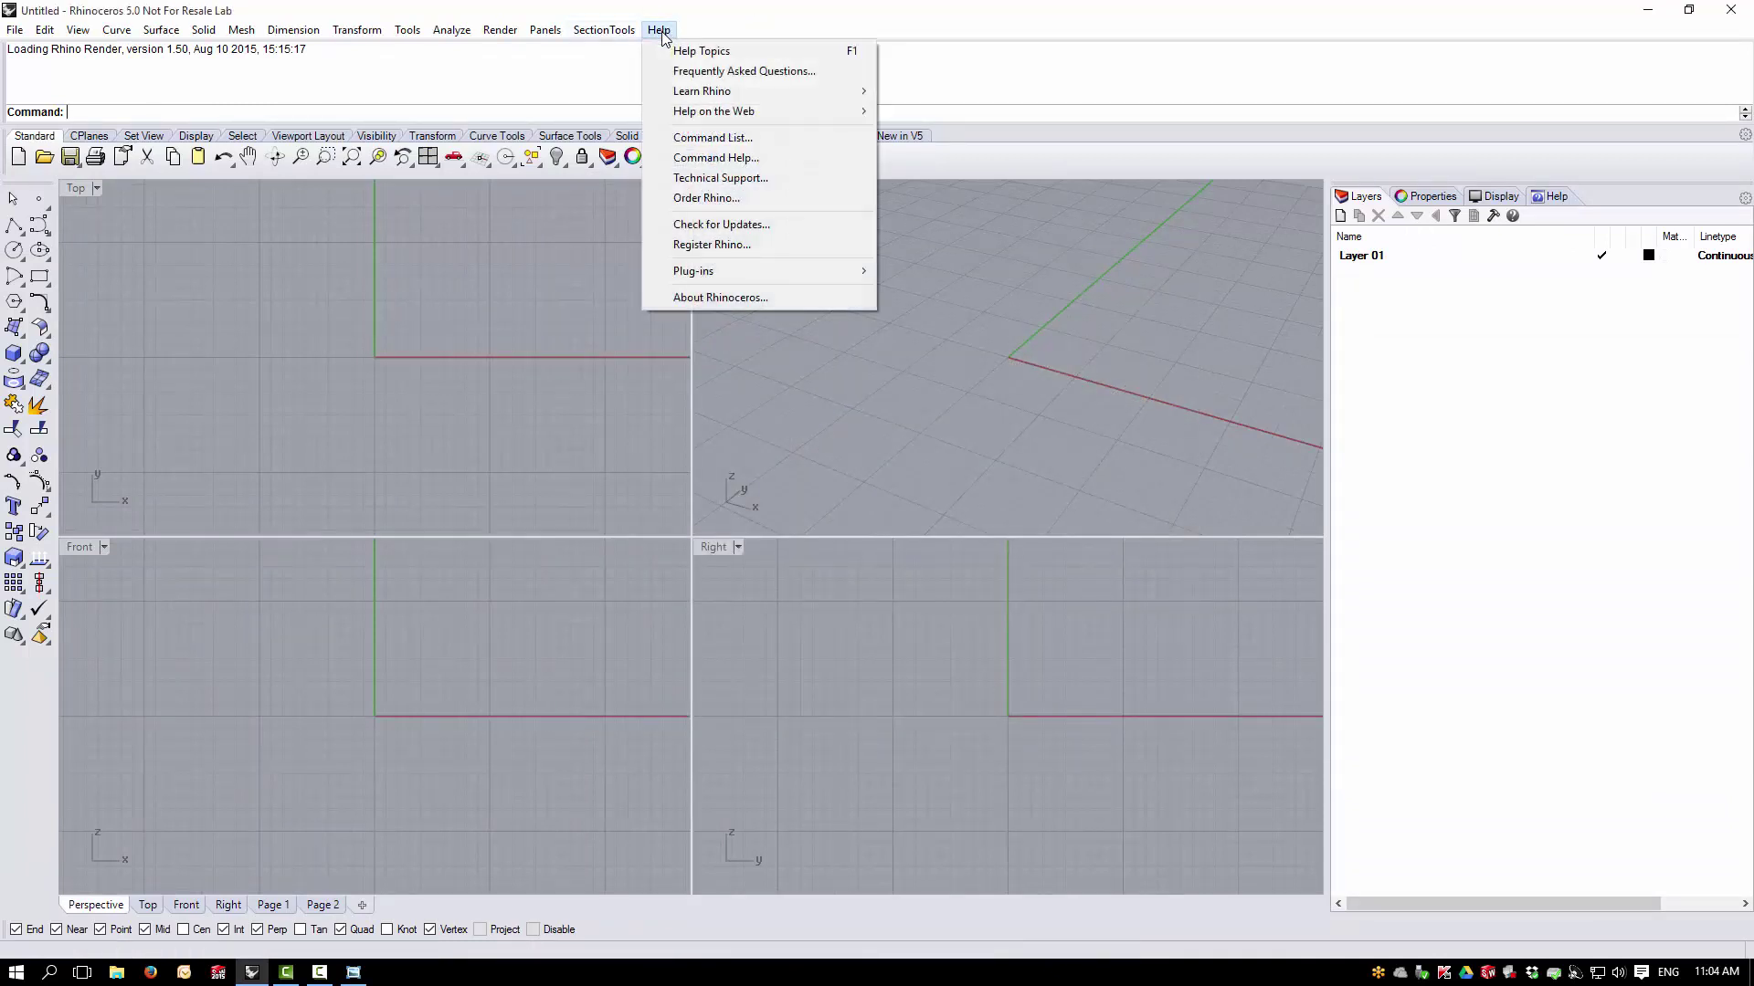
click(728, 223)
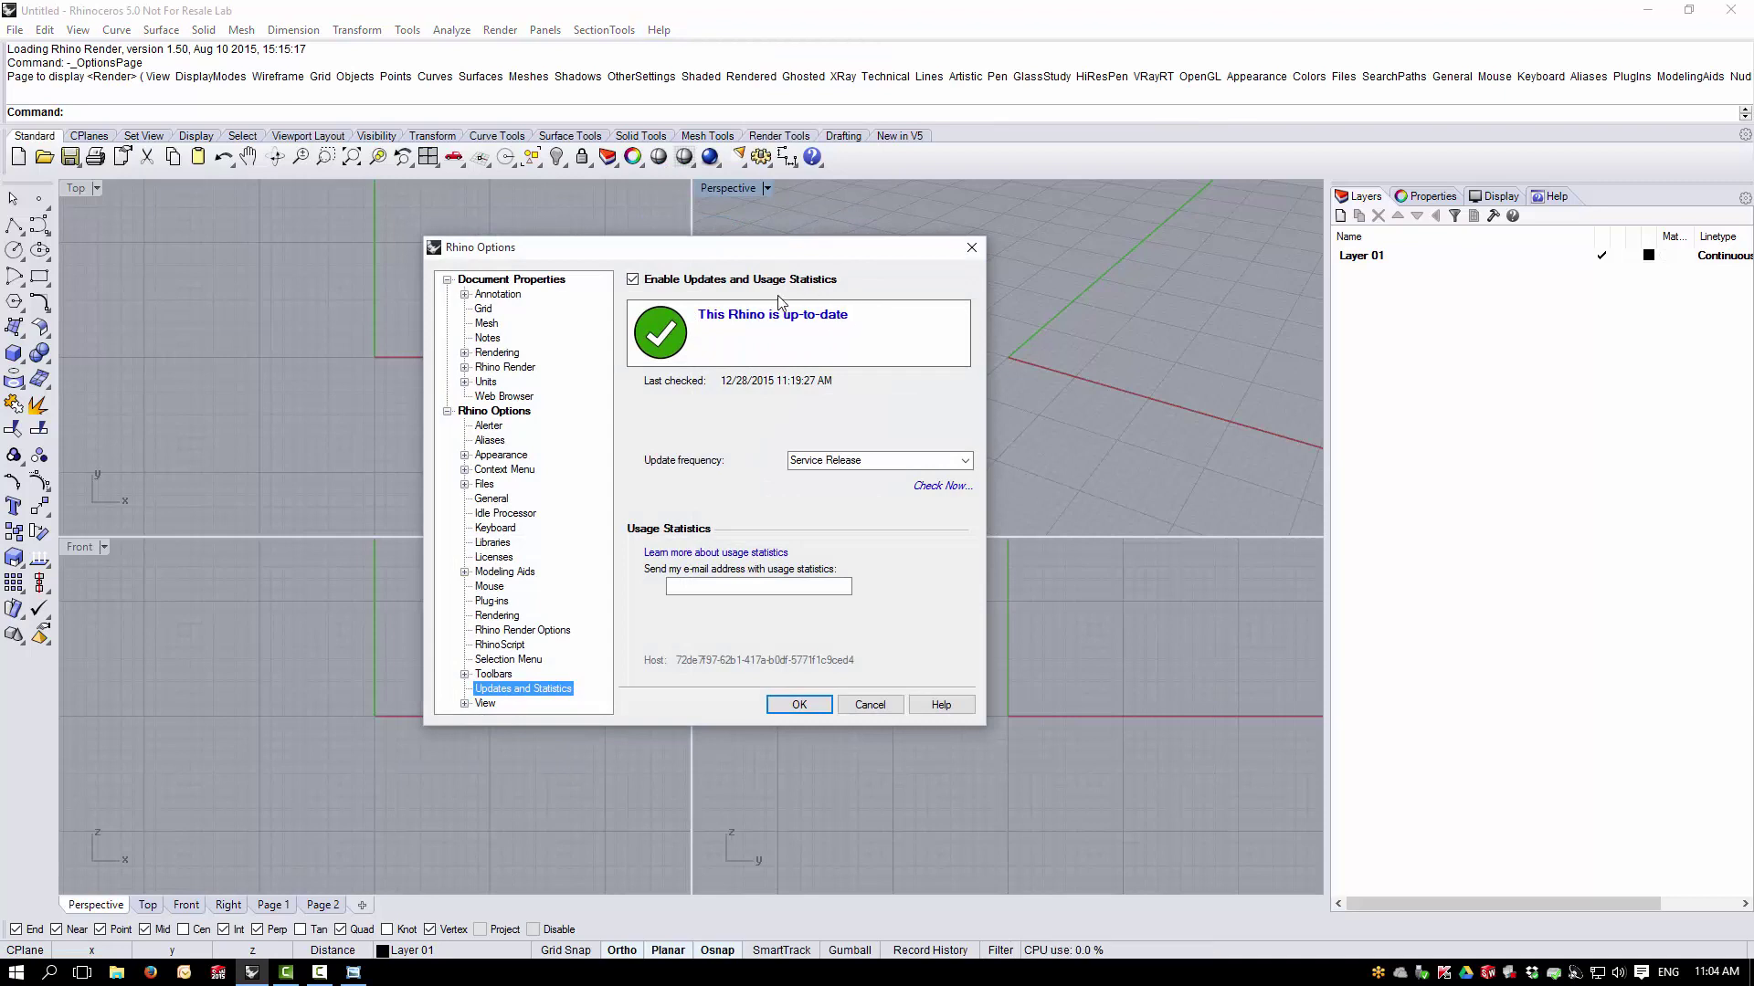
click(801, 704)
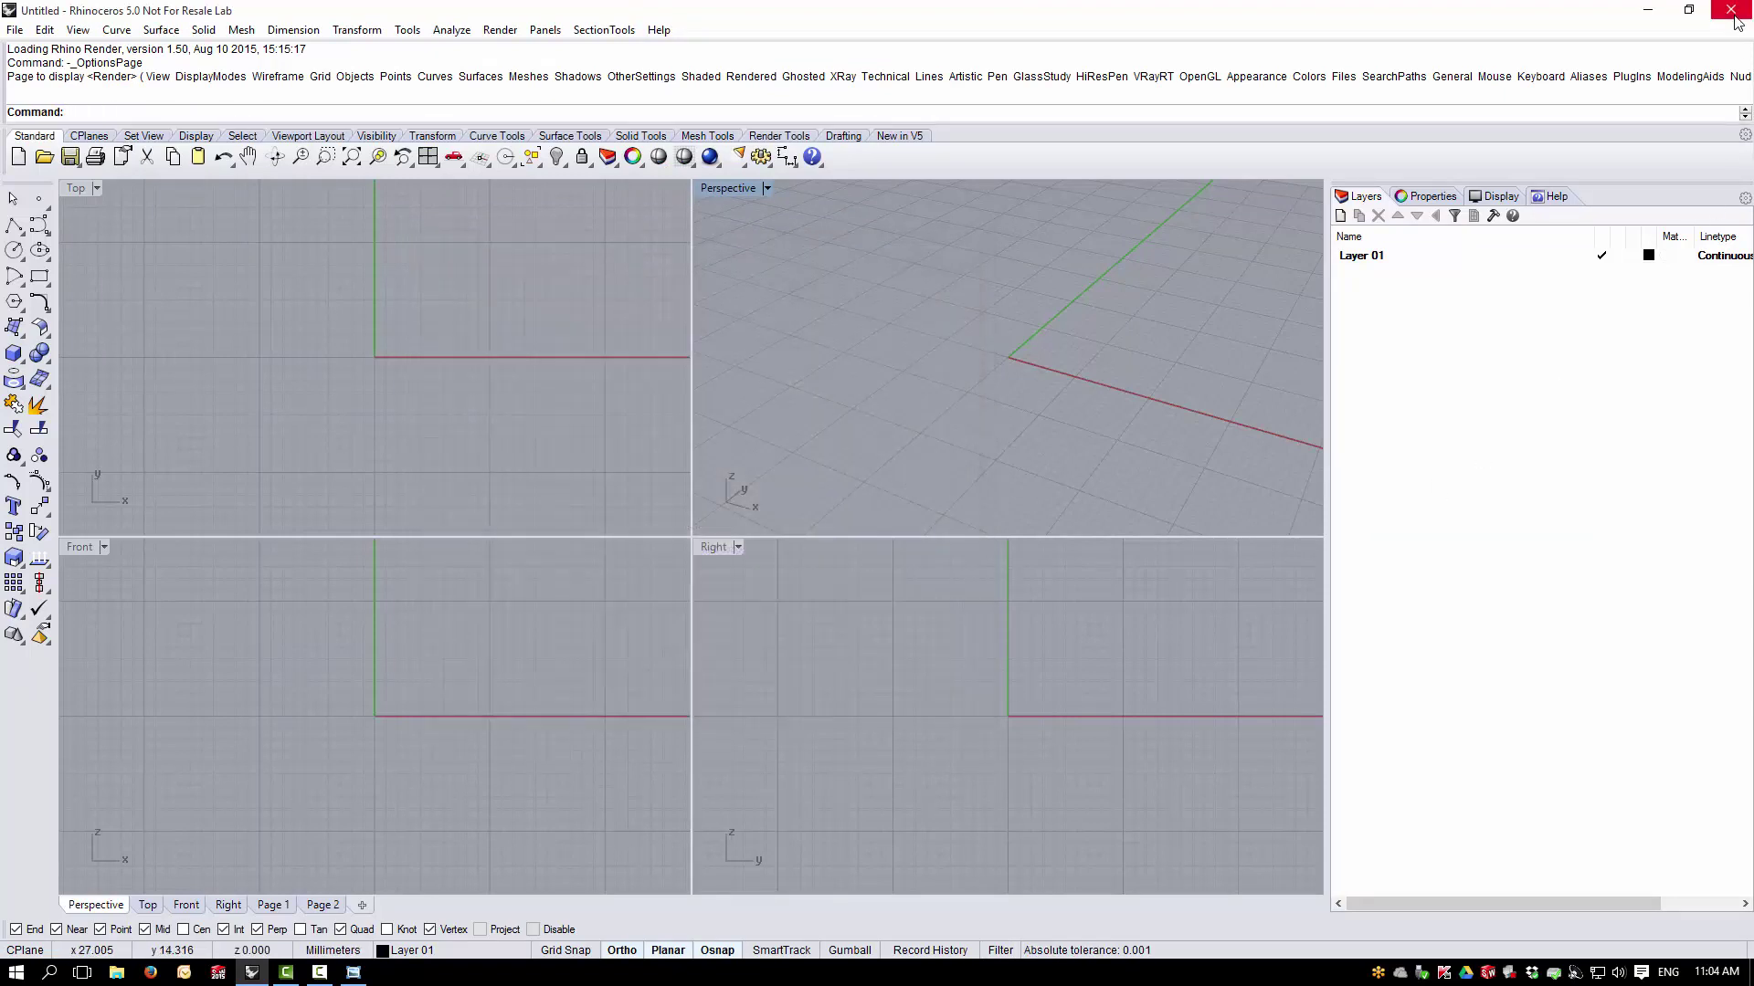
click(1735, 18)
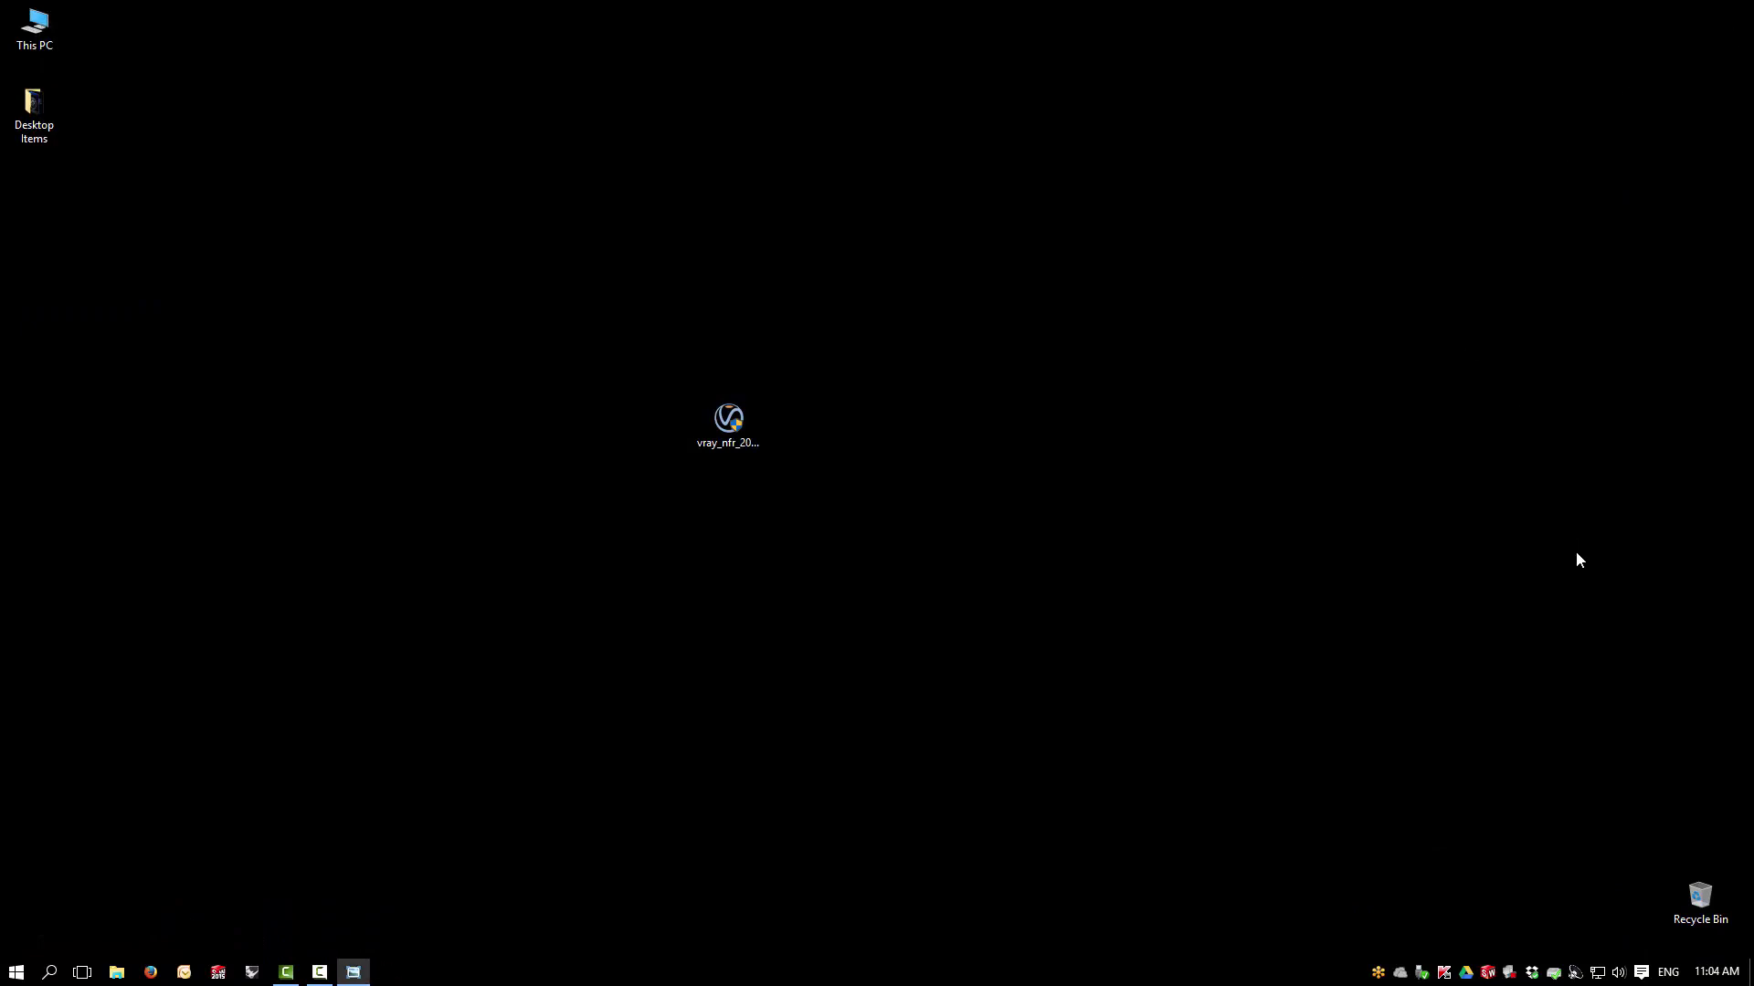
Pause Kaspersky protection until computer restart and dismiss the protection-off notification
right_click(1446, 973)
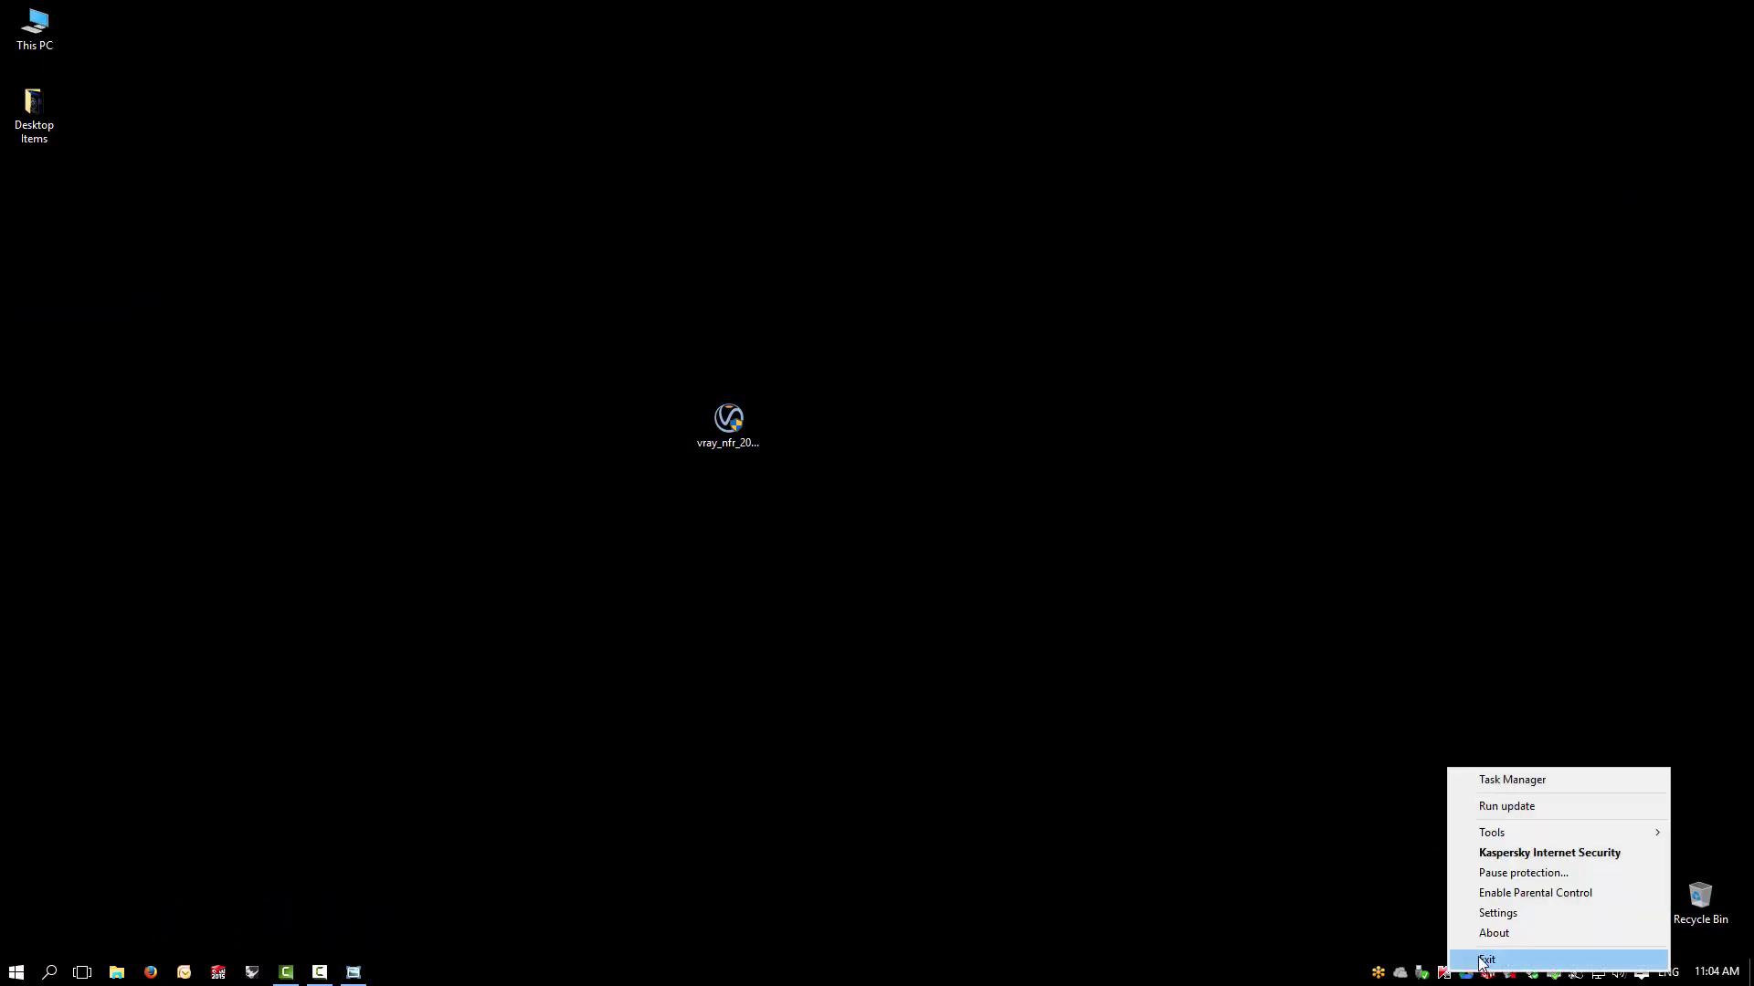
click(1508, 875)
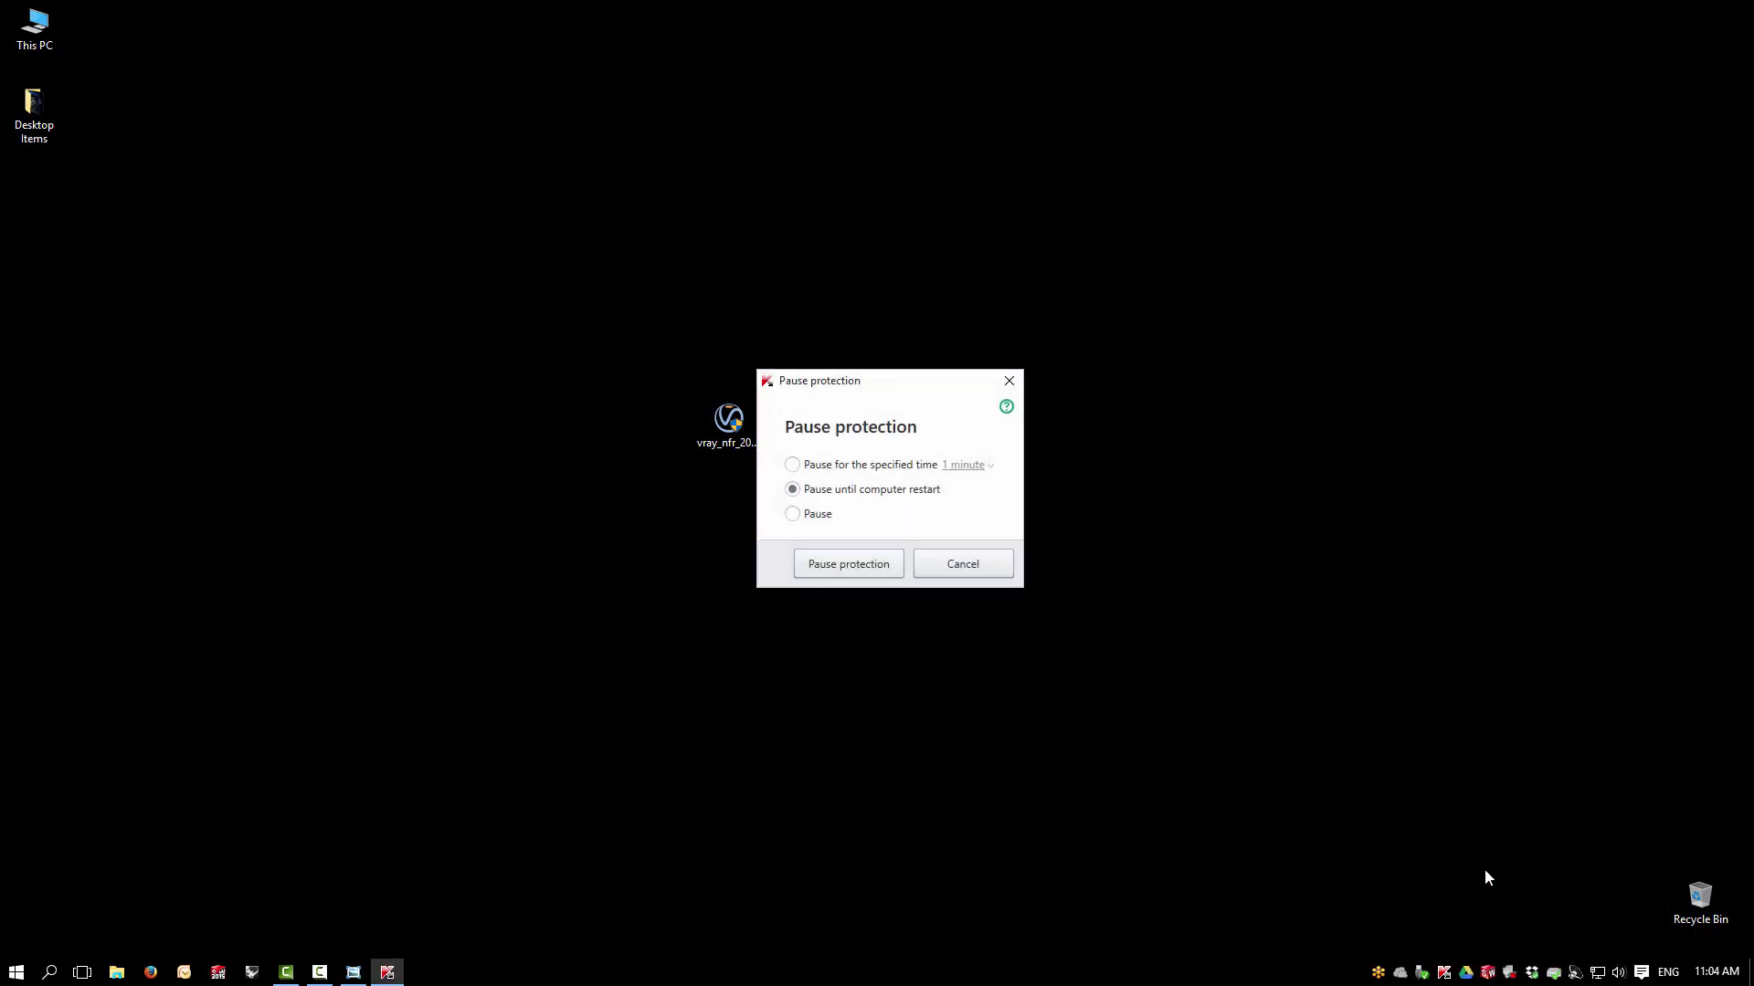
click(871, 571)
click(874, 574)
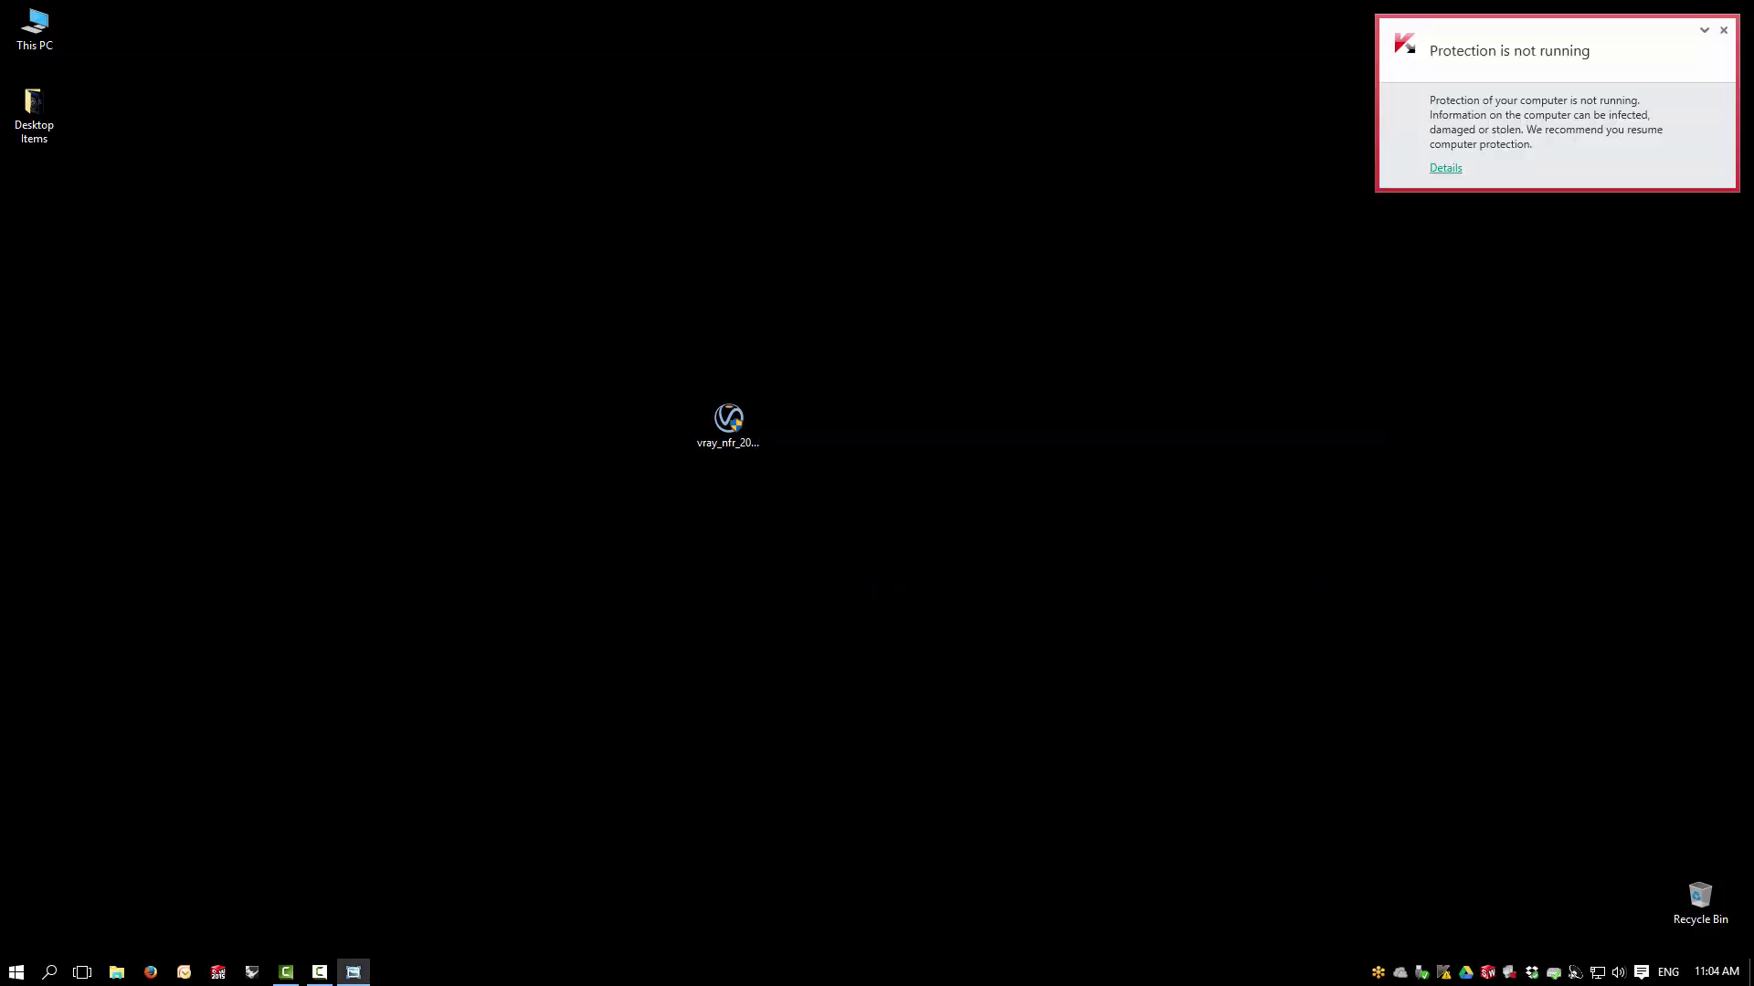
click(1725, 32)
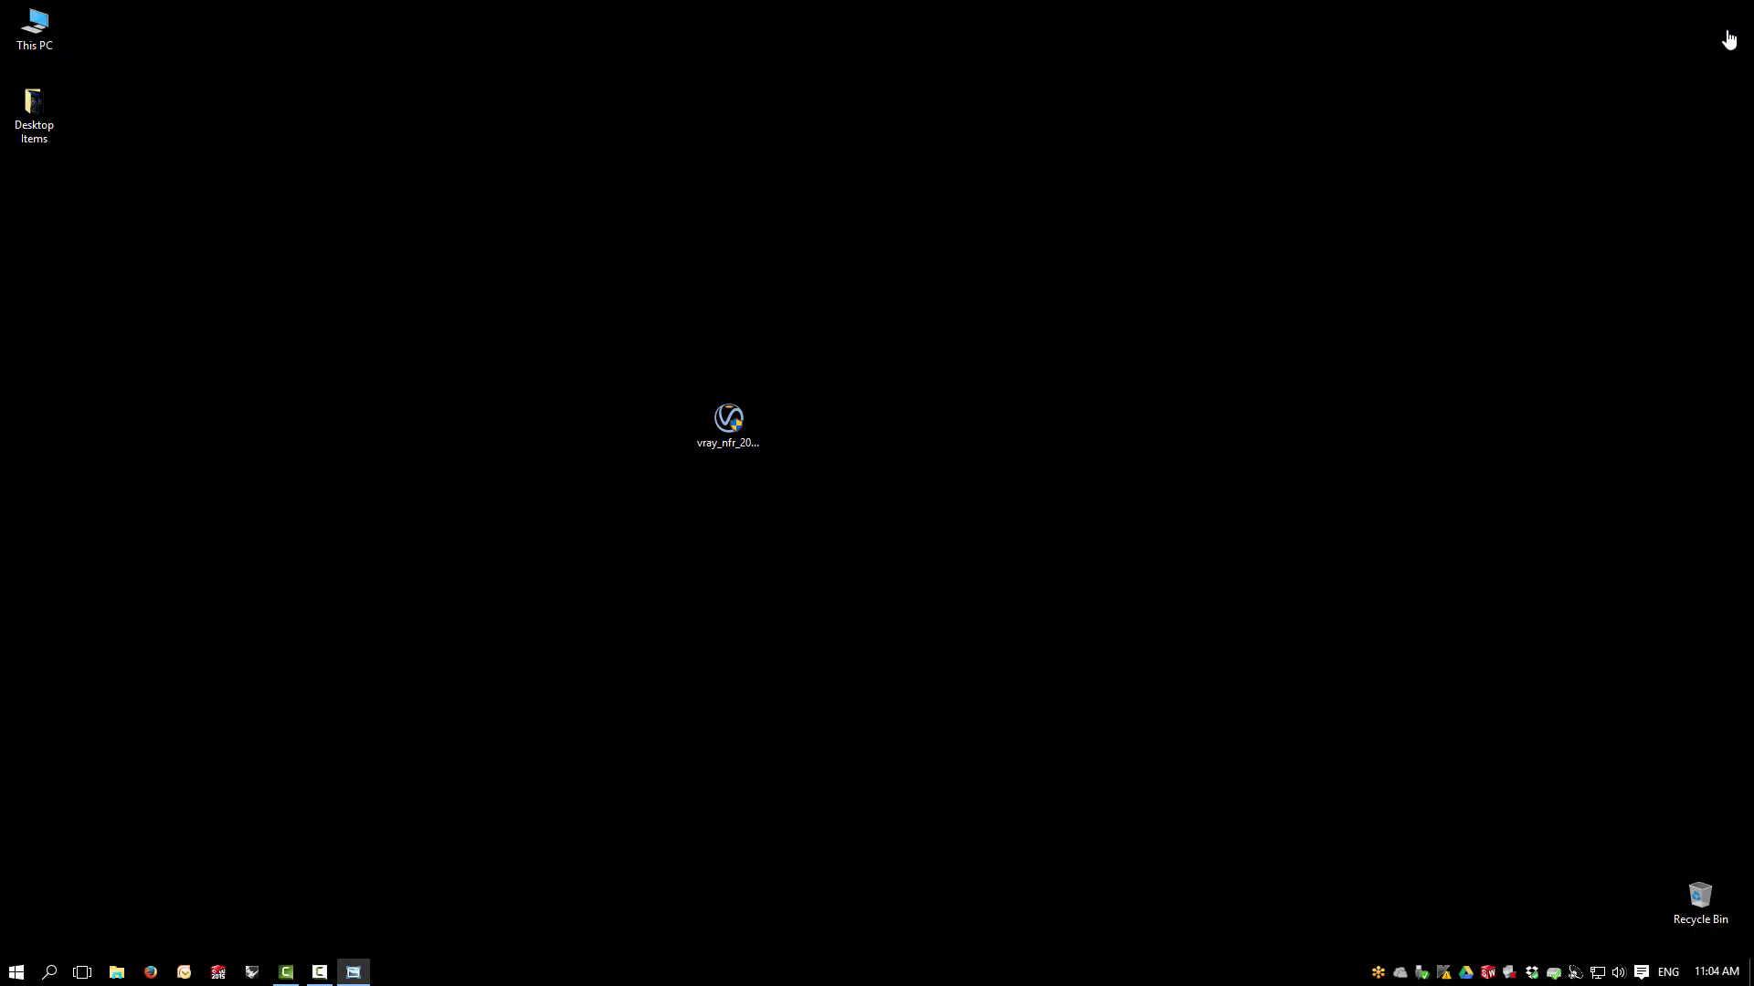
Launch the vray_nfr installer, accept the licence agreement, and keep all default components
double_click(728, 426)
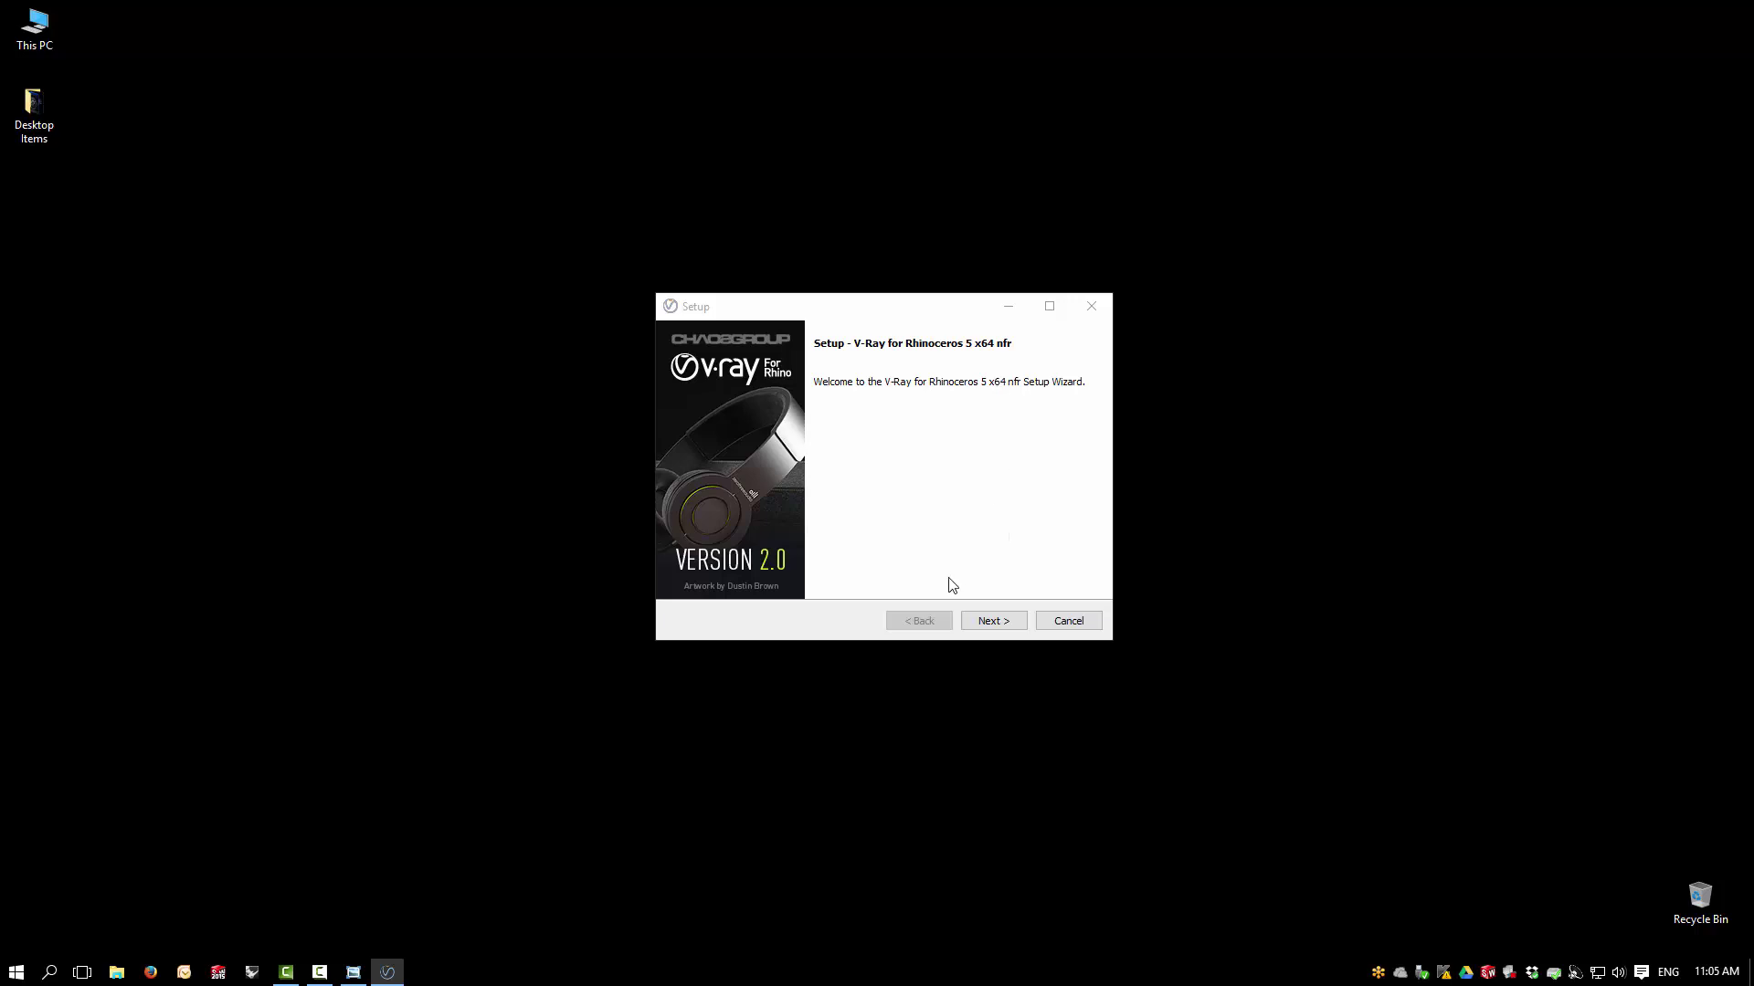
click(1012, 623)
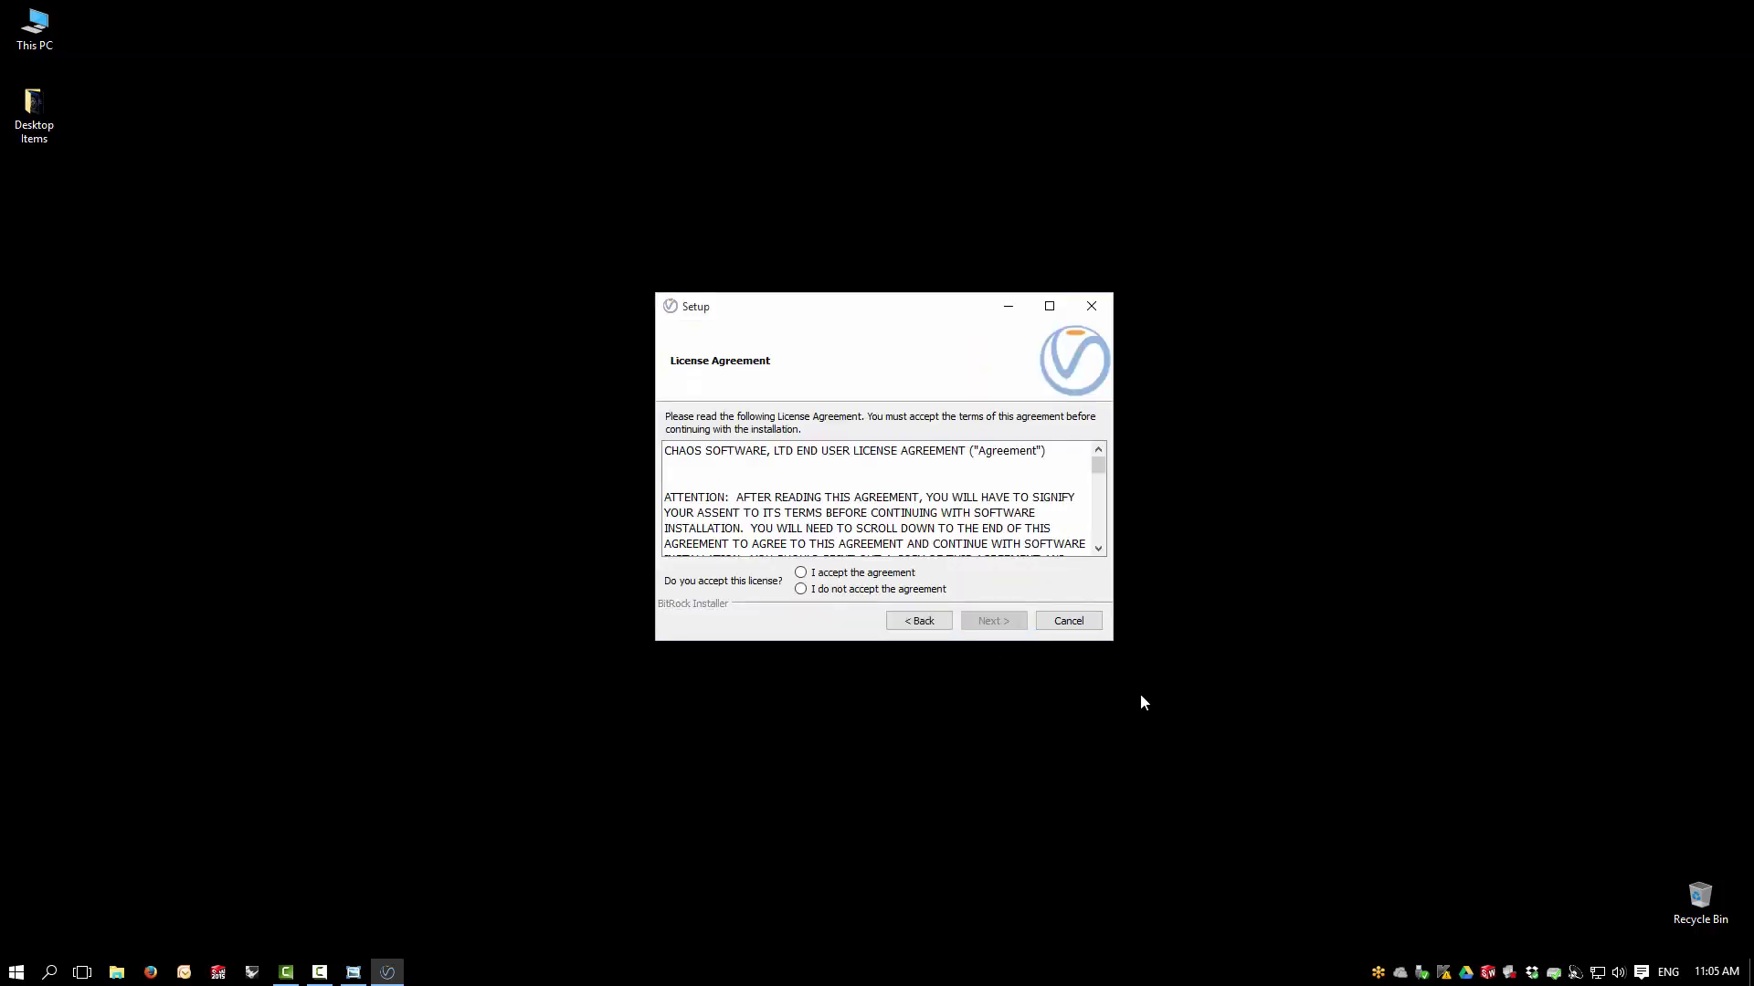
click(801, 572)
click(1003, 624)
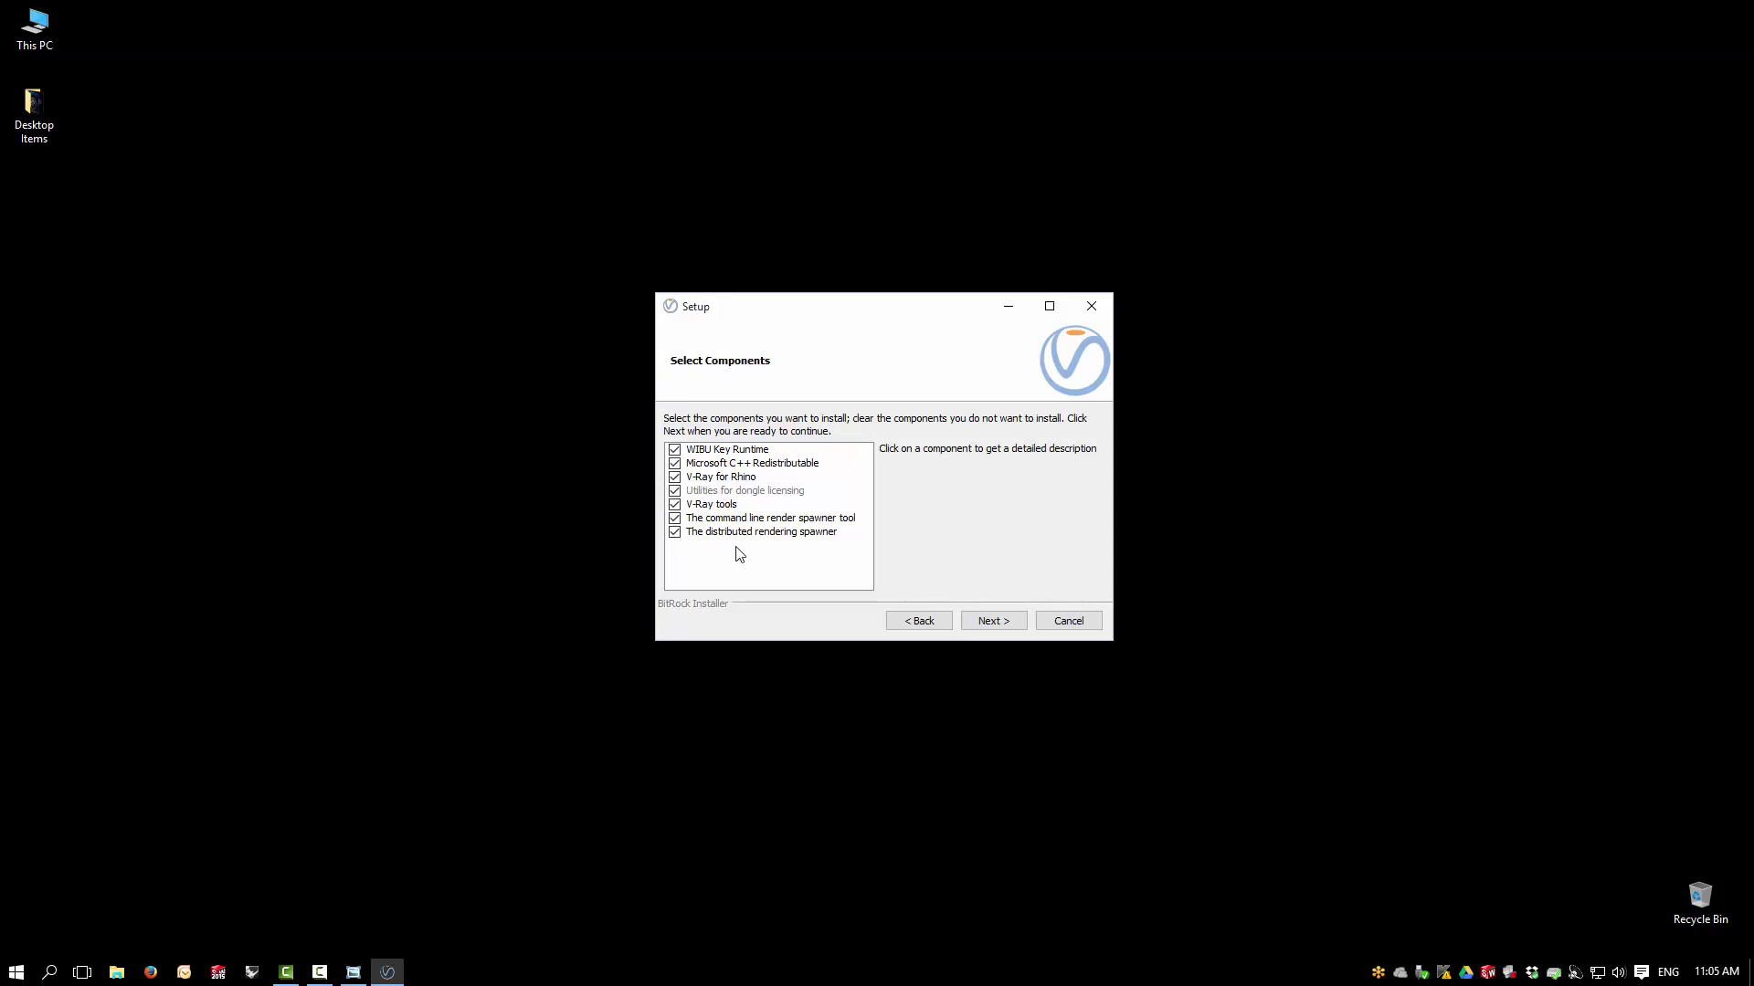
click(991, 621)
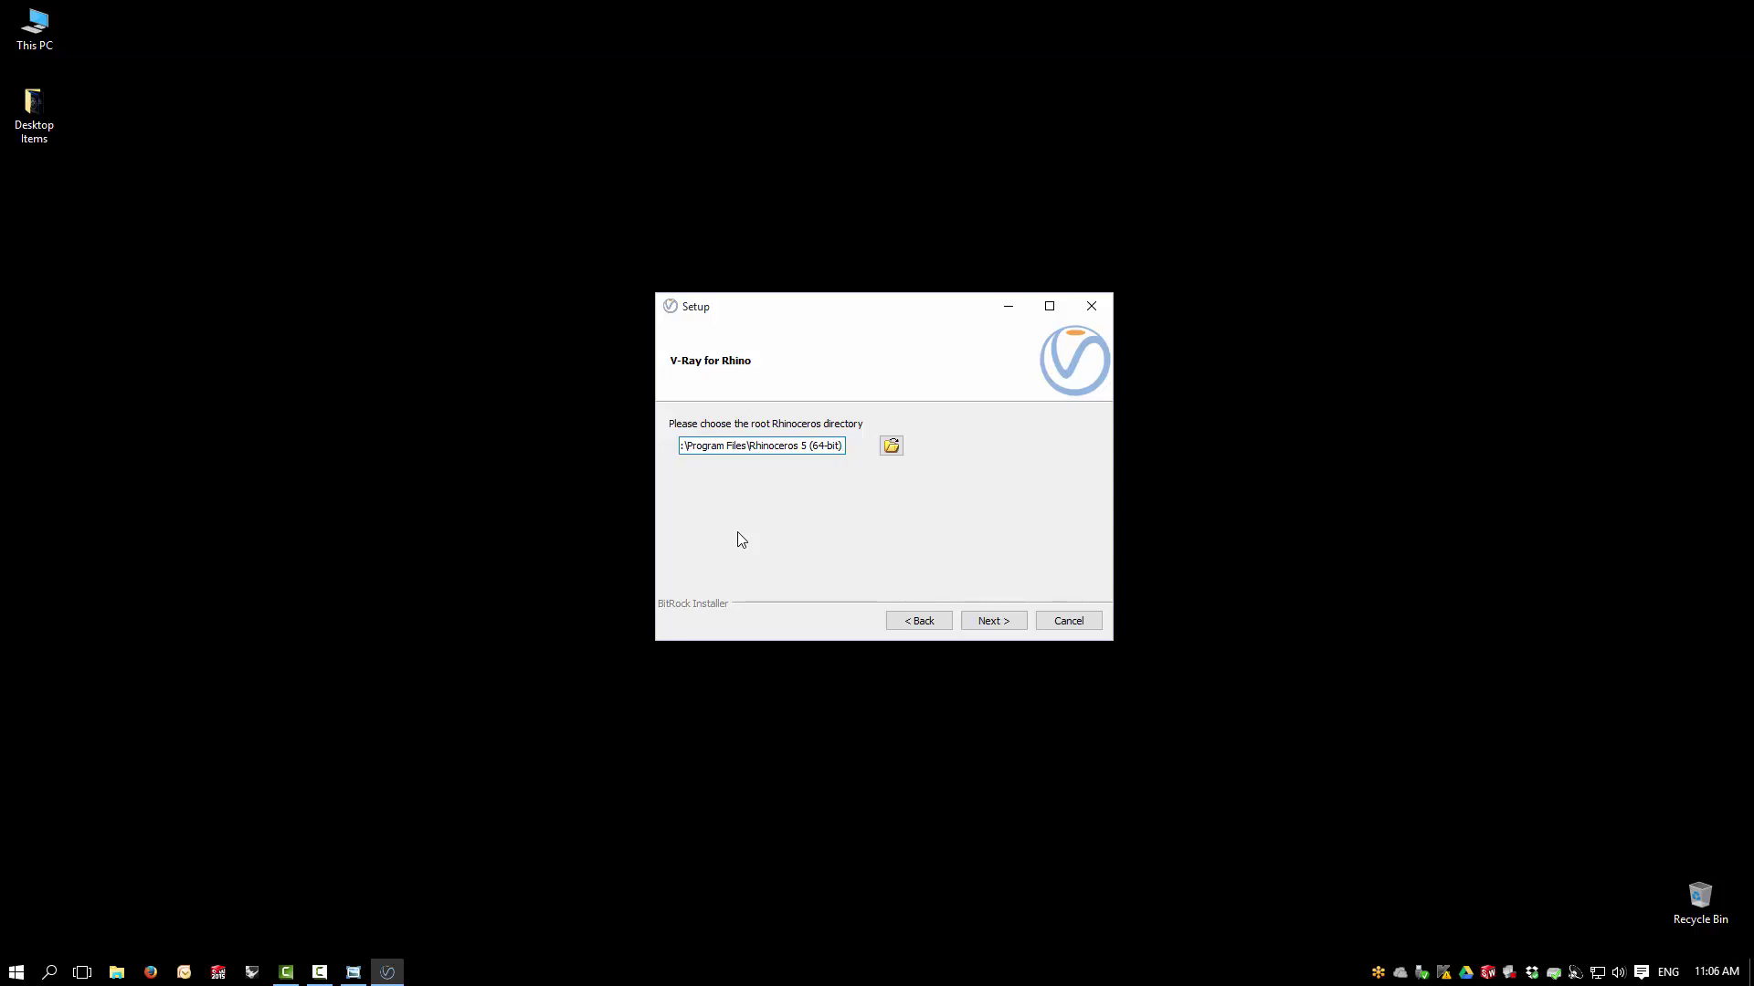
Accept the Rhinoceros 5 (64-bit) root directory and begin installing V-Ray for Rhino
click(994, 621)
click(994, 621)
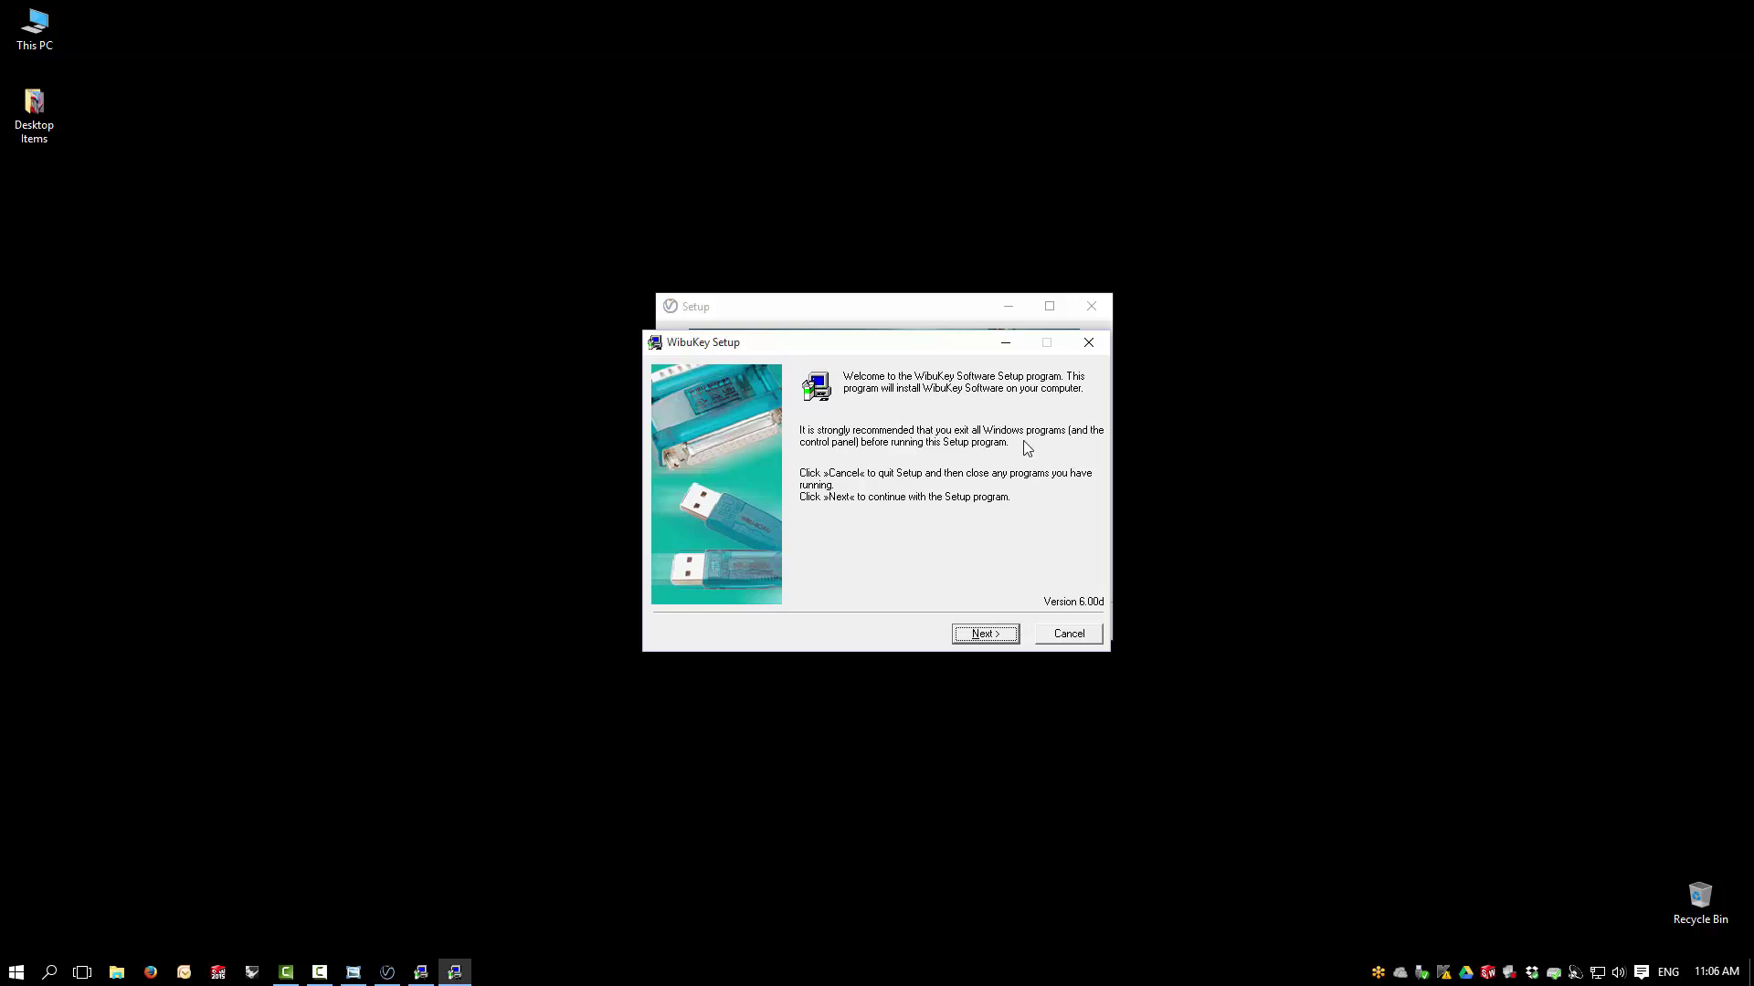
Install the WibuKey driver with English and network server components, skipping the Readme
drag(948, 348, 1005, 380)
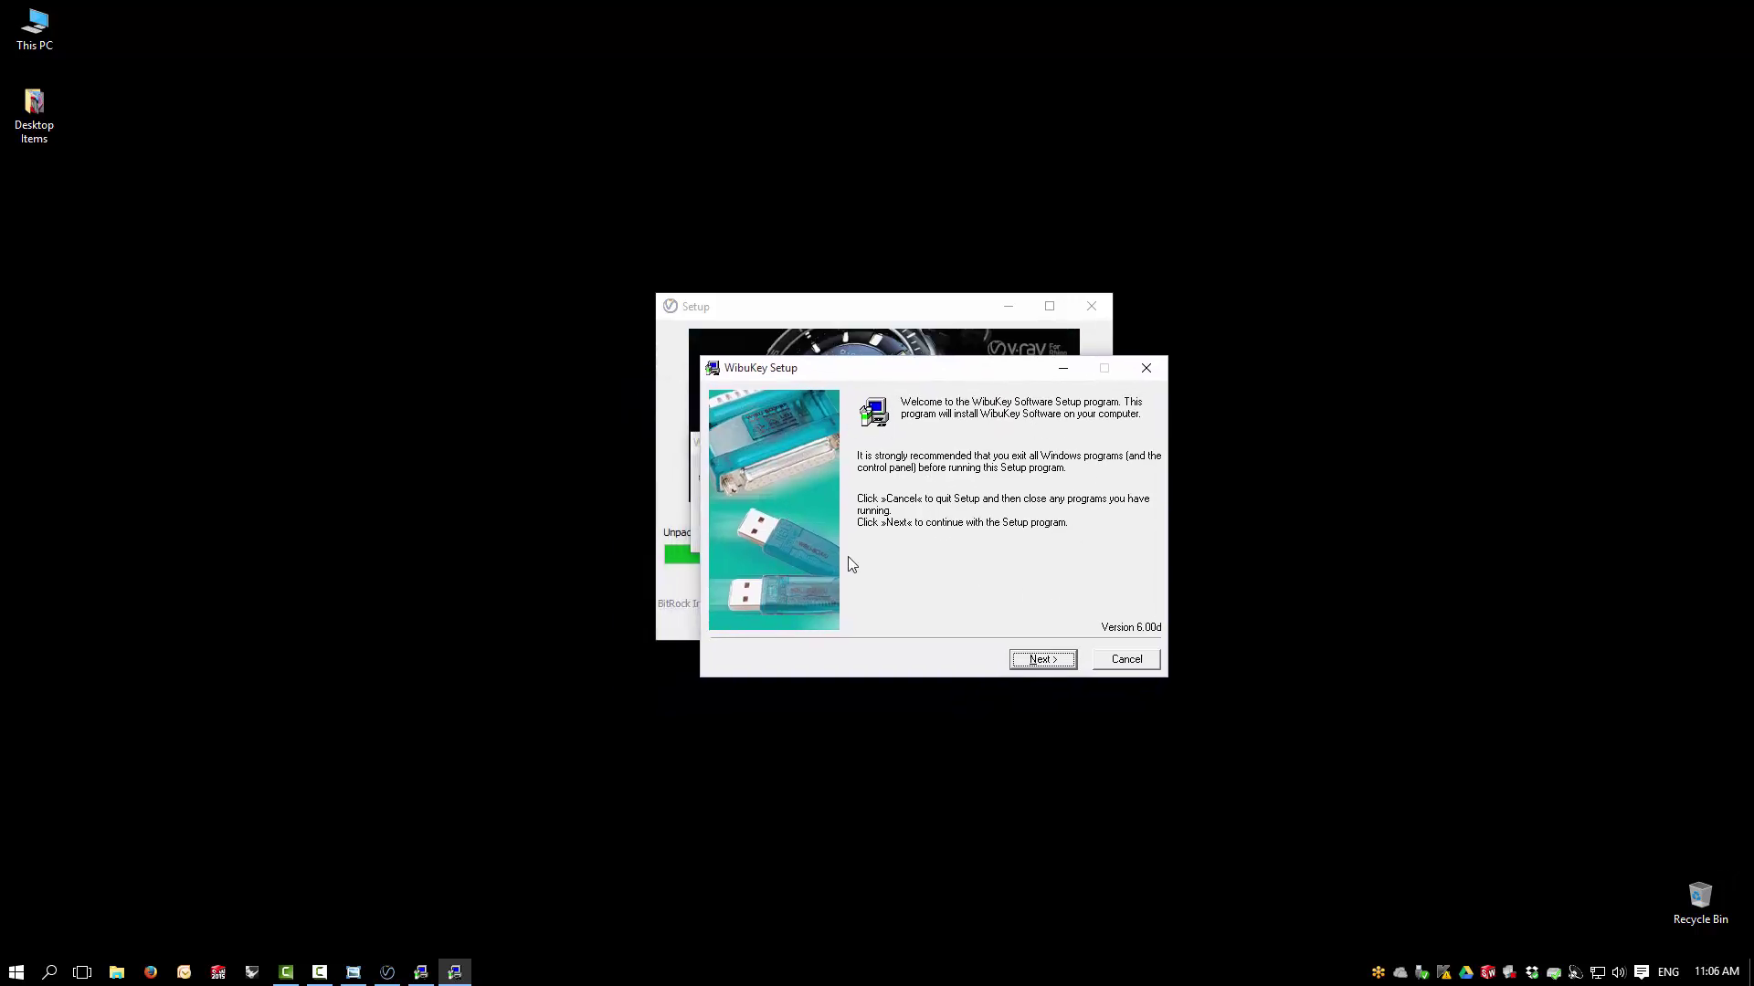
click(1044, 660)
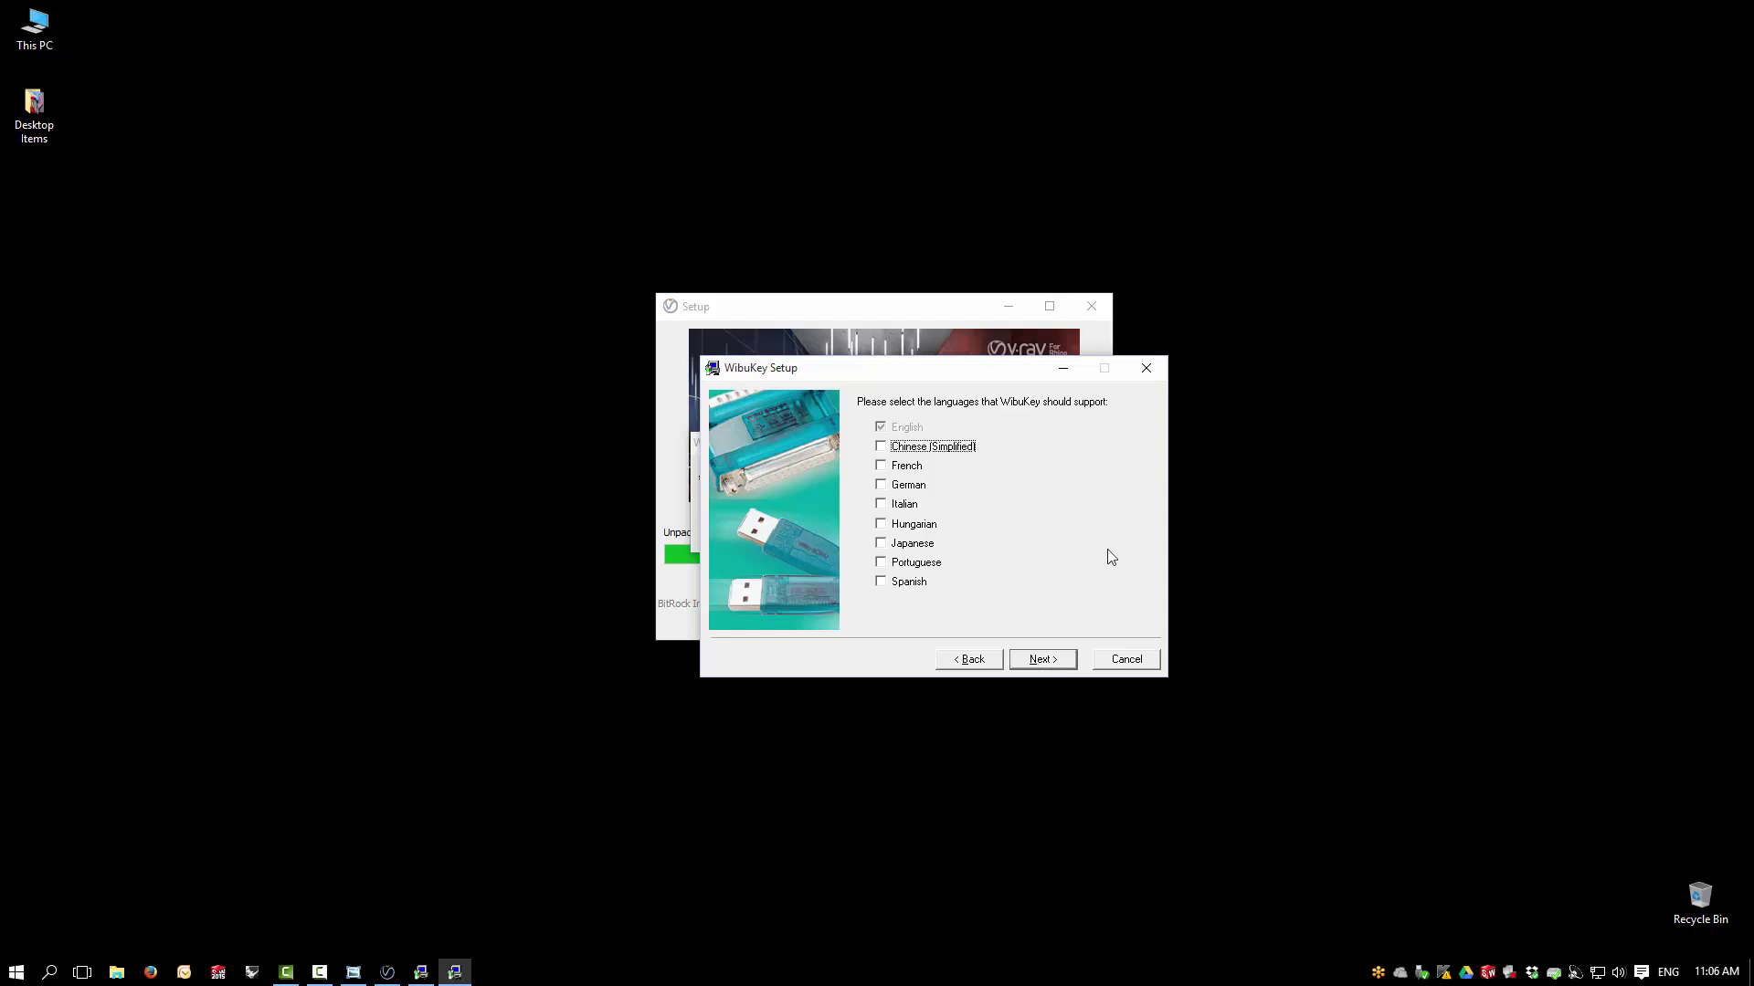
click(1043, 660)
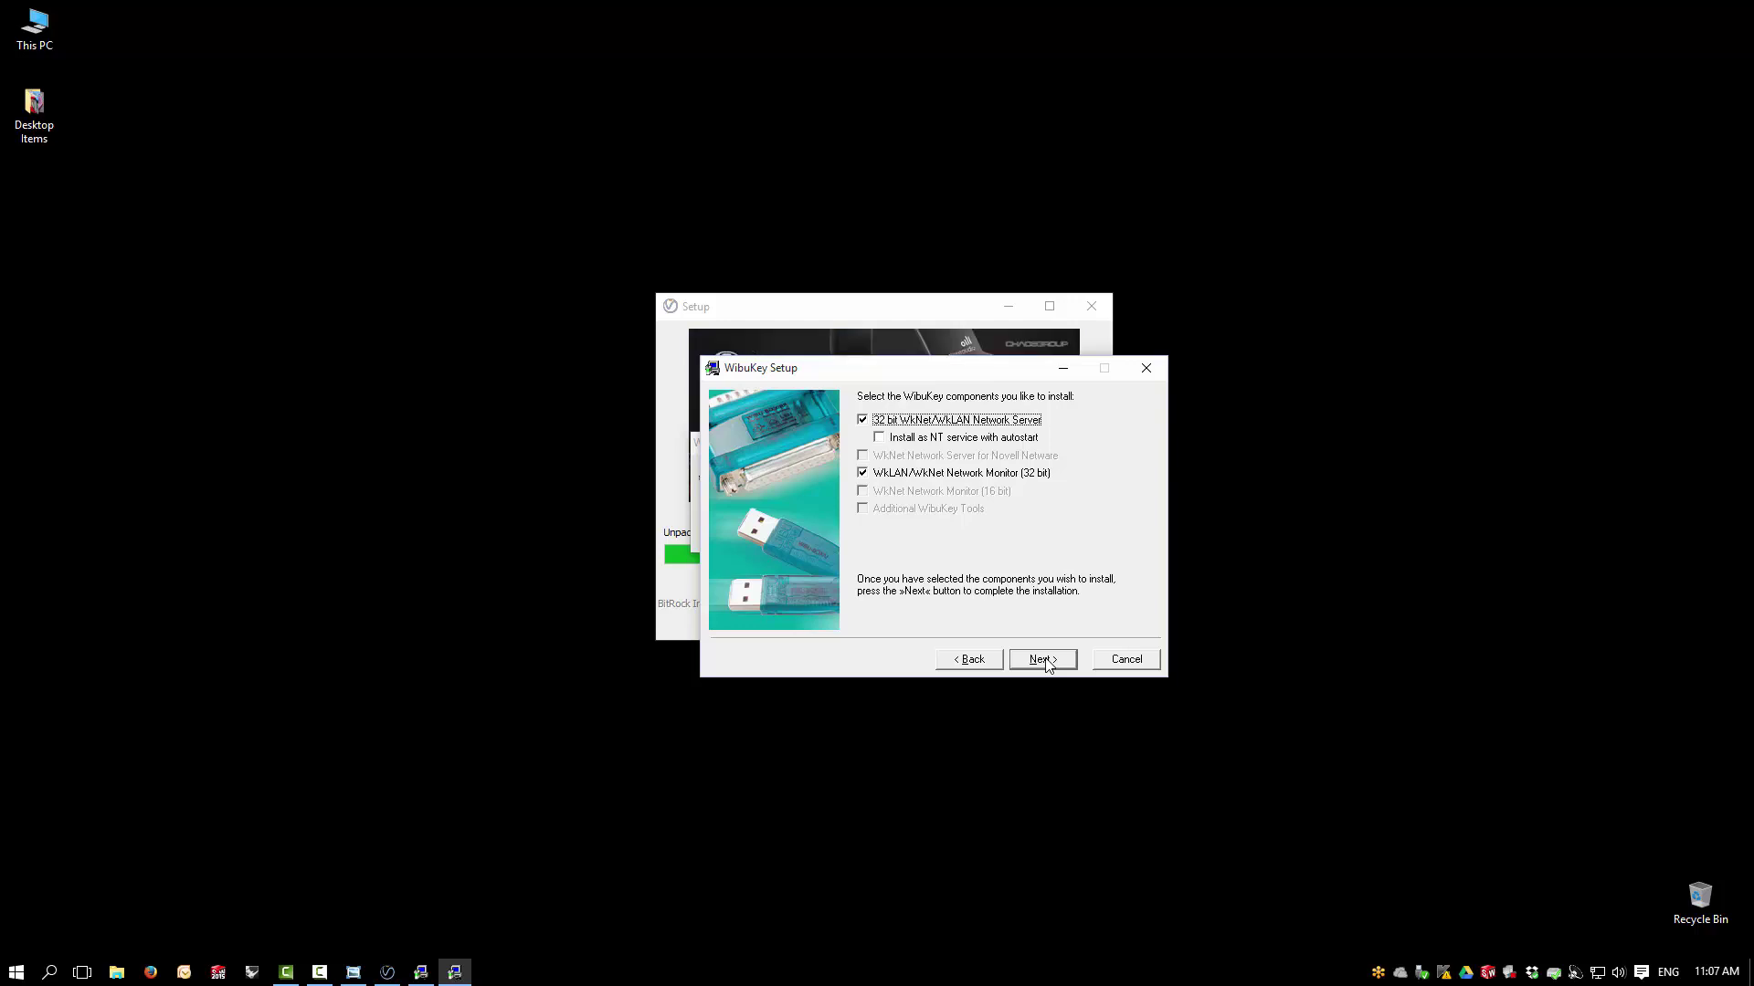
click(1043, 660)
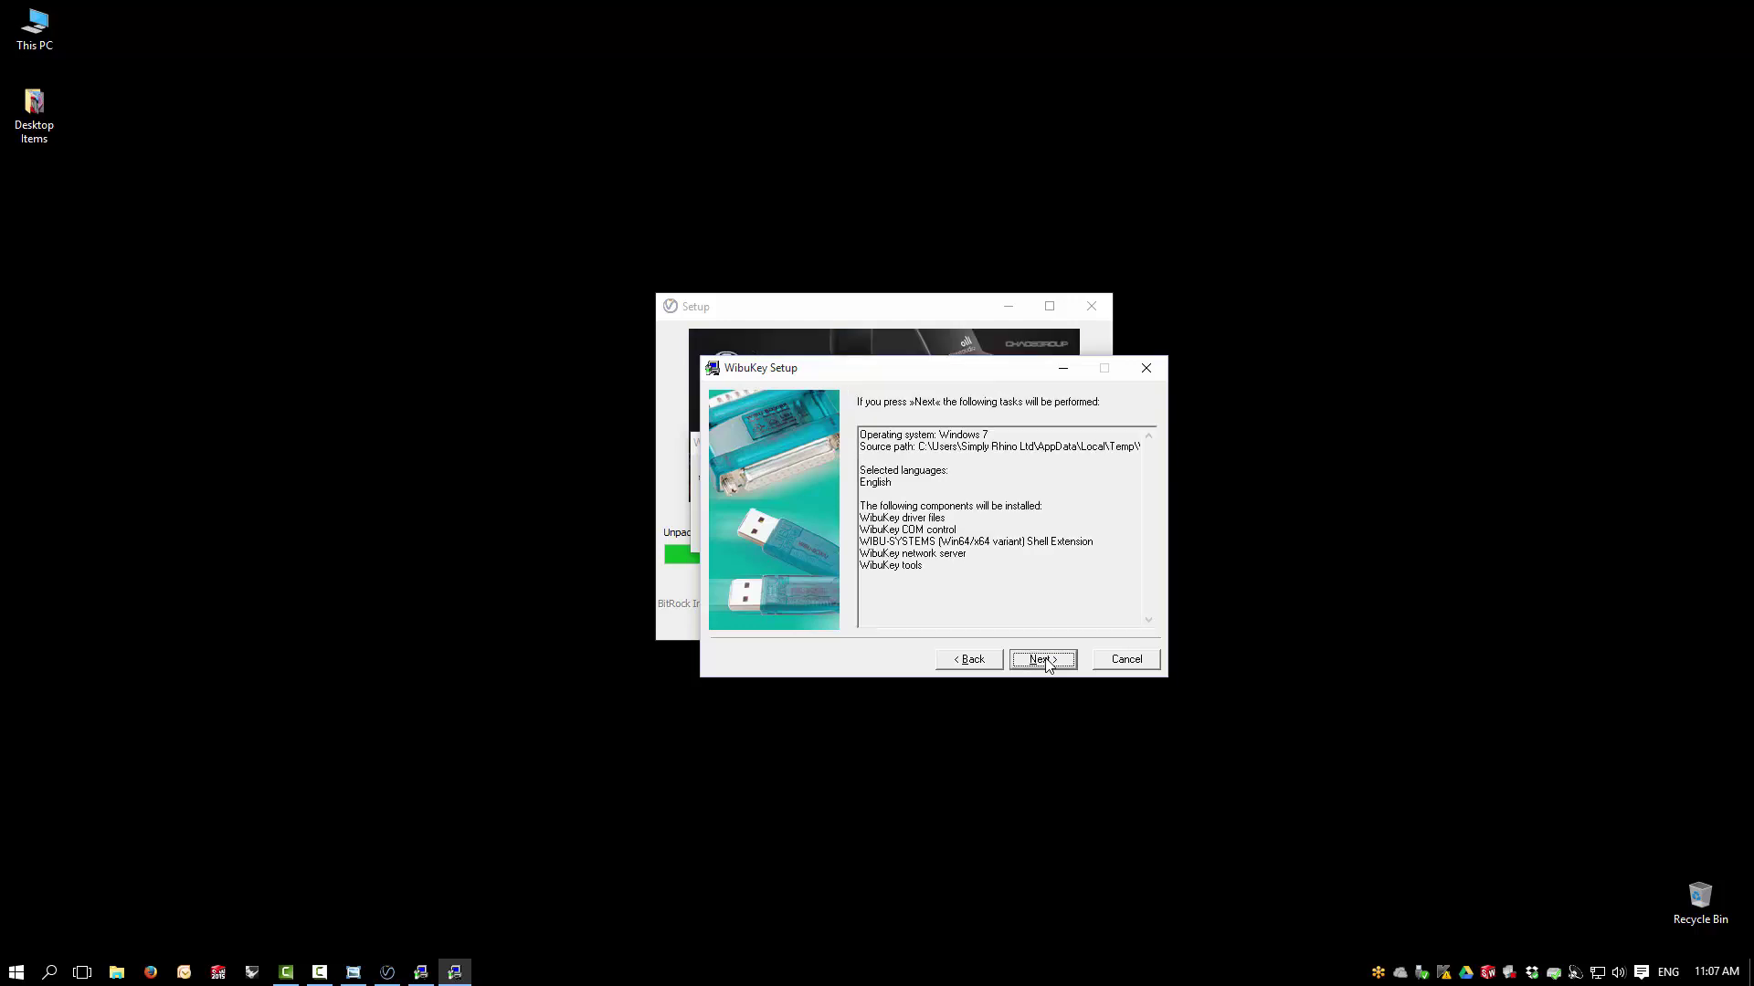
click(1043, 659)
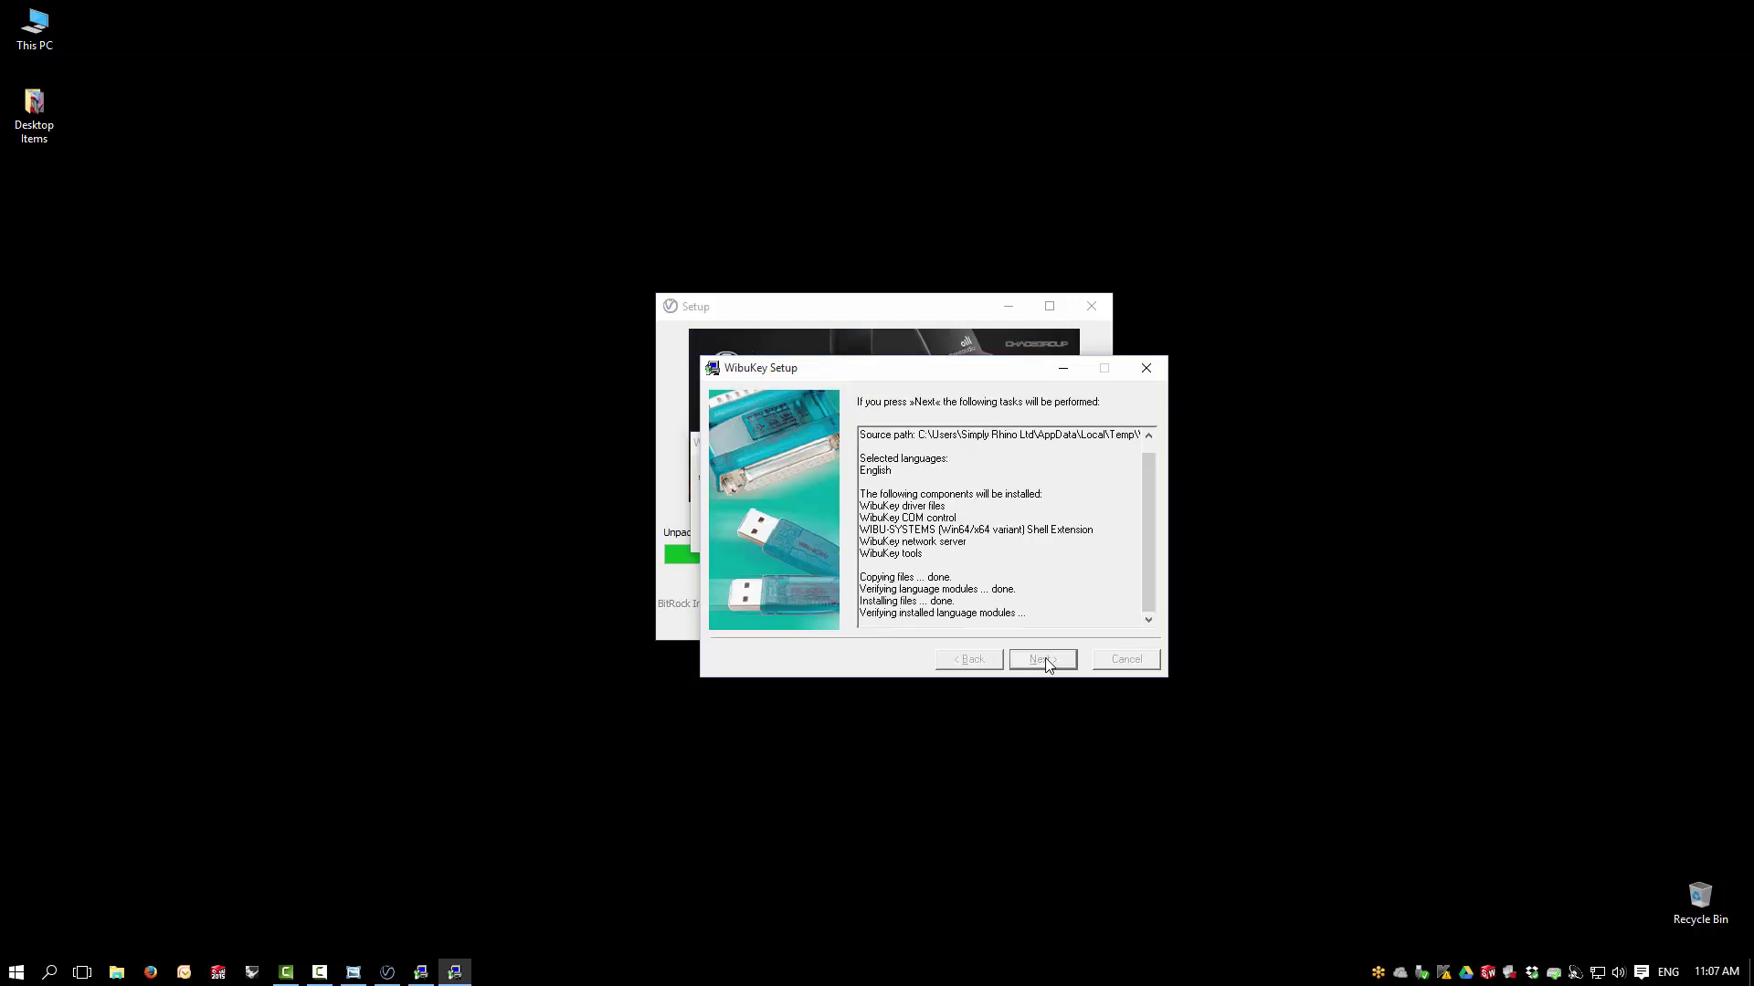
click(1043, 659)
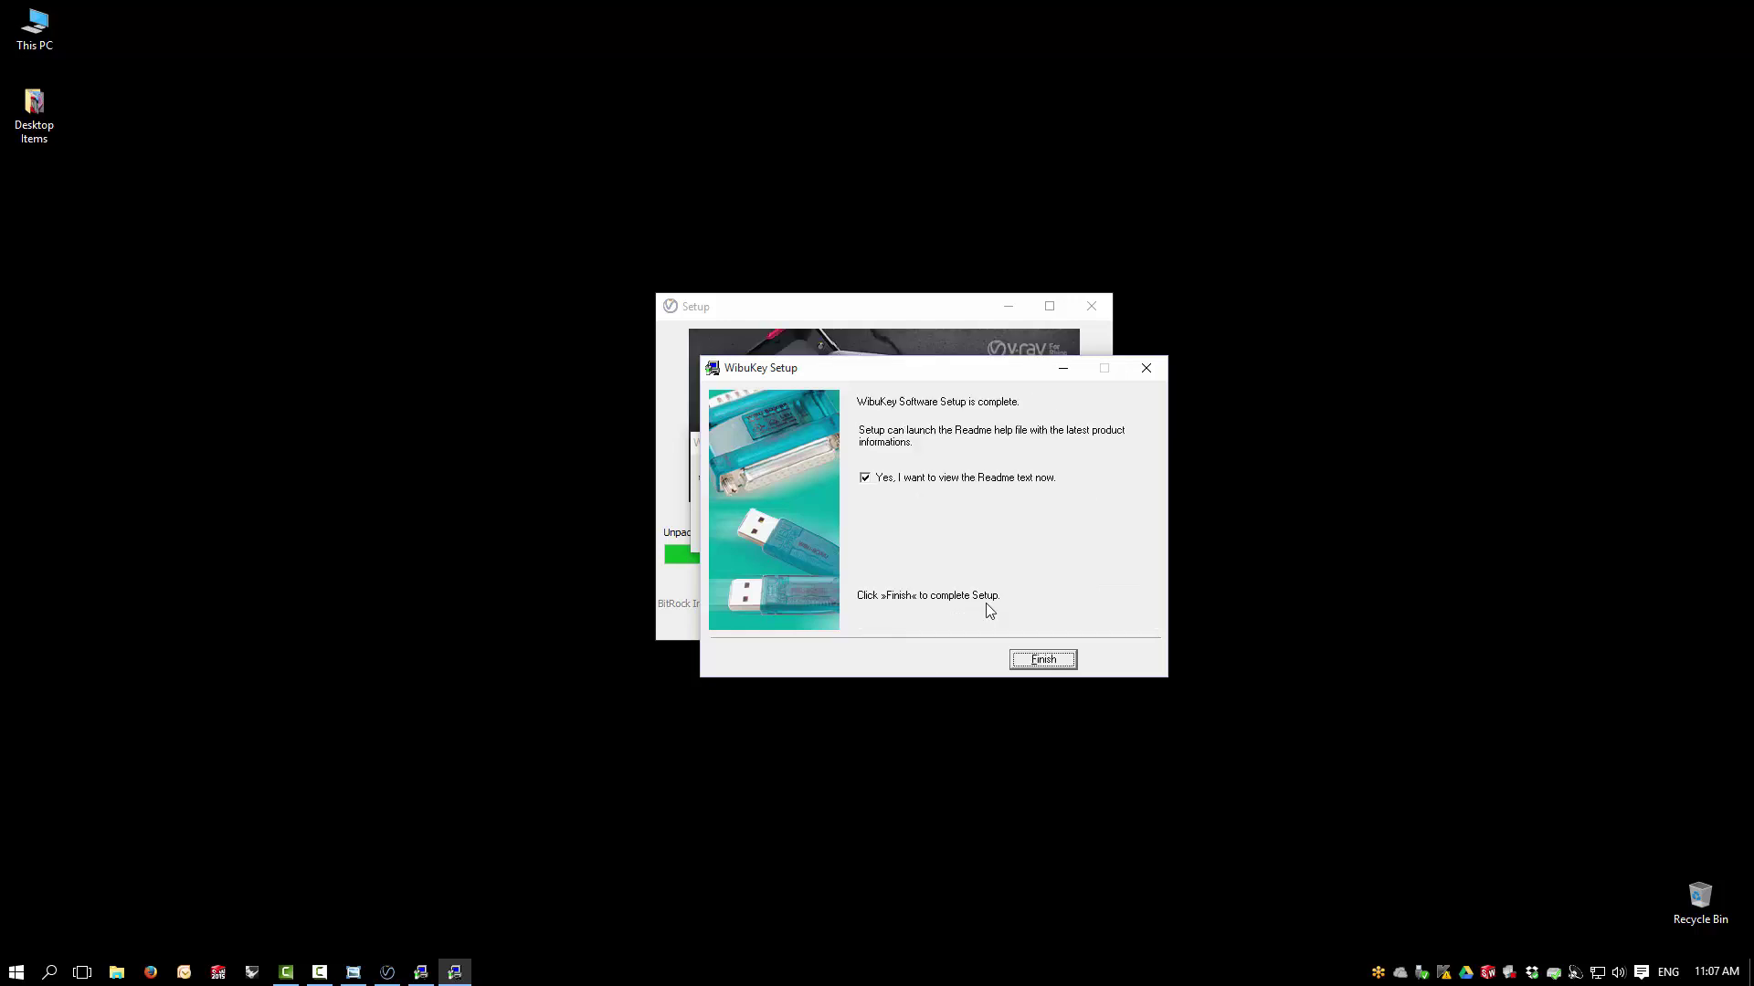
click(864, 479)
click(1041, 661)
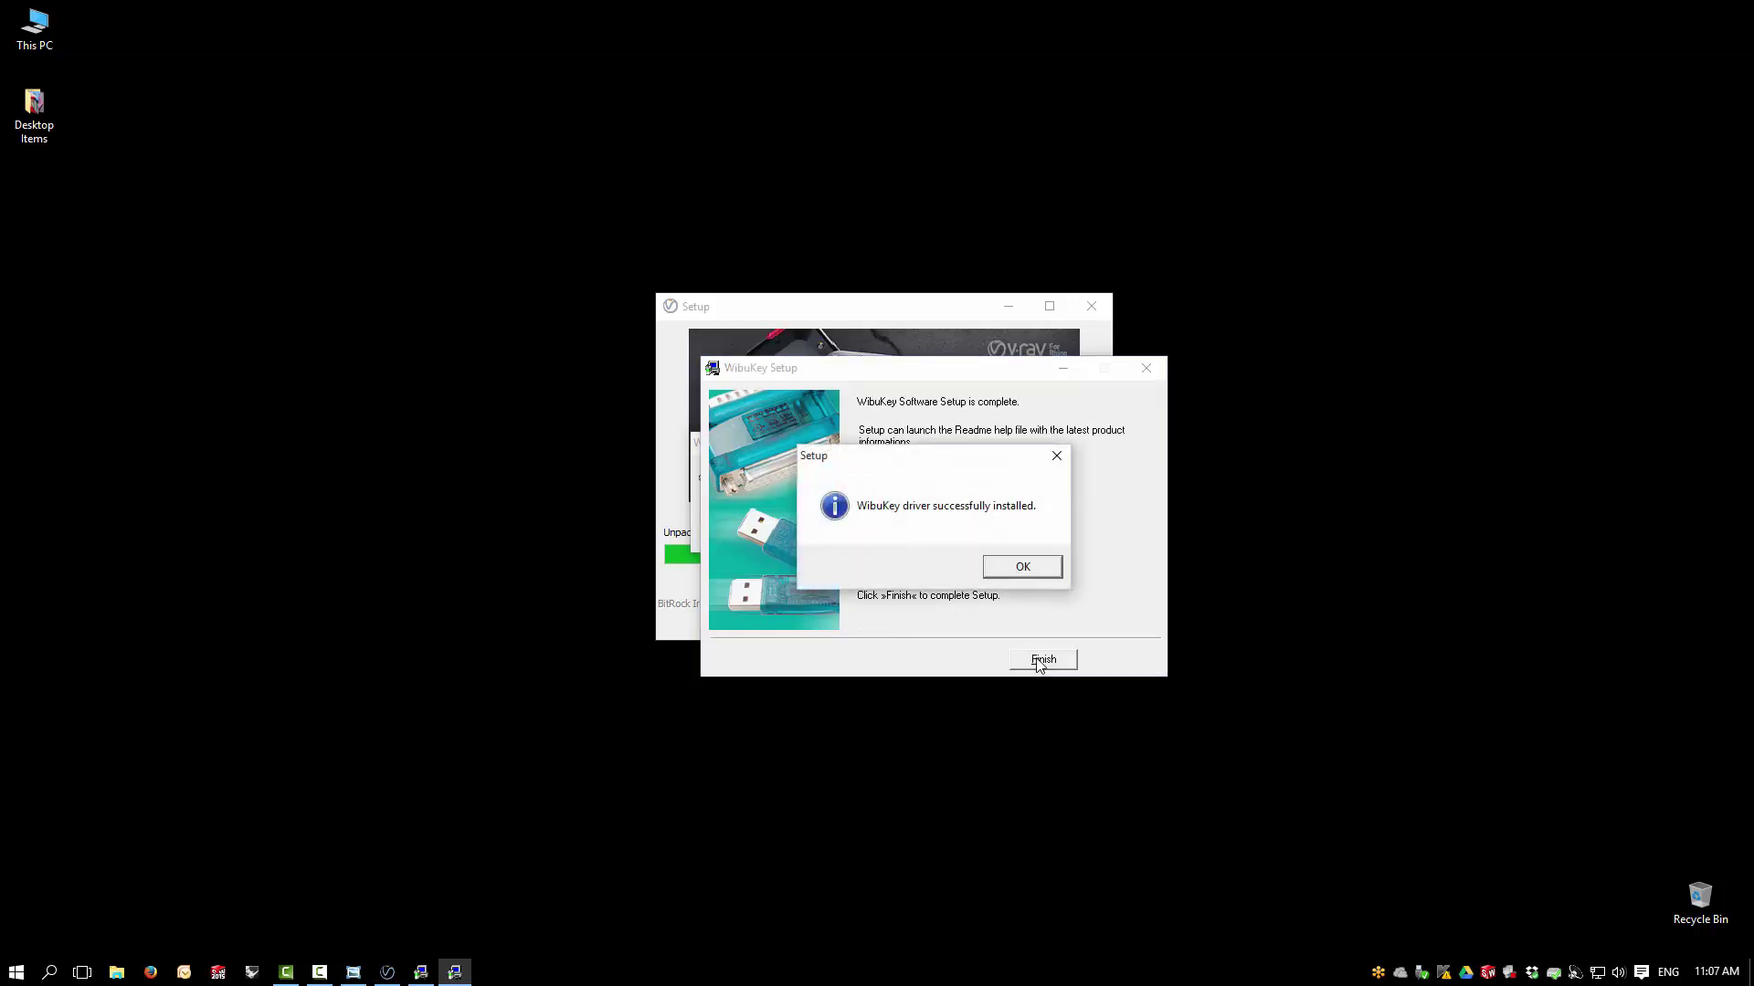
click(1019, 571)
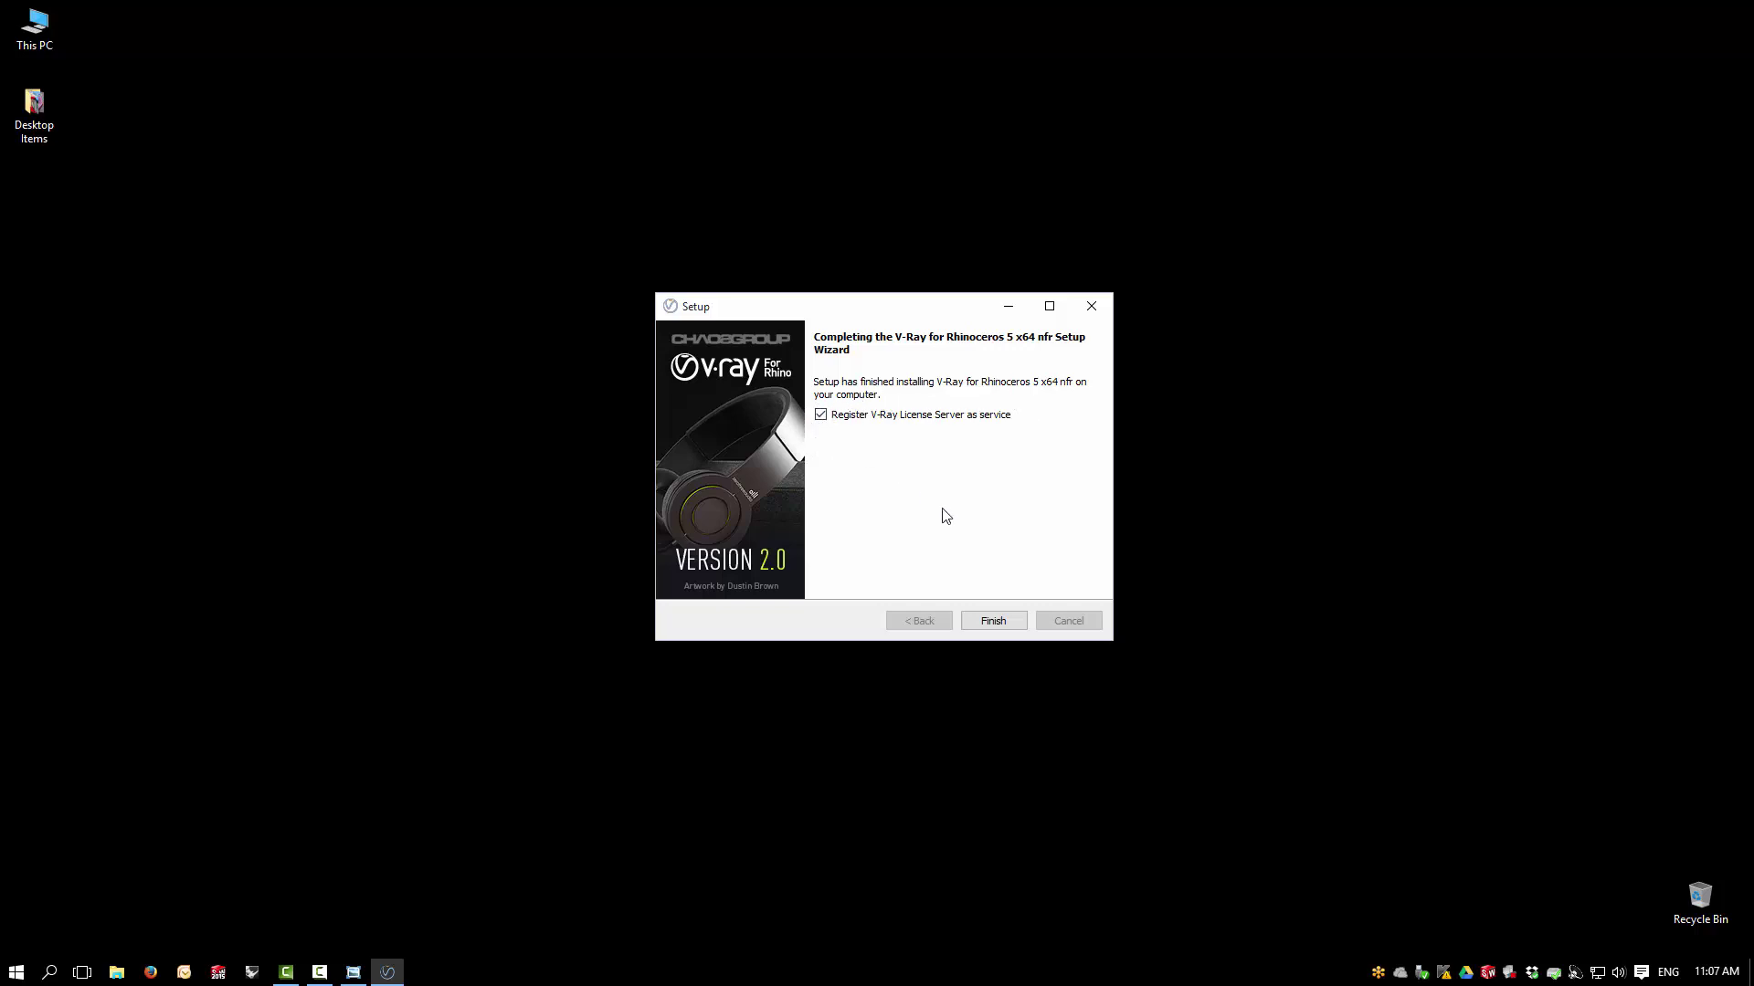
Finish V-Ray setup with the V-Ray License Server registered as a service
click(1004, 624)
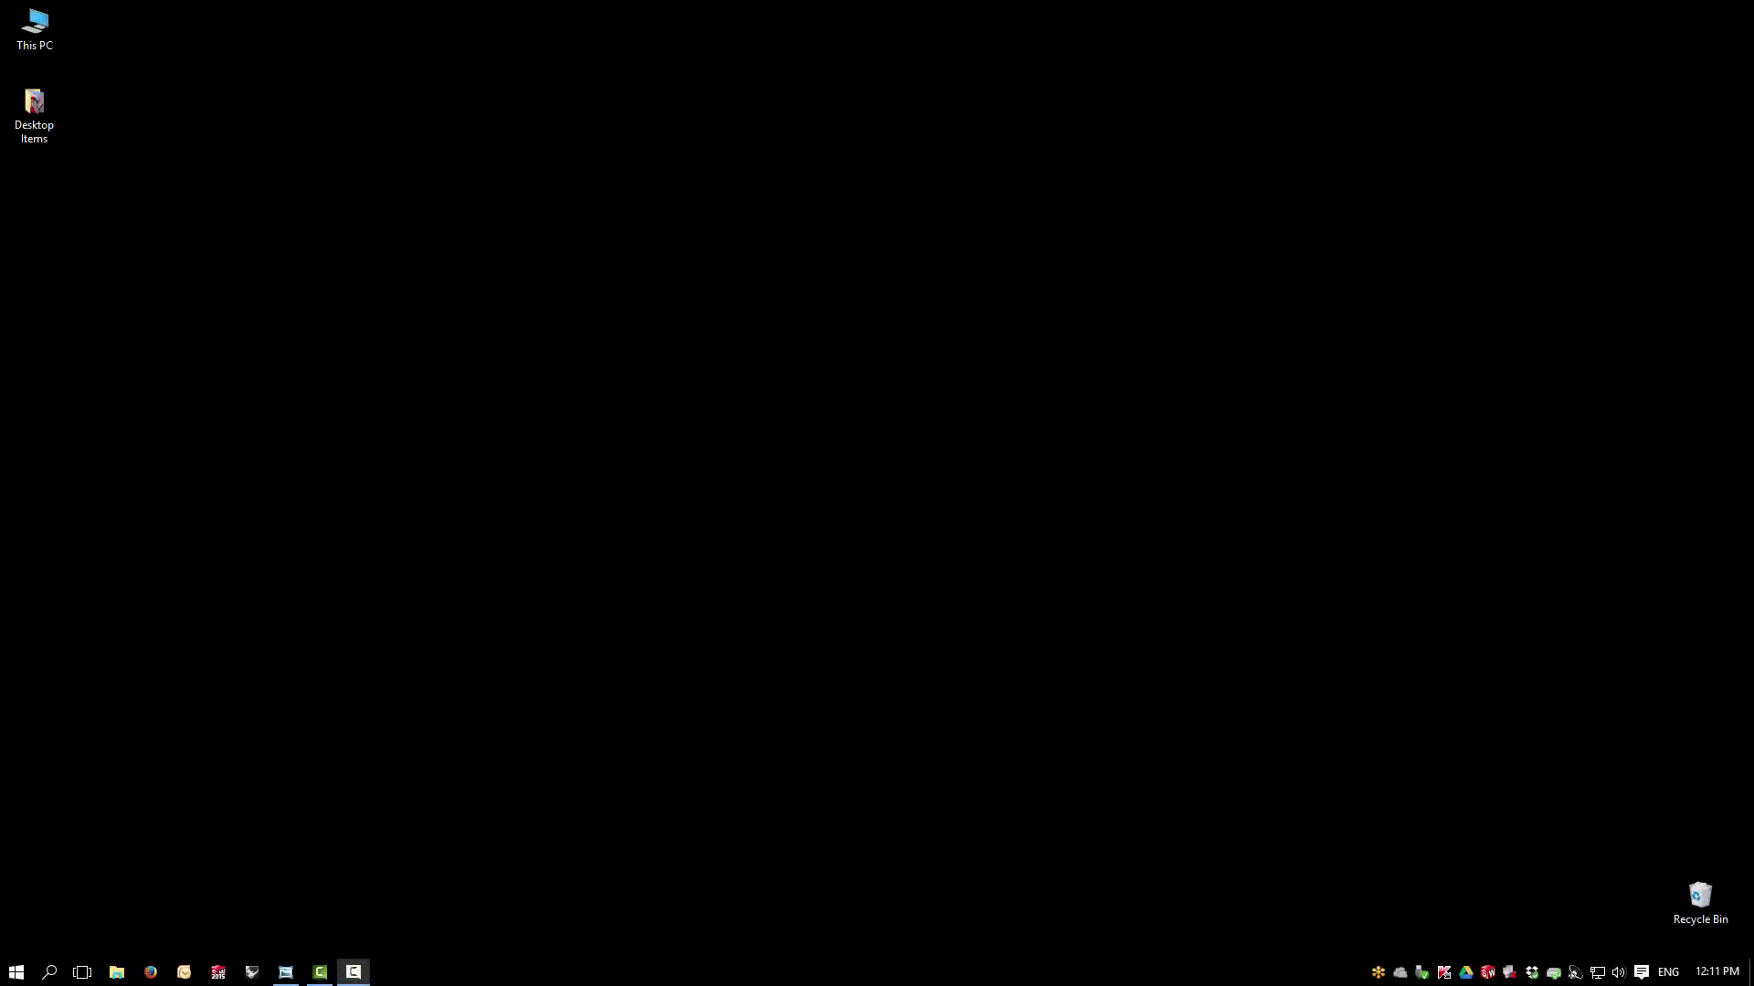
Launch Rhinoceros 5 from the taskbar, opening an empty Untitled model with V-Ray loaded
click(252, 971)
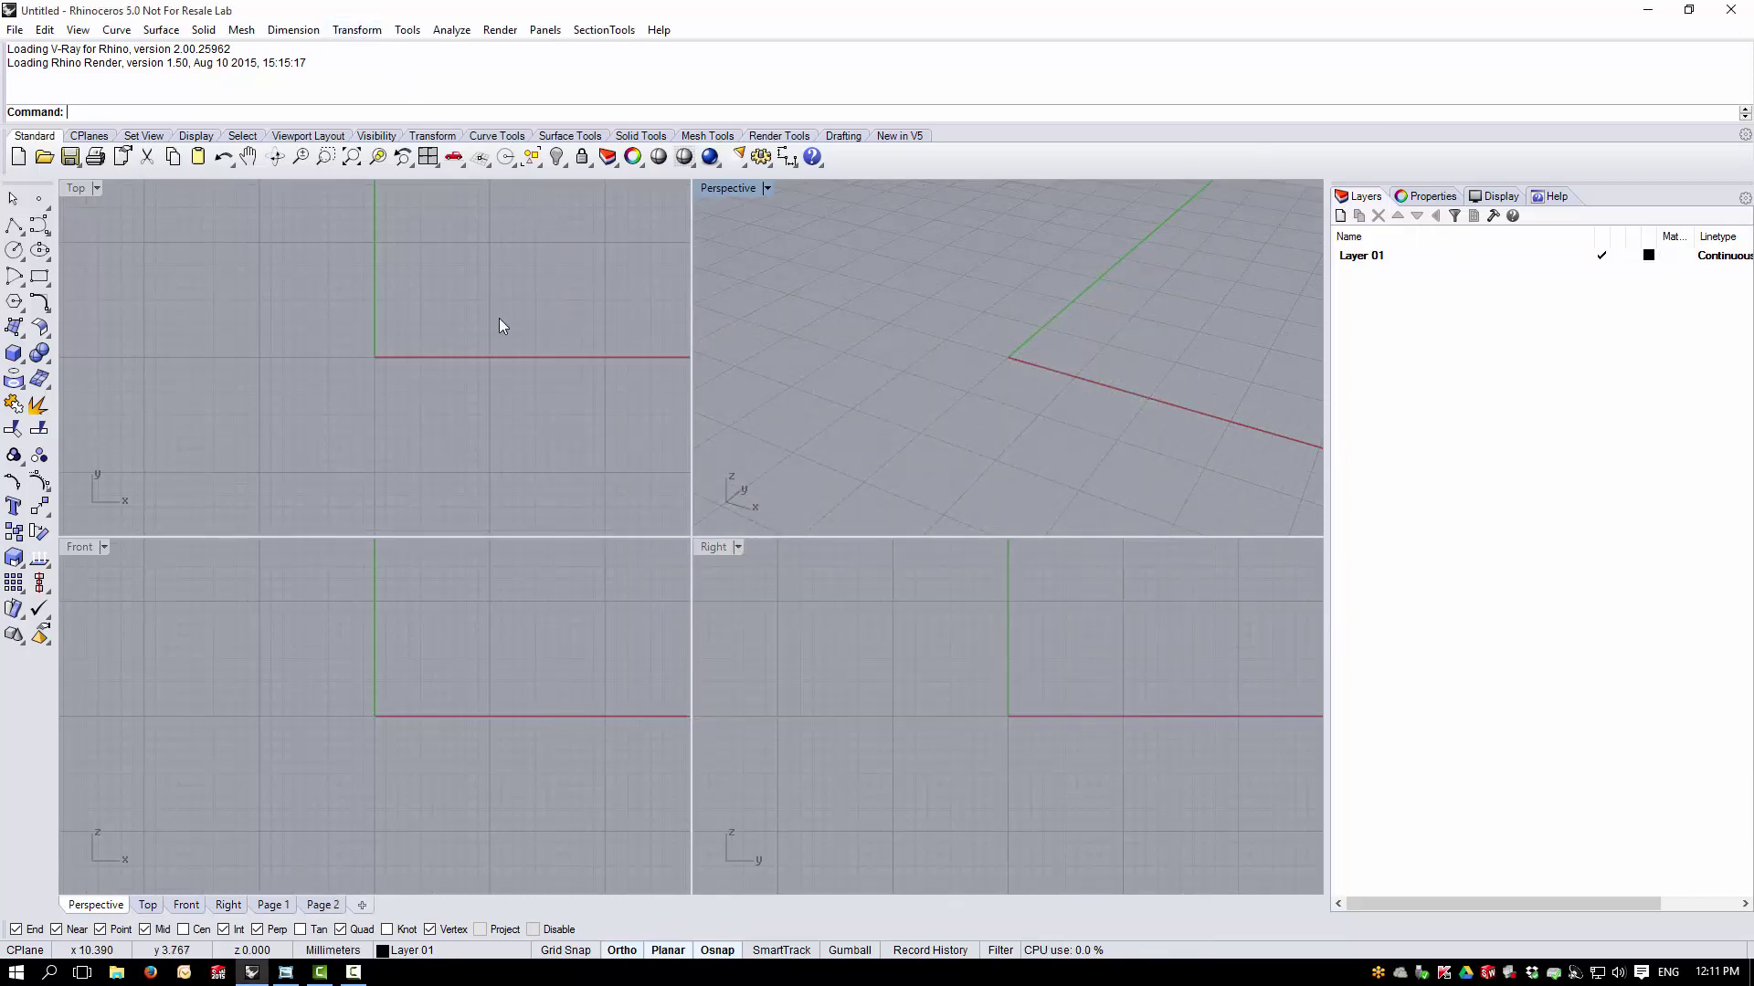
Choose Render > Current Renderer > V-Ray for Rhino to make V-Ray the renderer
click(500, 30)
mouse_move(563, 510)
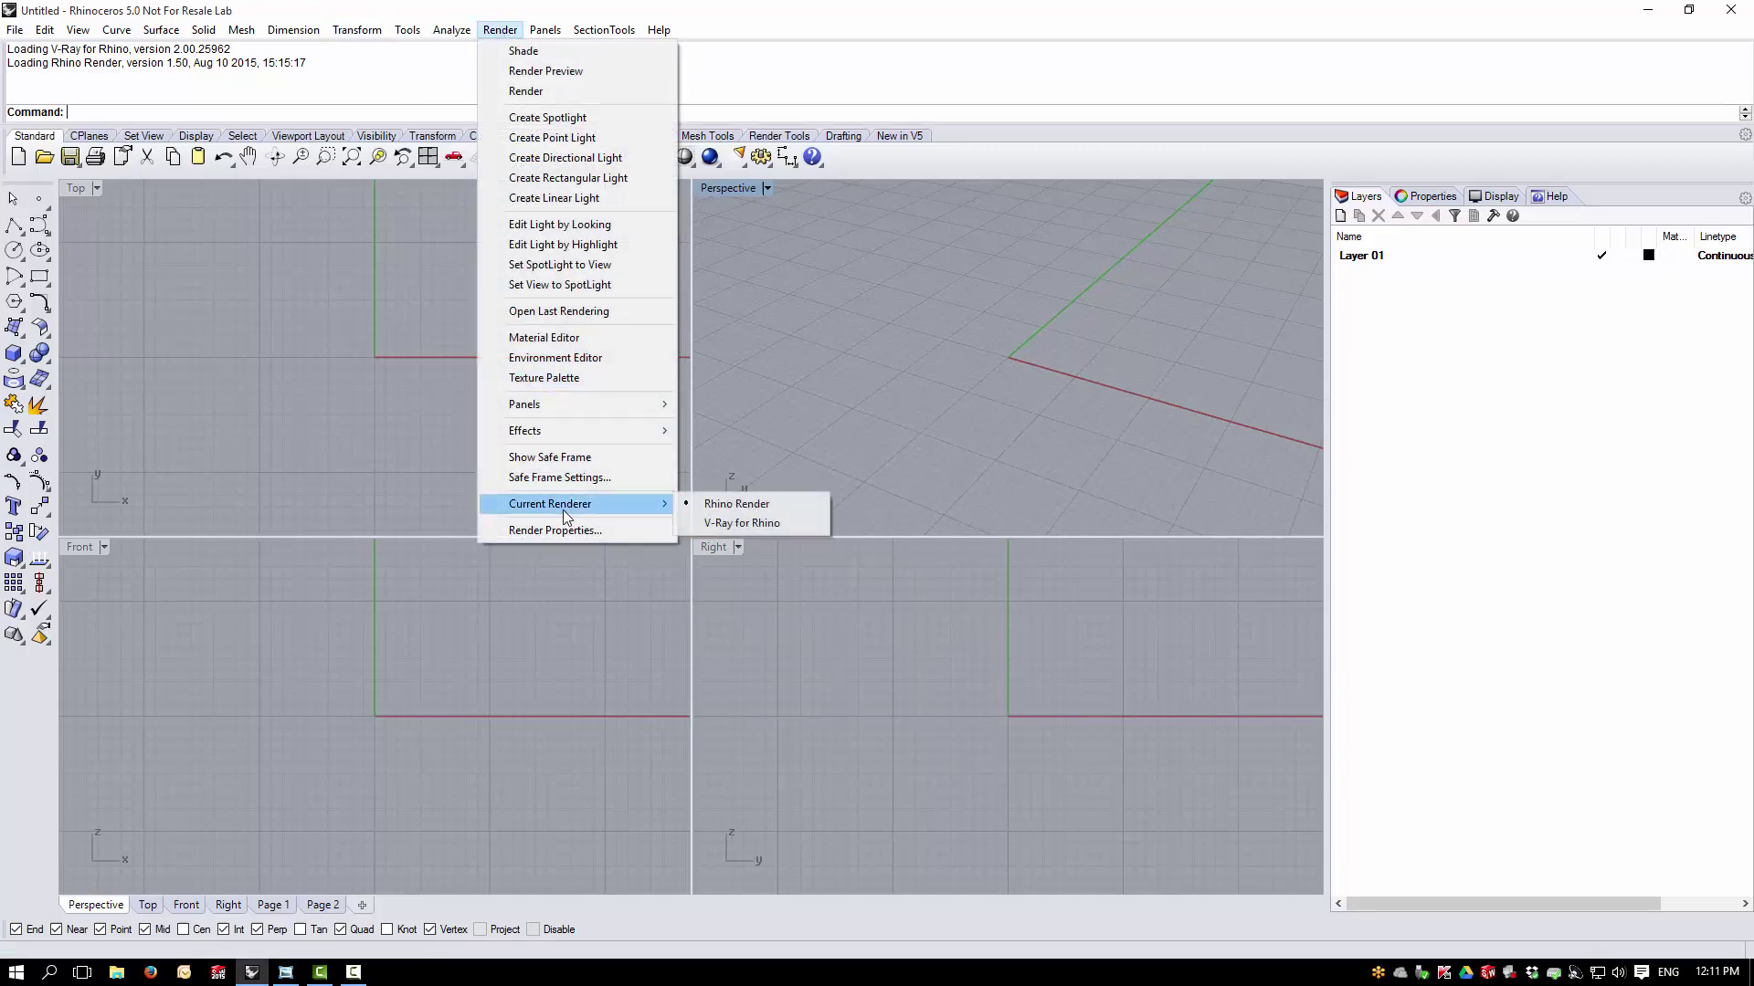
click(725, 525)
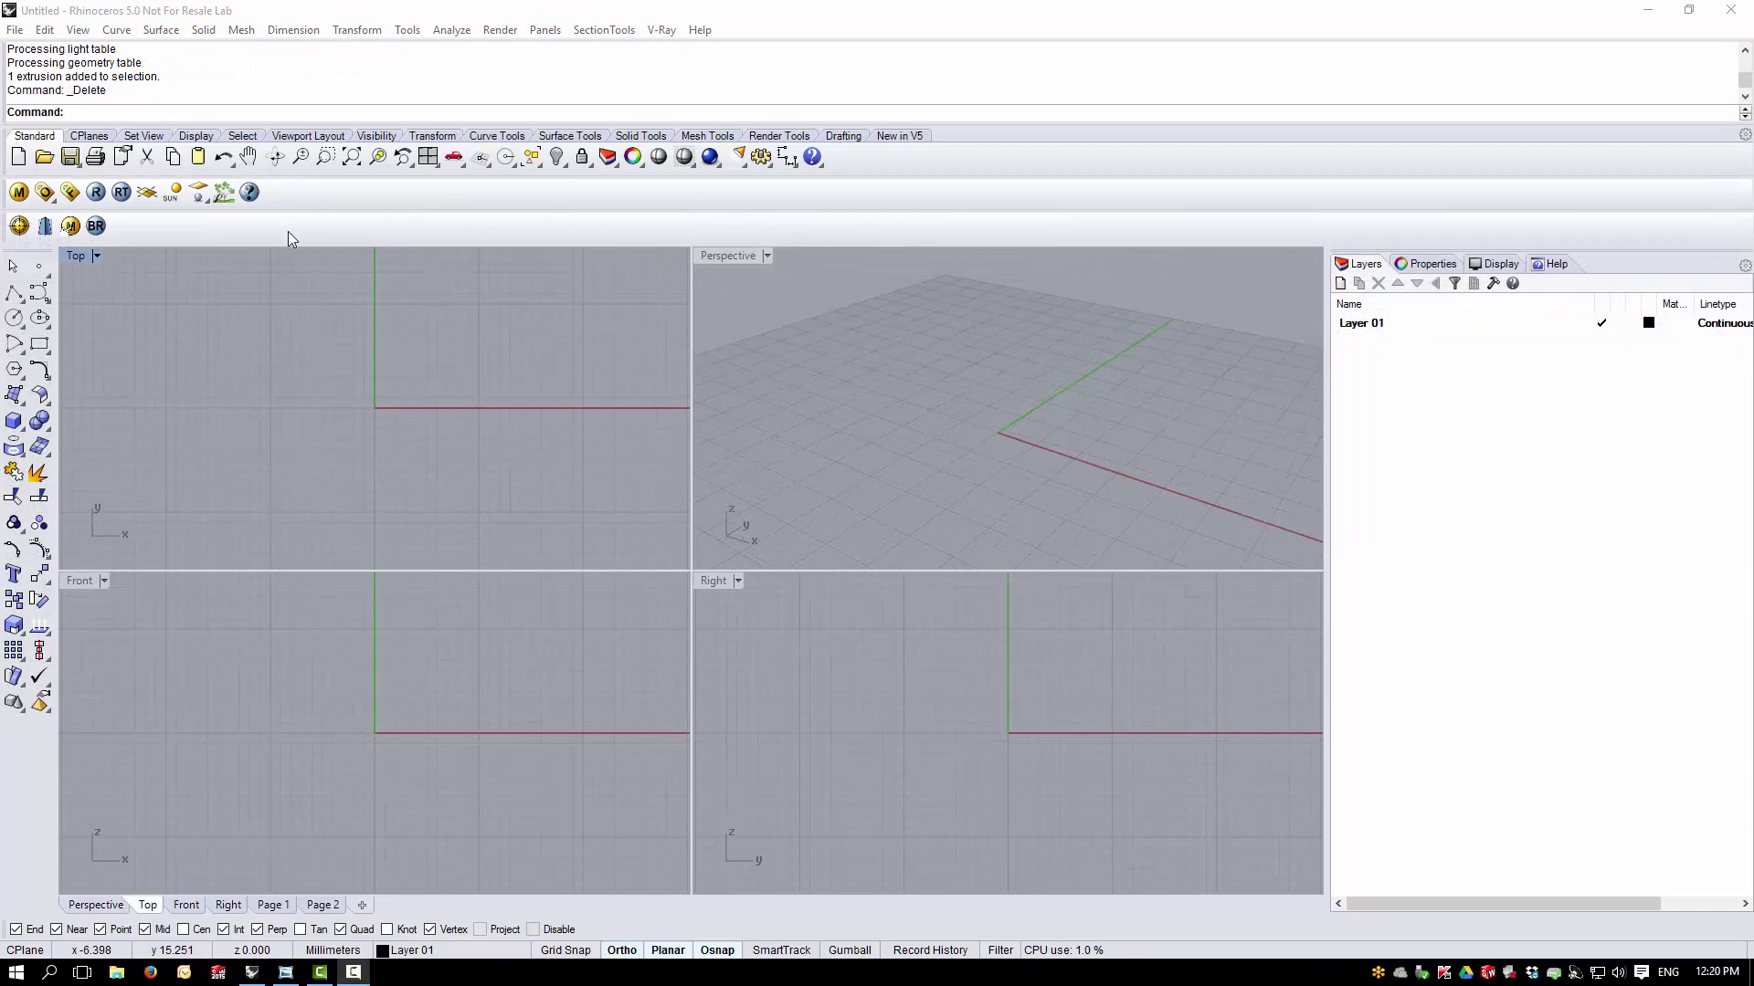
drag(7, 195, 194, 298)
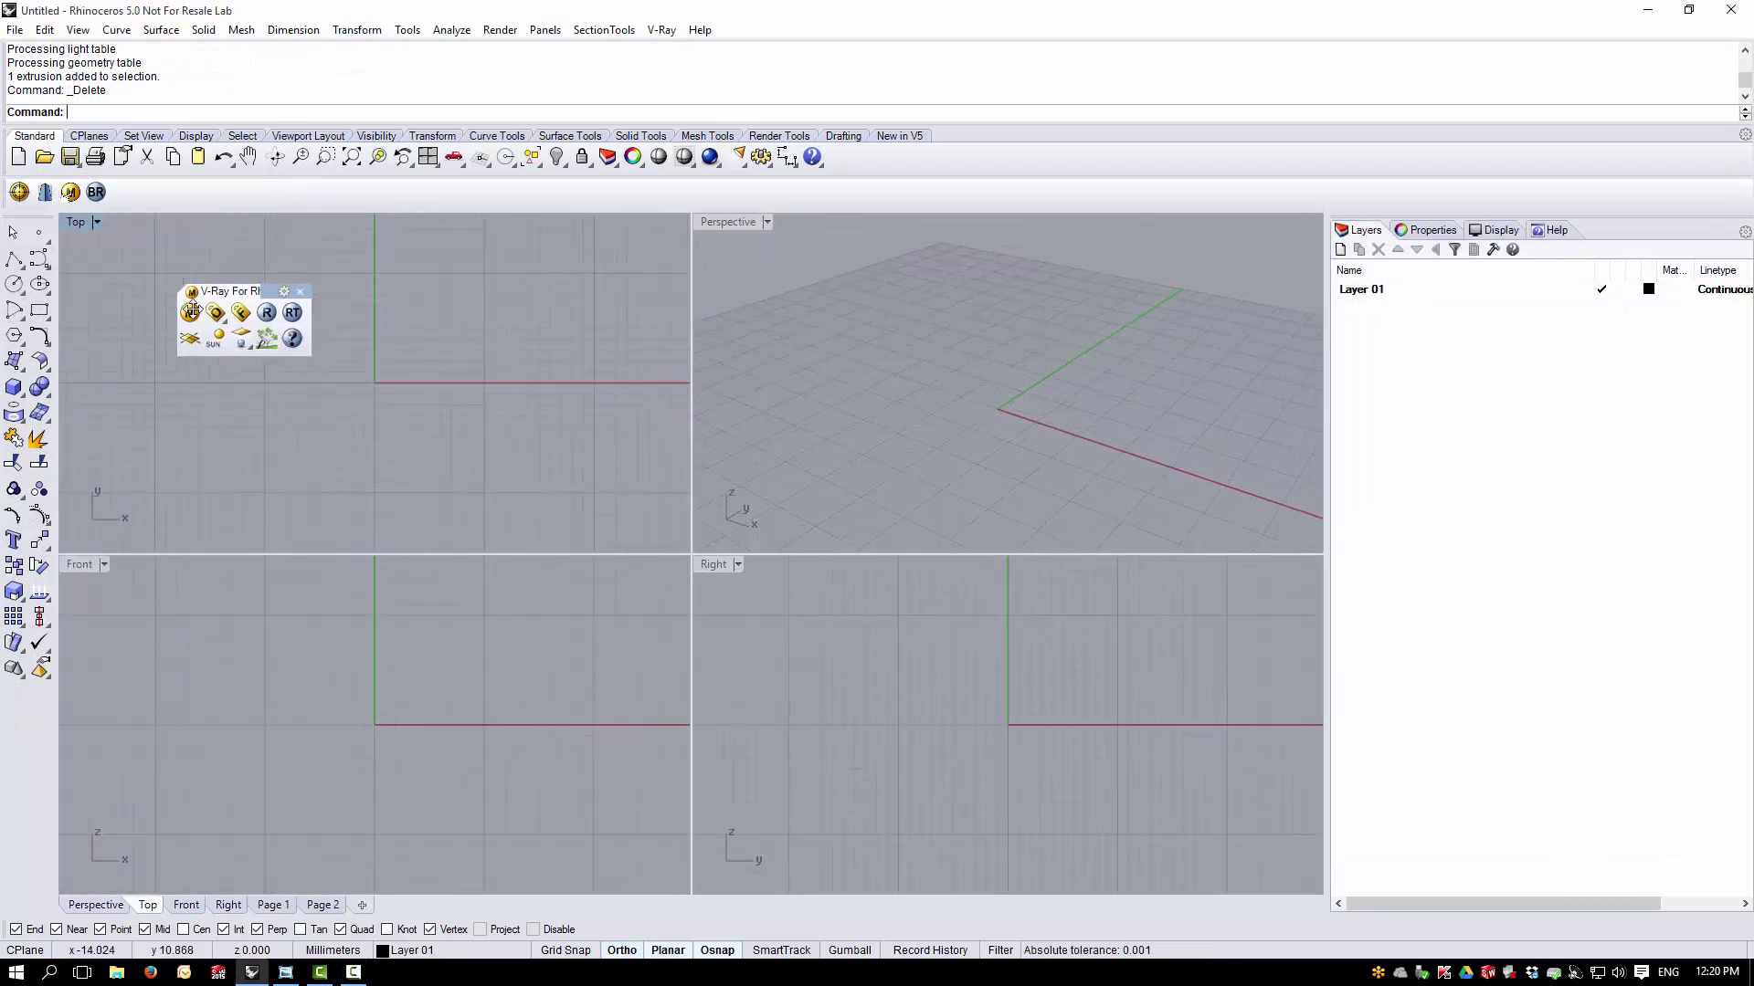
Dock V-Ray For Rhino 2.0 and V-Ray Extra 00 toolbars as tabs and view each
drag(7, 229, 502, 453)
drag(236, 294, 983, 148)
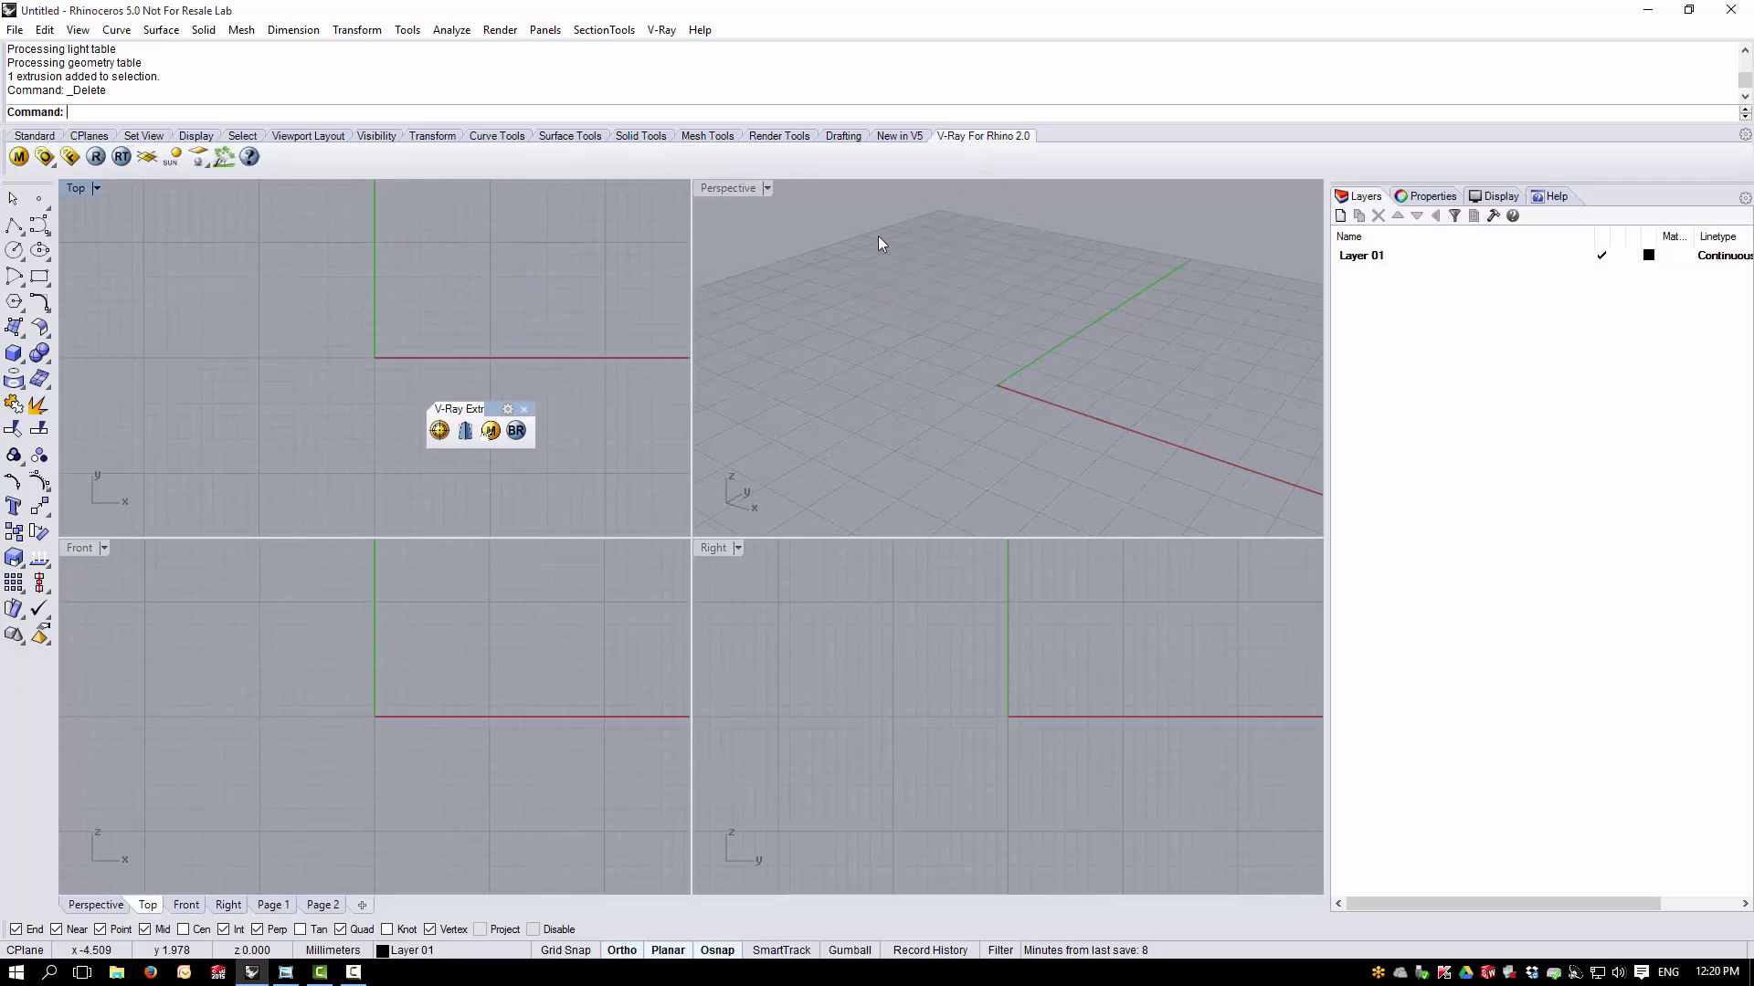
drag(457, 408, 1097, 164)
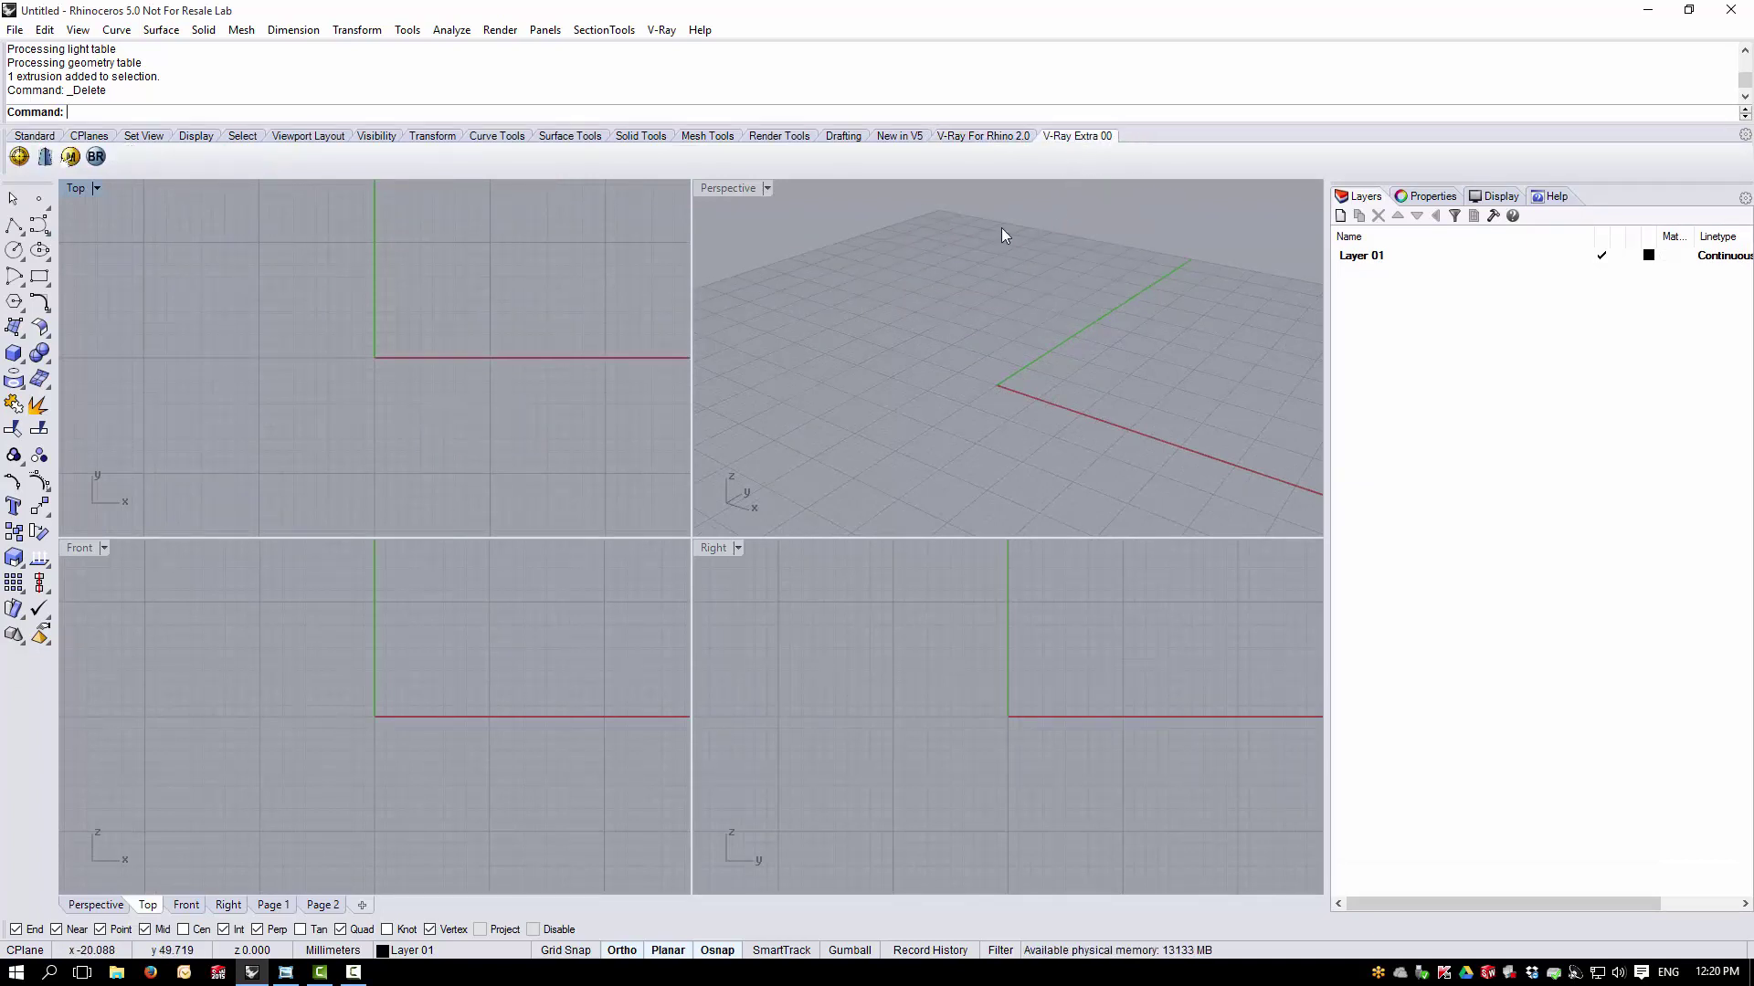
click(998, 139)
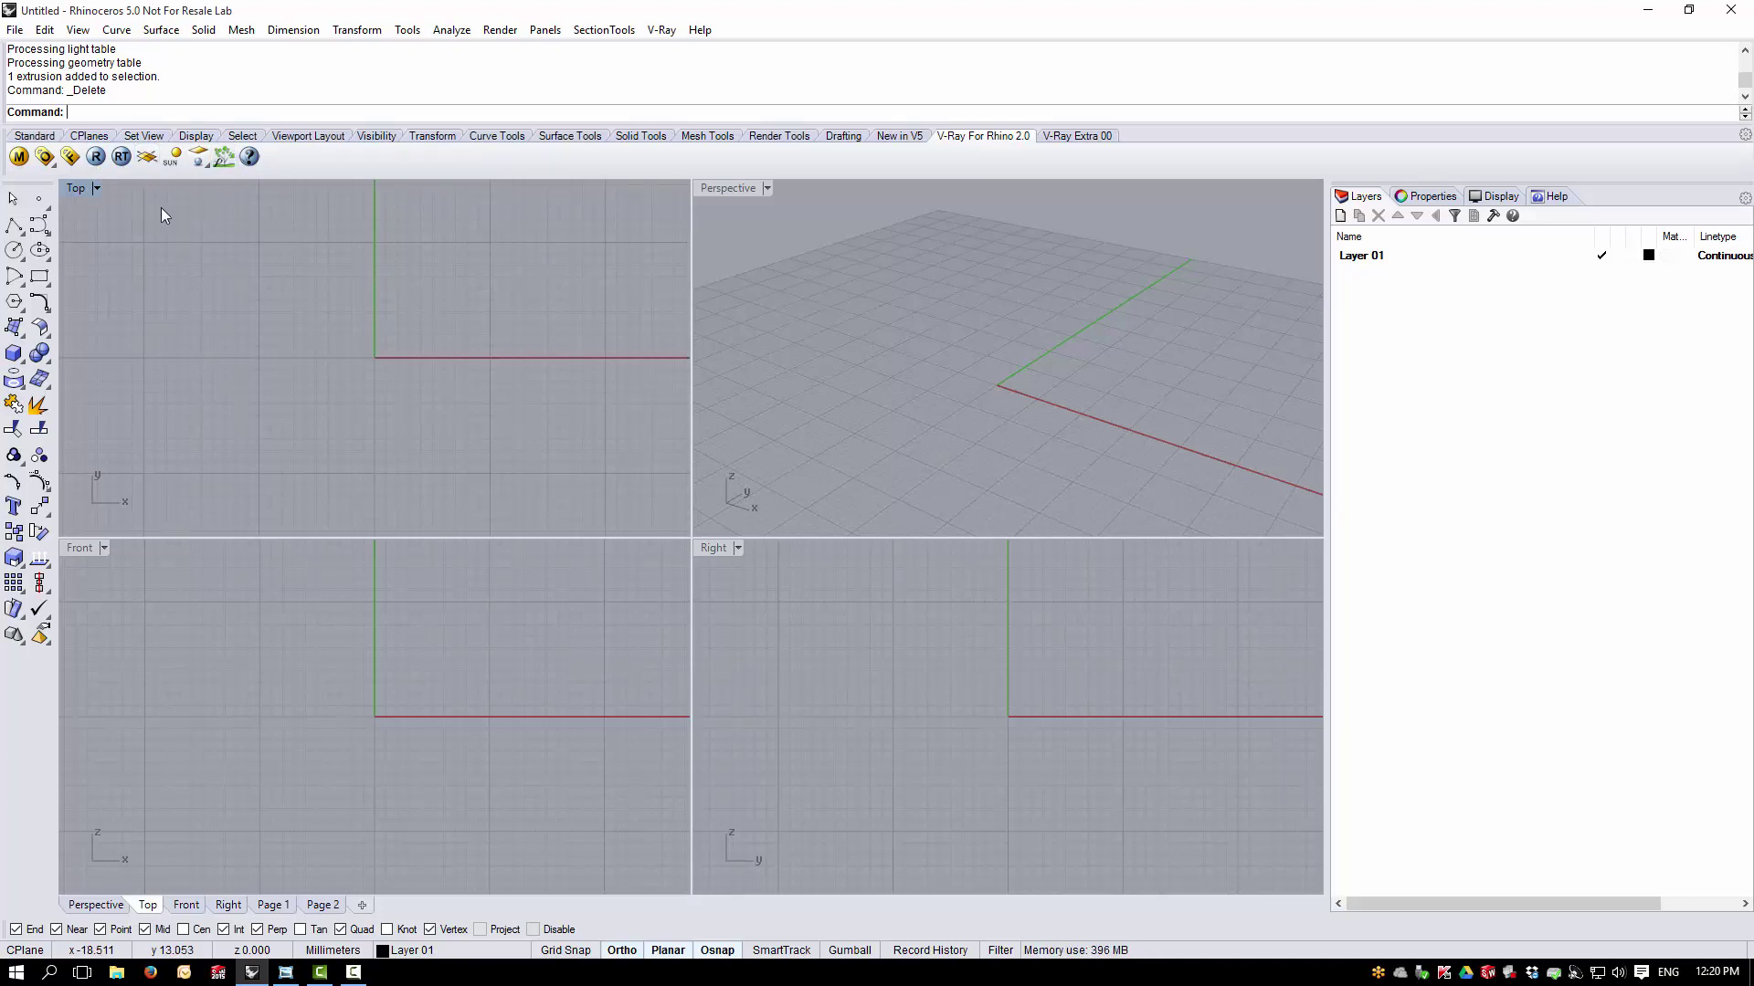
click(1069, 137)
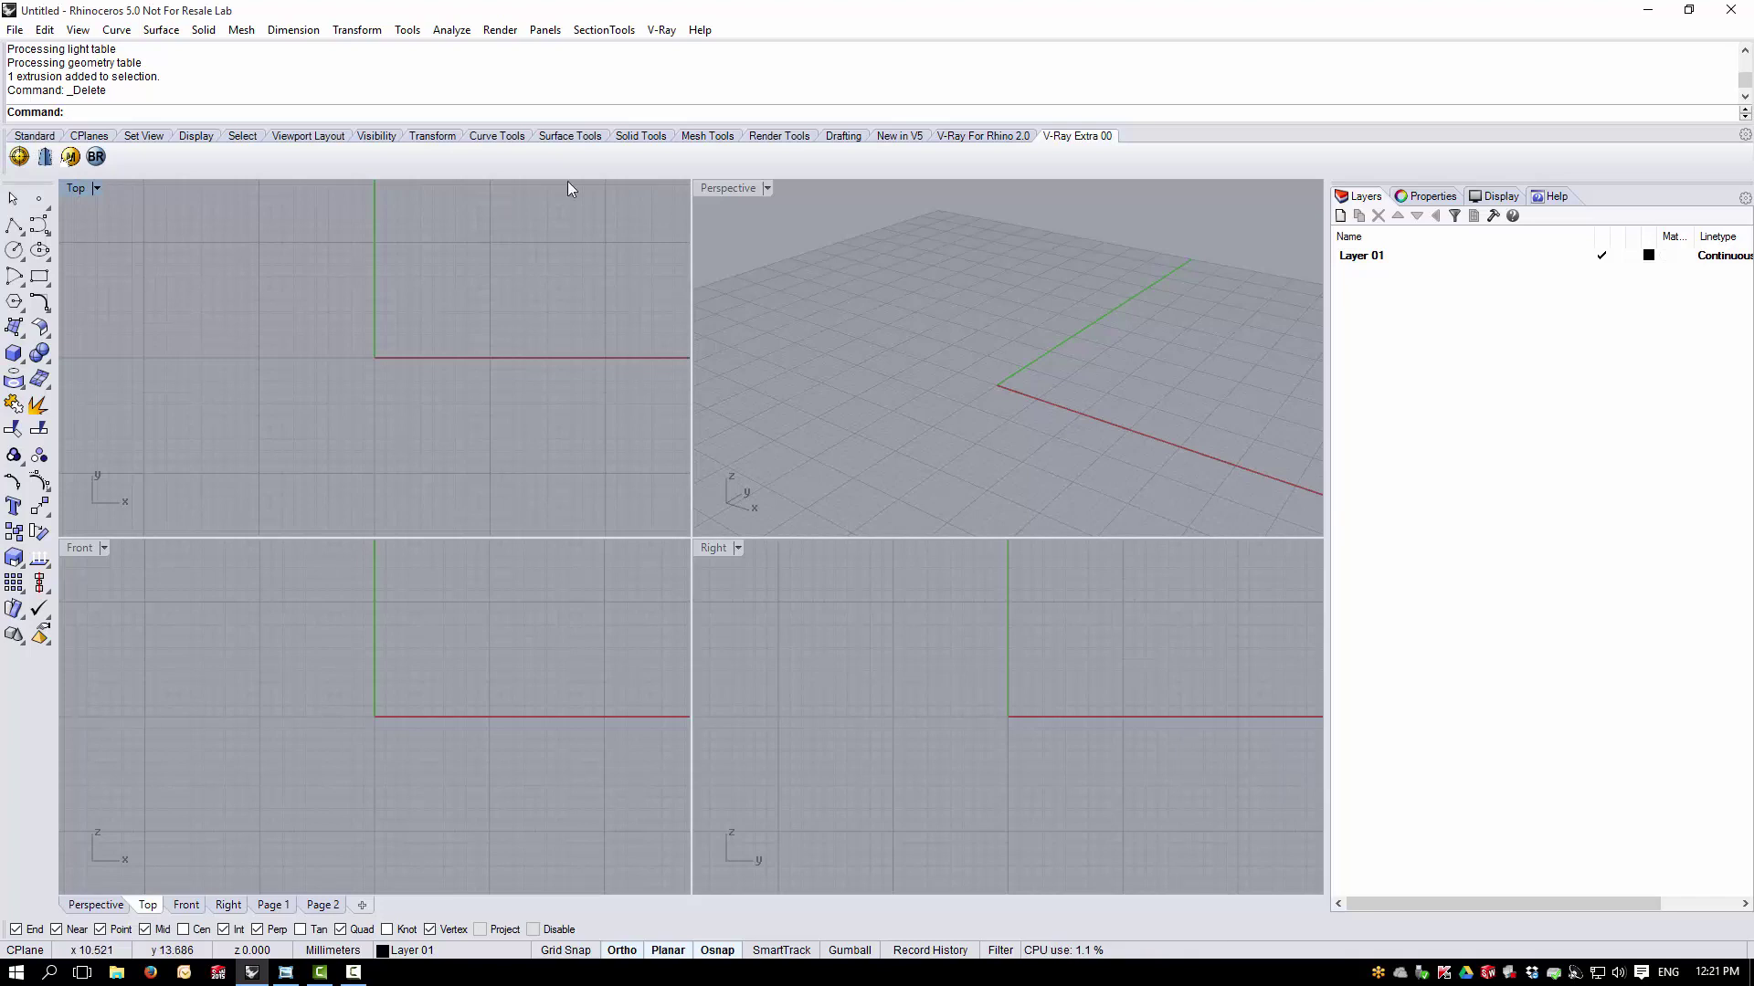
Draw a box in the Perspective viewport from two base corners and a height, then render it with V-Ray
click(990, 137)
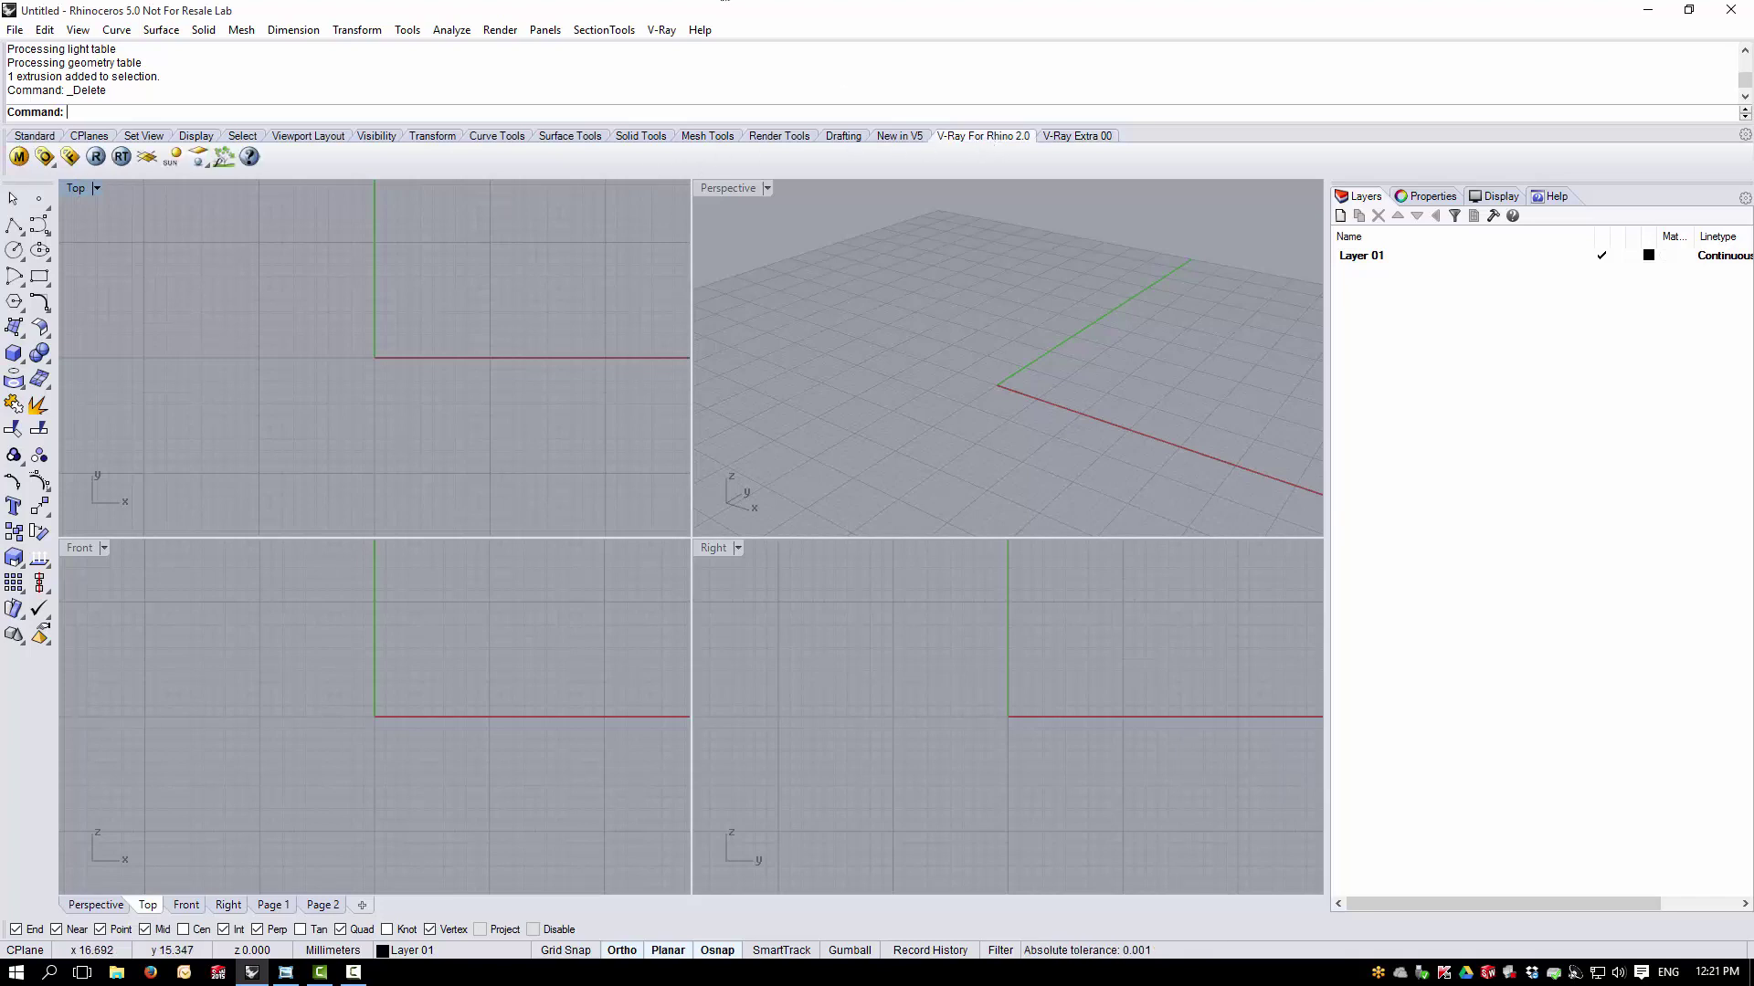
click(14, 352)
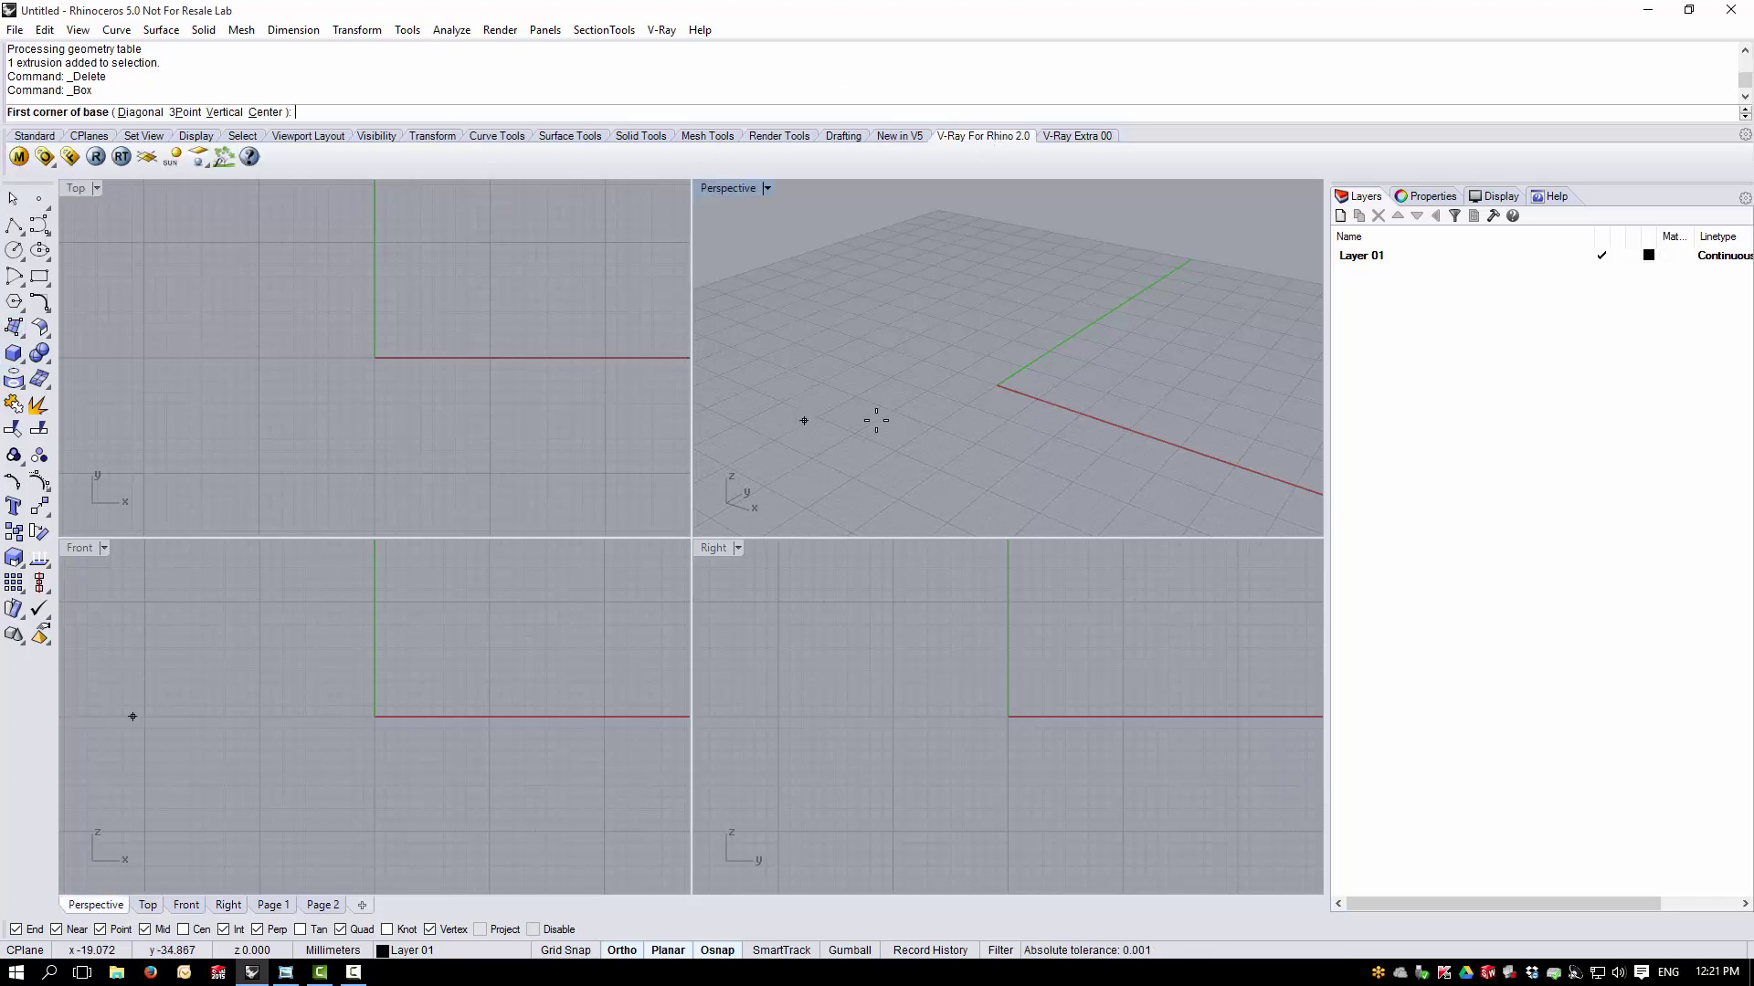
click(875, 421)
click(1218, 376)
click(1215, 241)
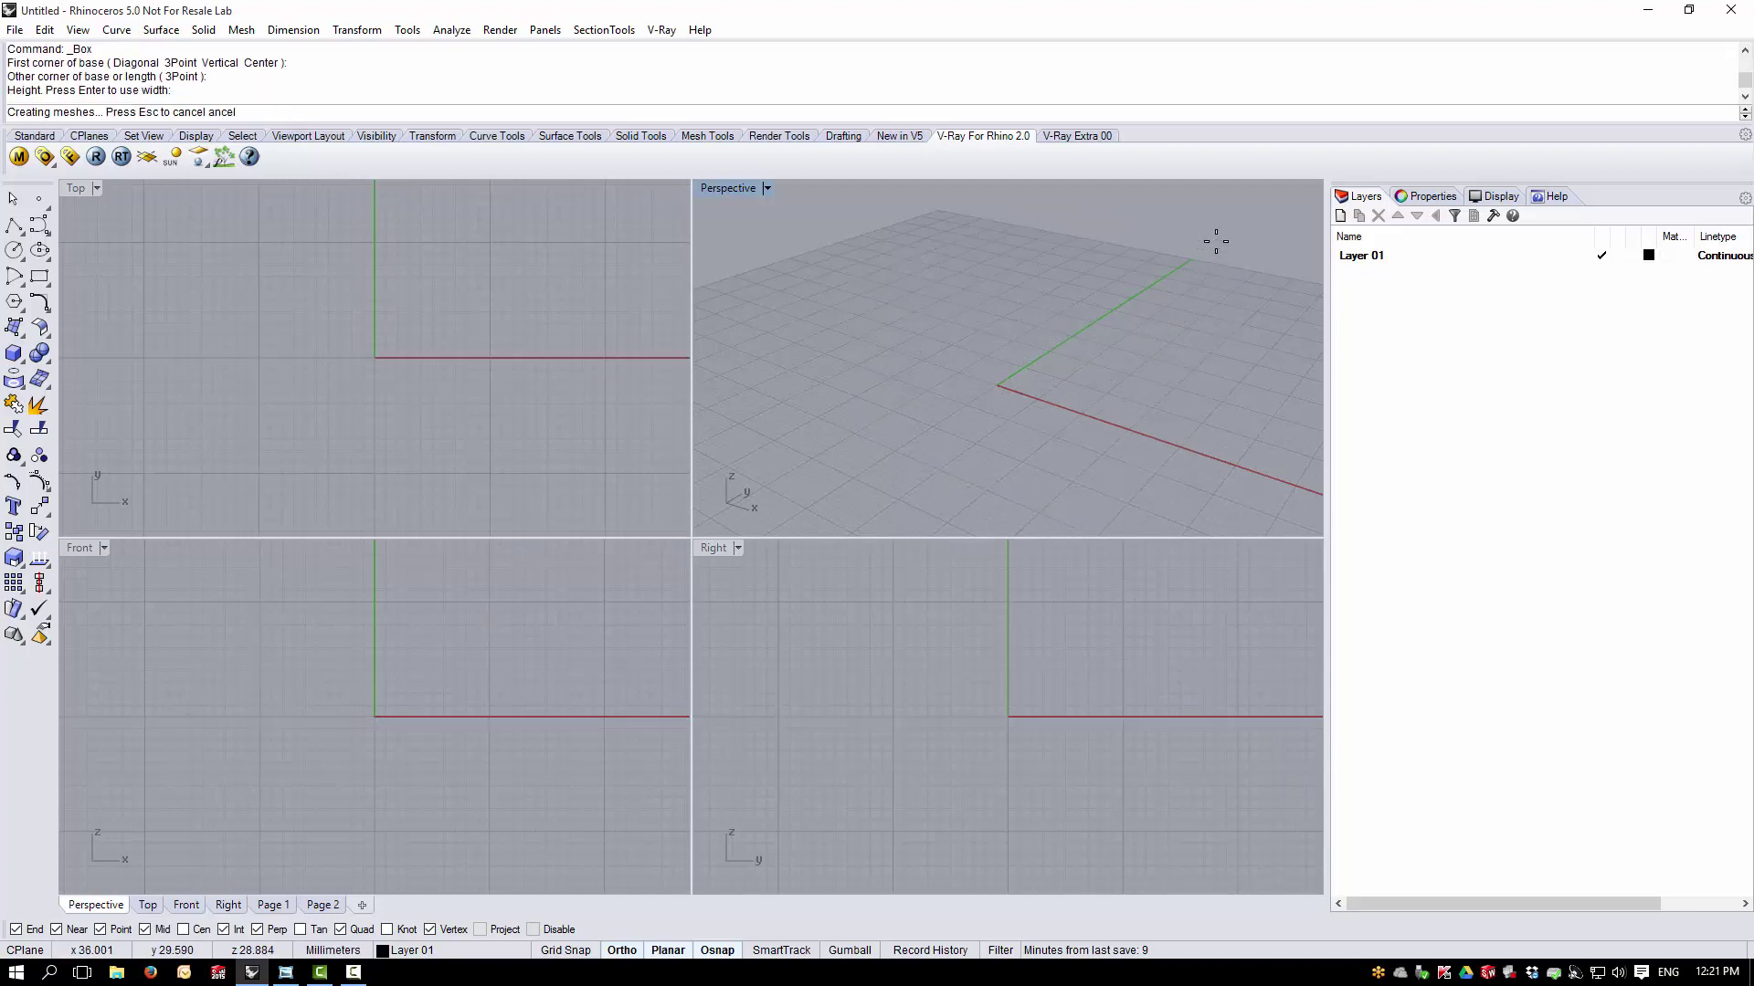
click(95, 157)
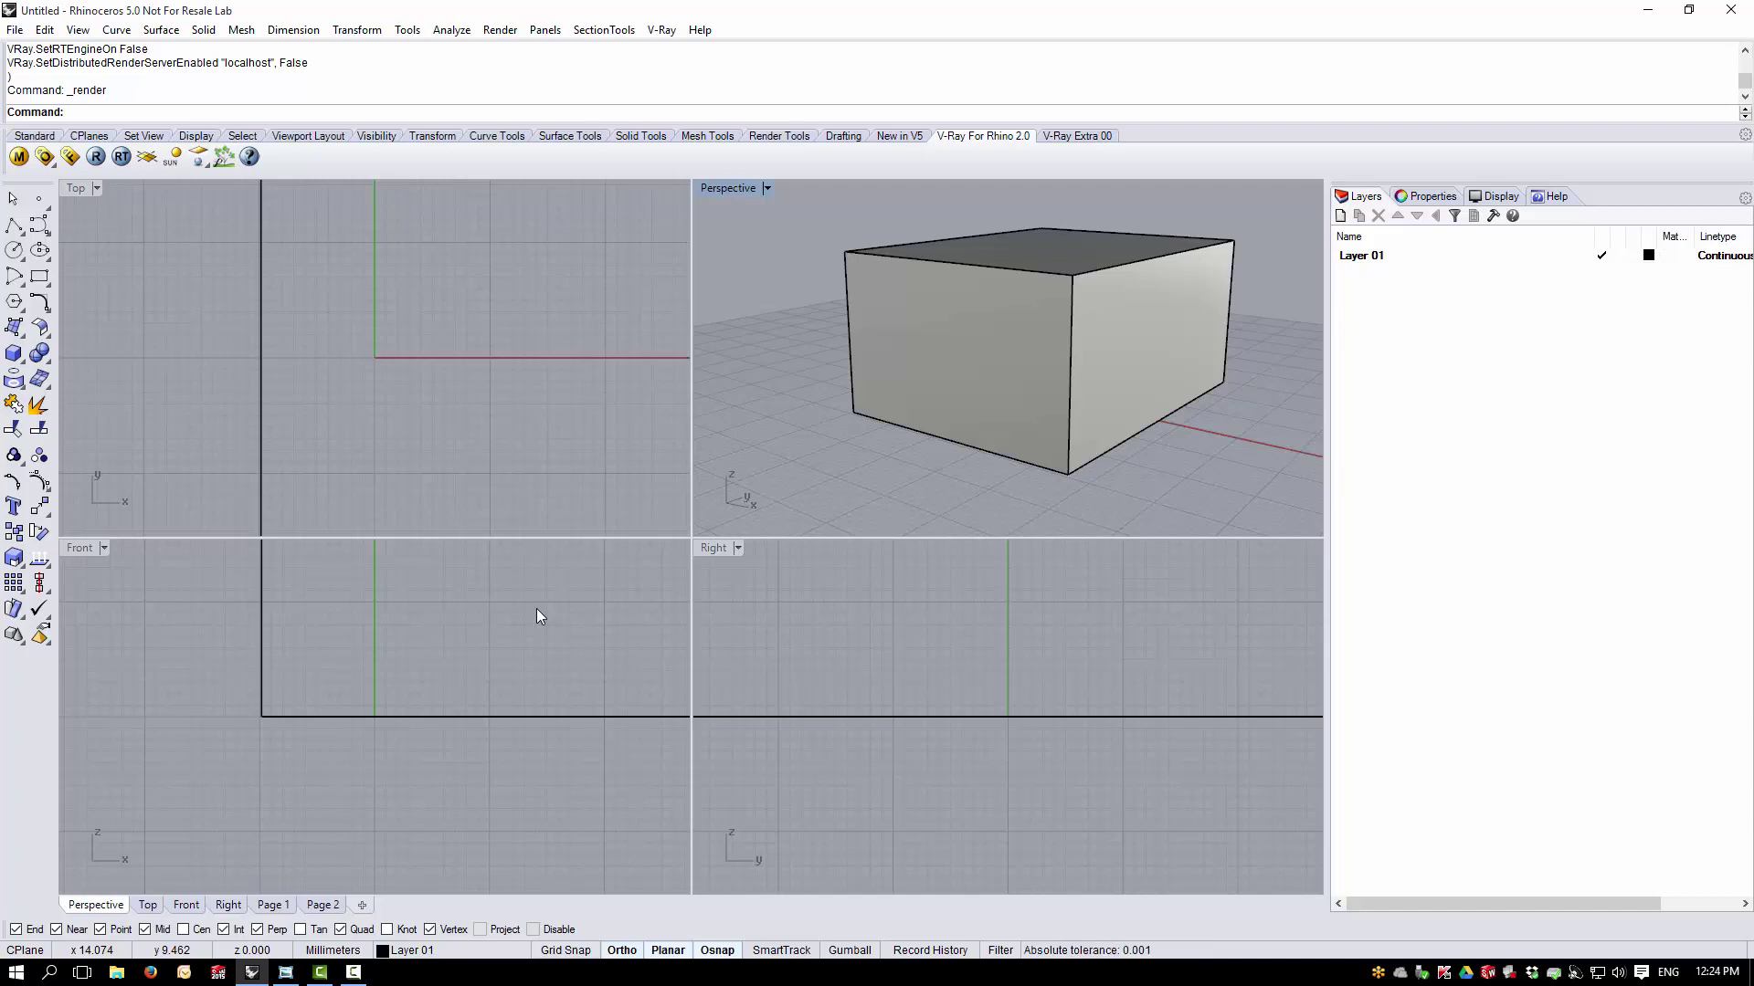
click(96, 156)
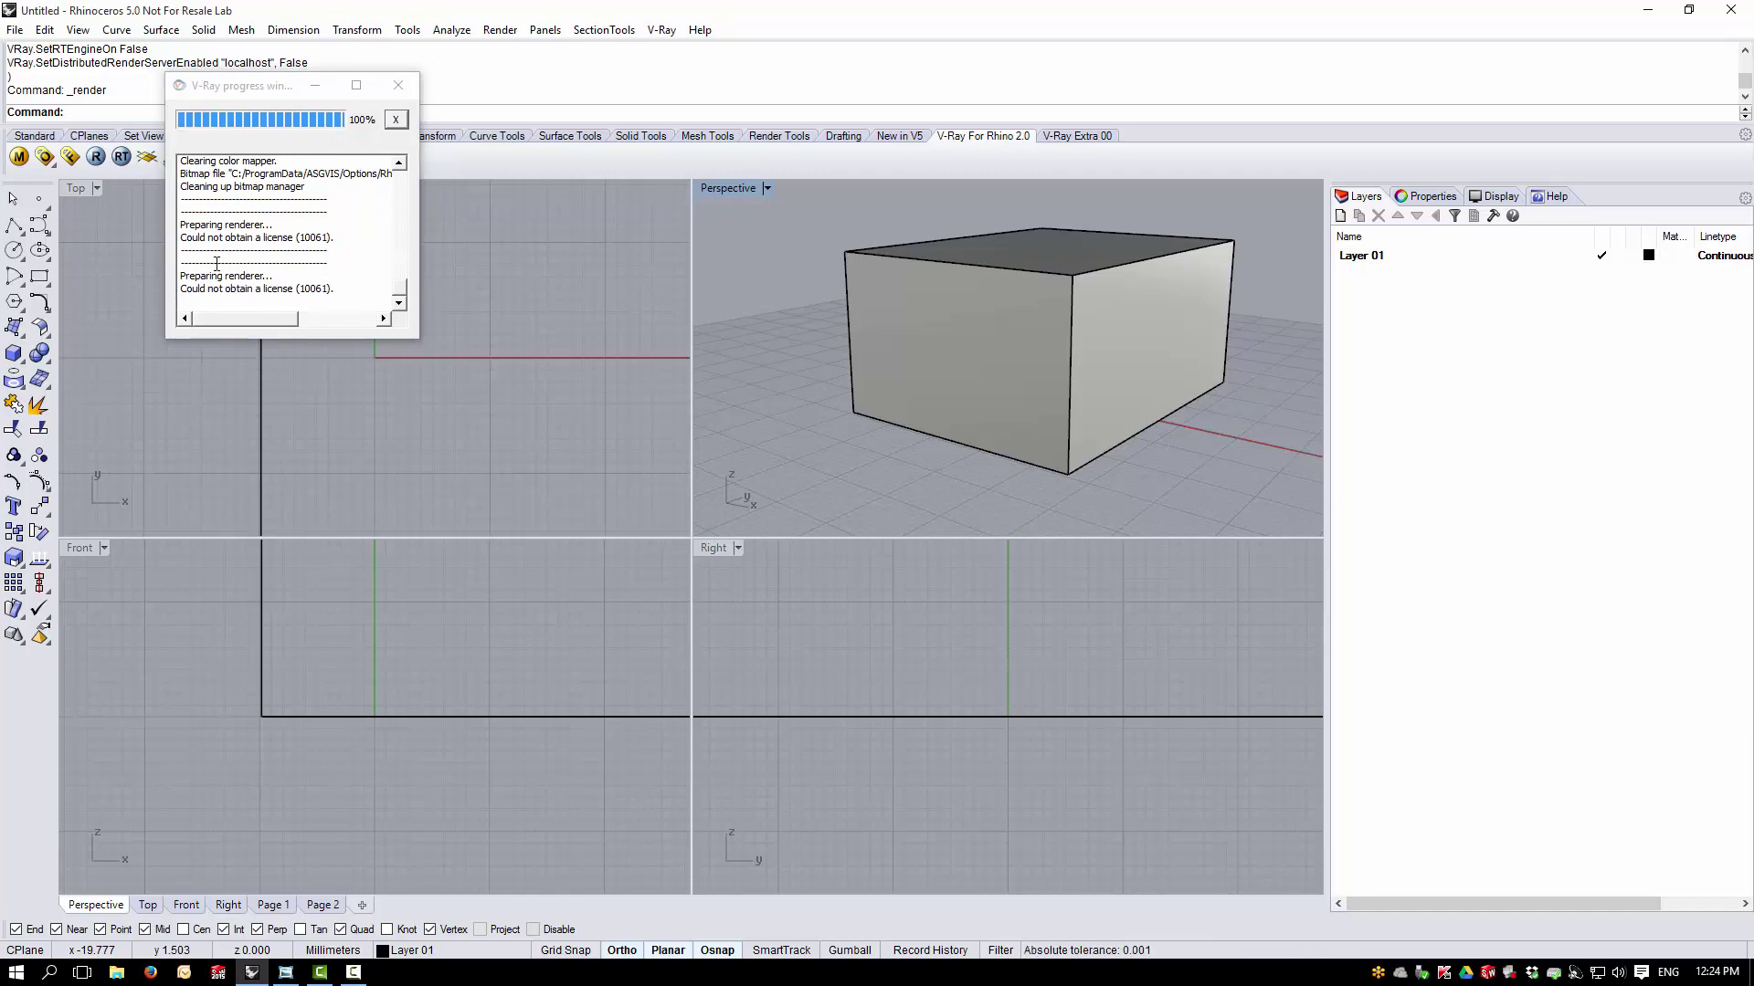
click(397, 89)
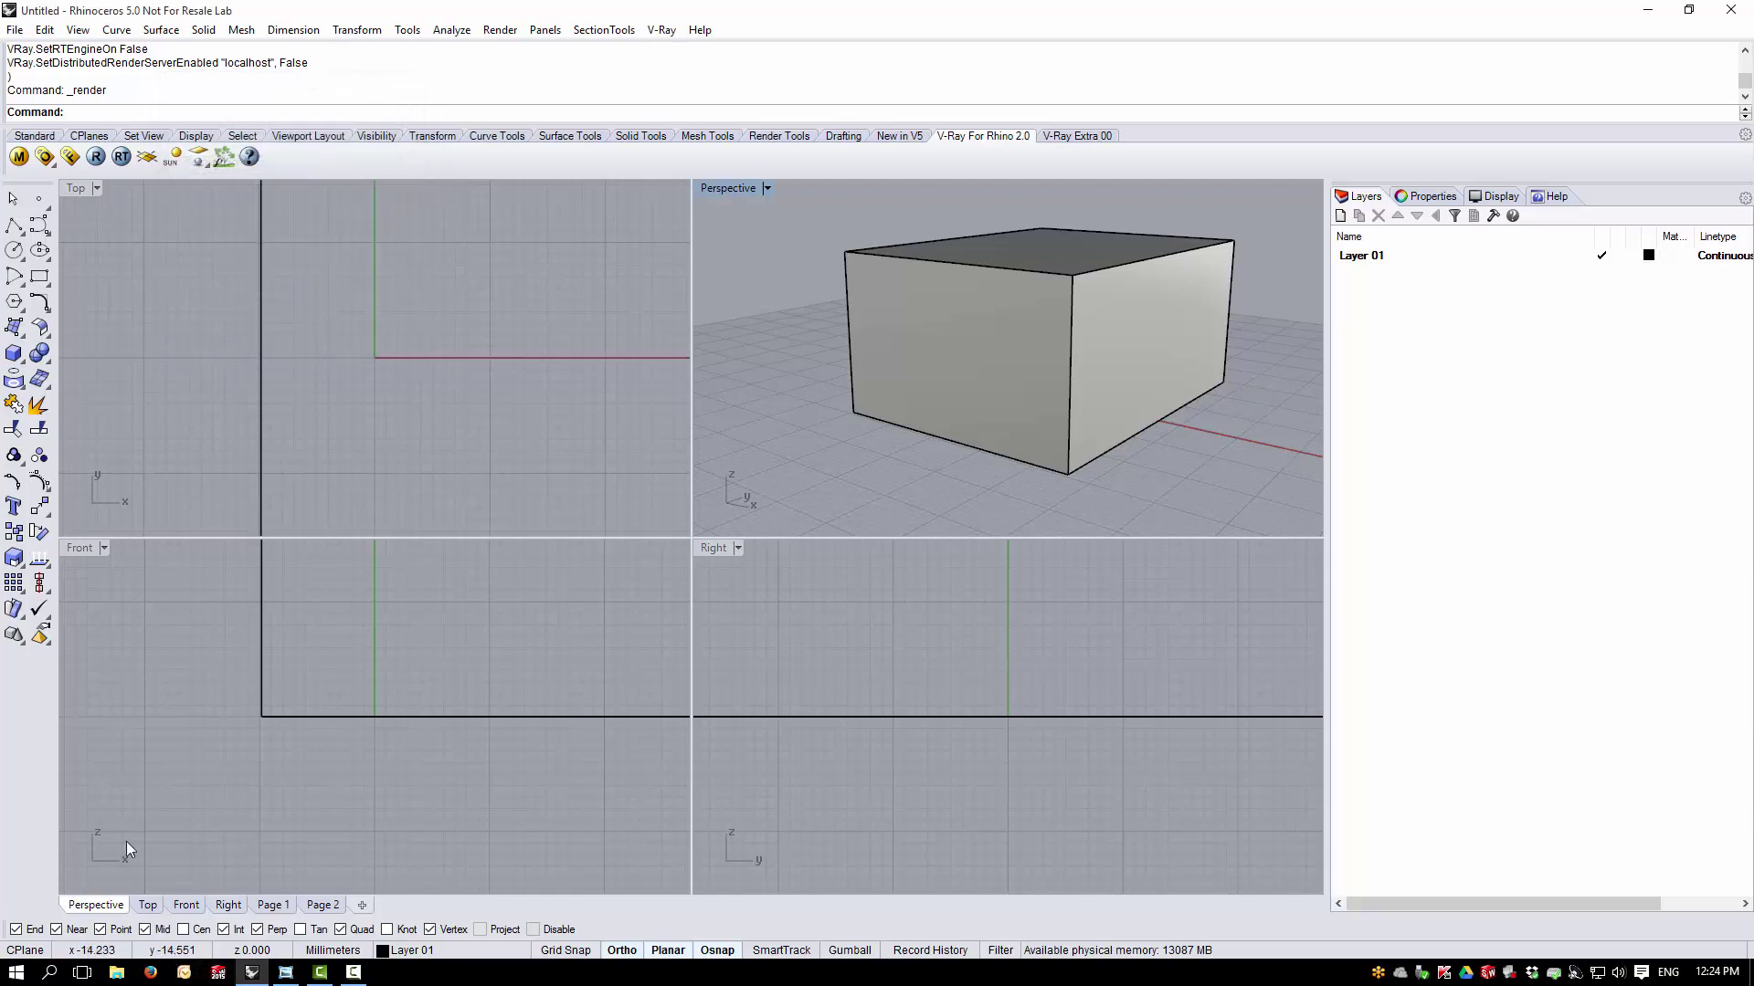
Launch the V-Ray license server from the Chaos Group programs, then render the box in V-Ray again
click(16, 975)
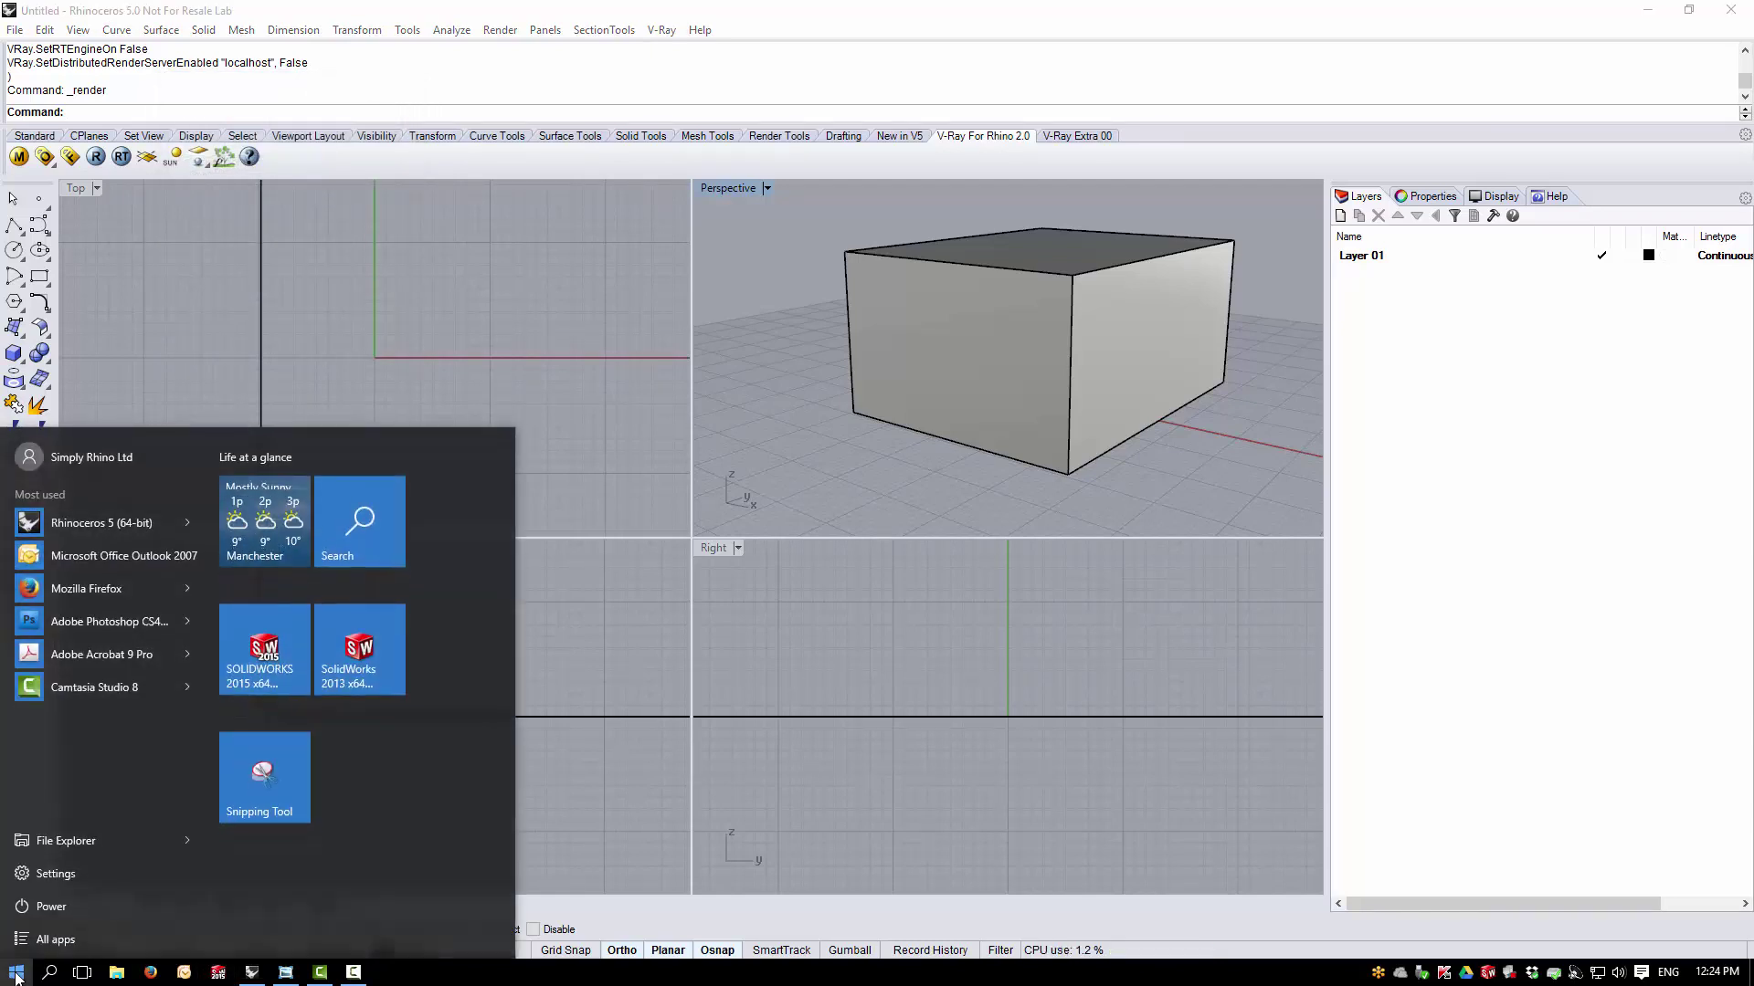
click(23, 942)
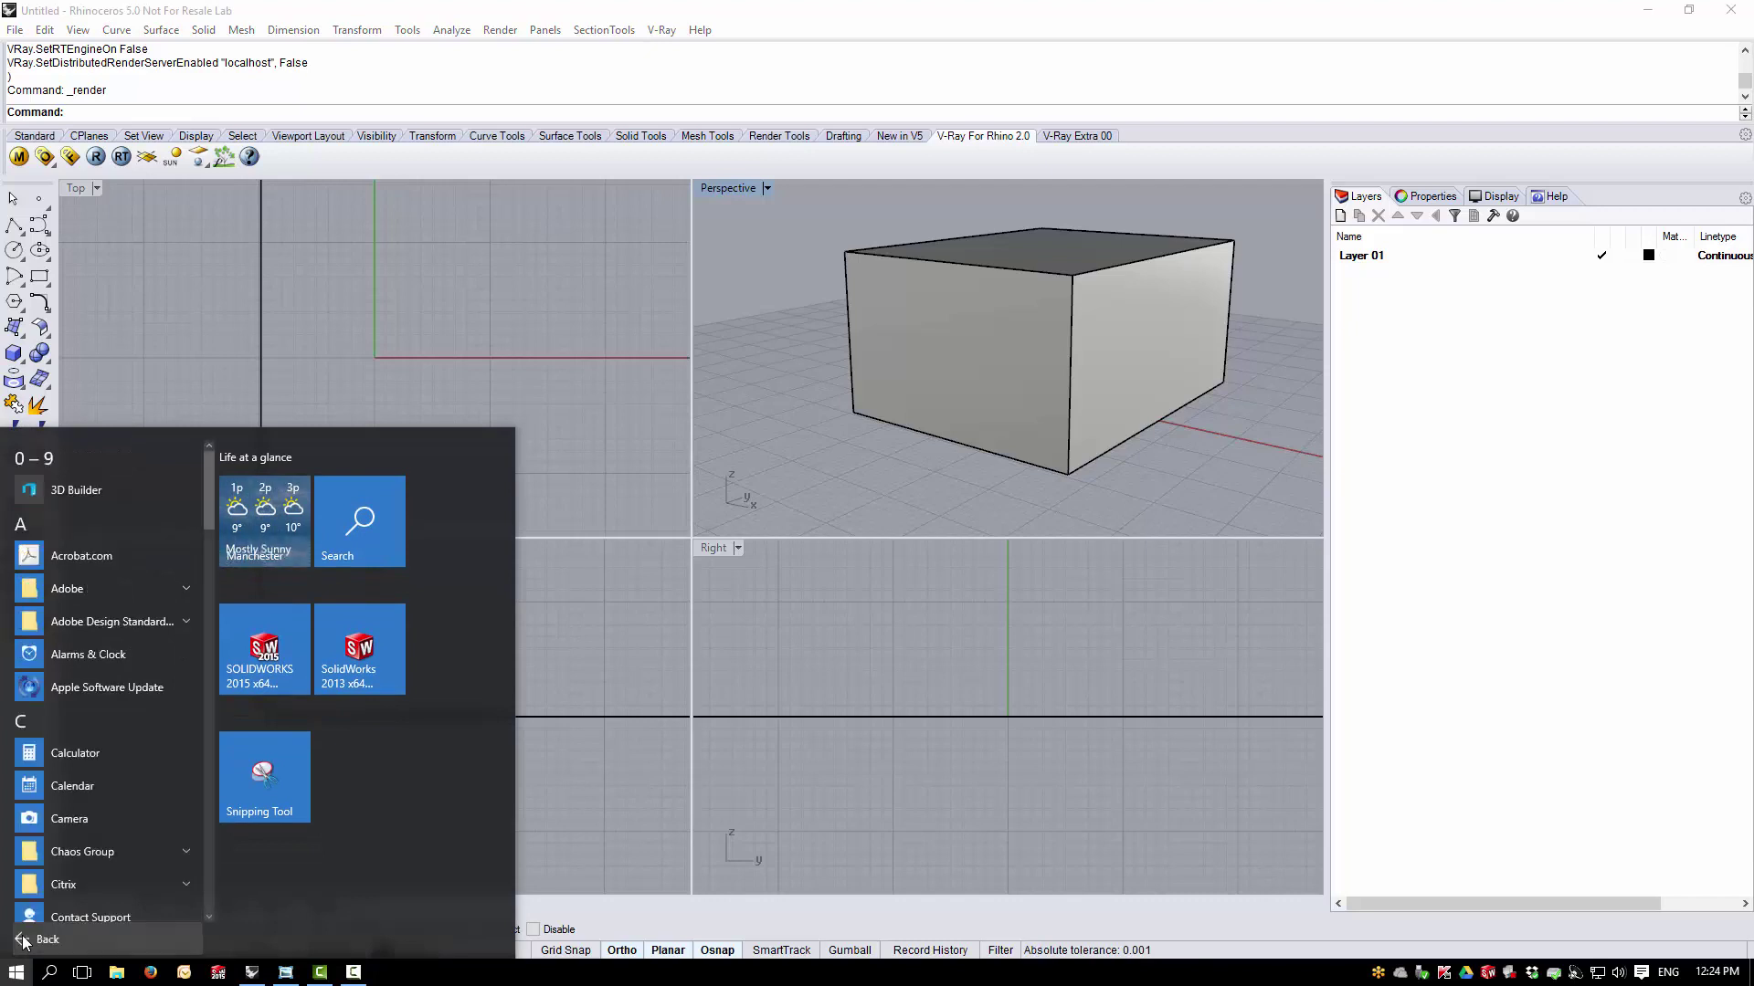
click(74, 848)
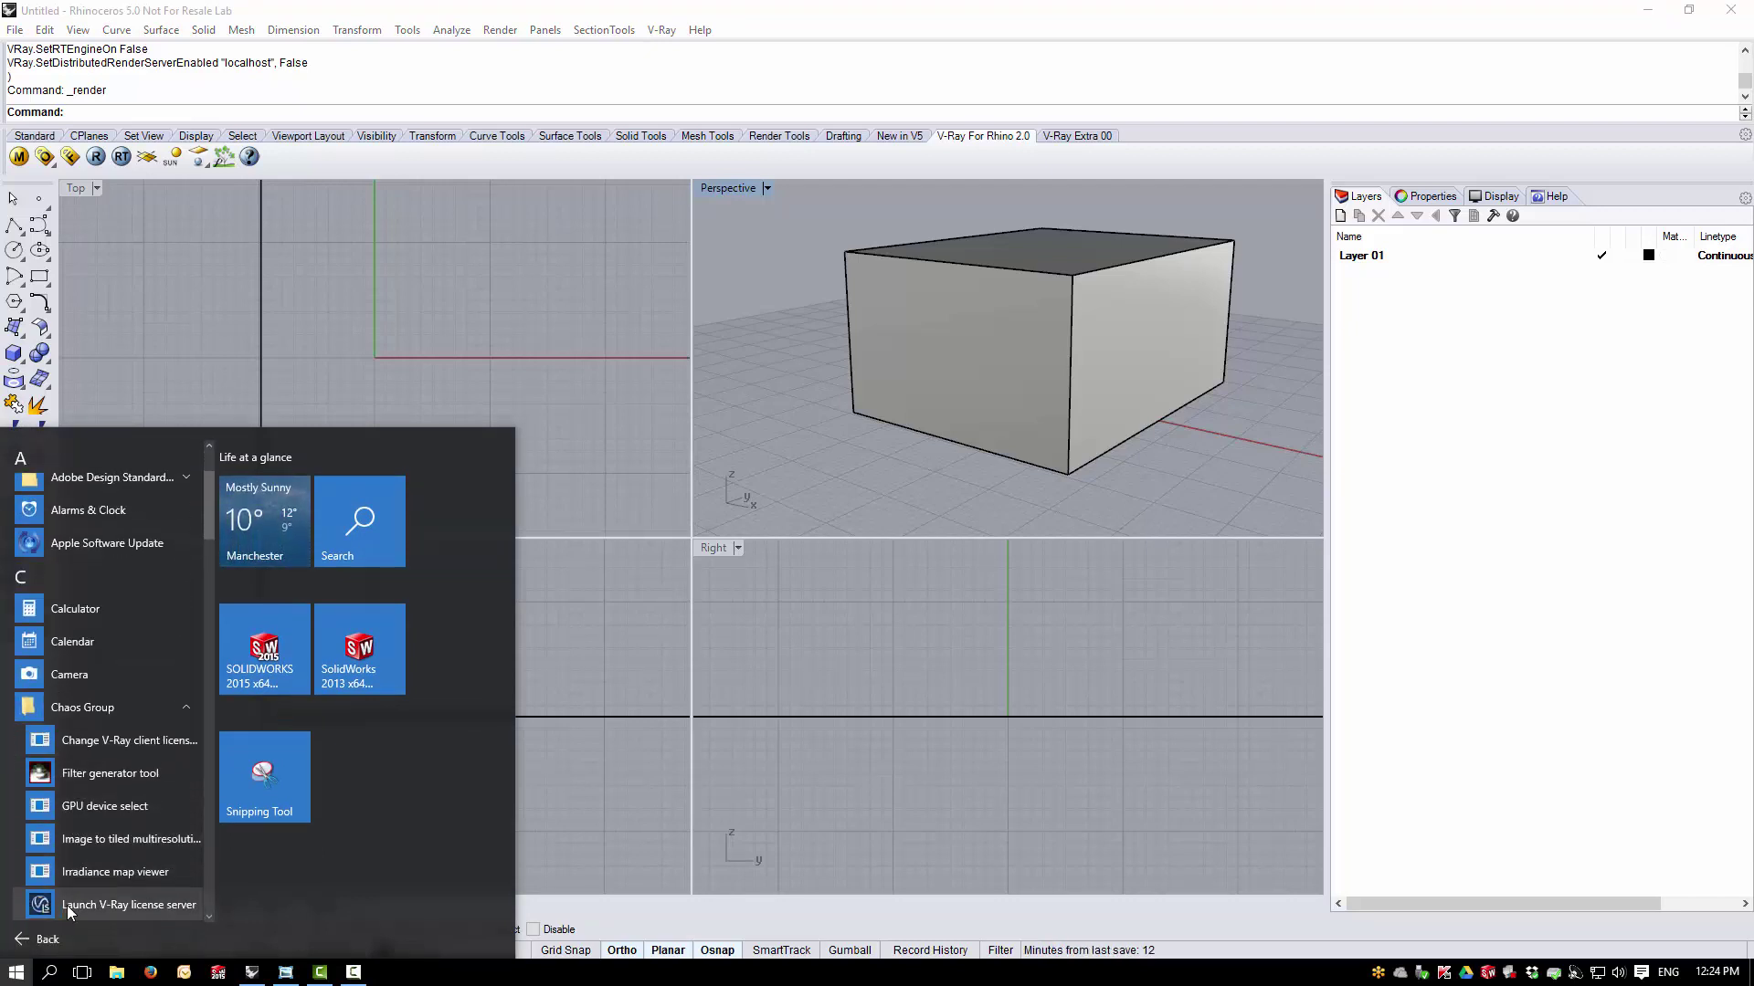
click(68, 907)
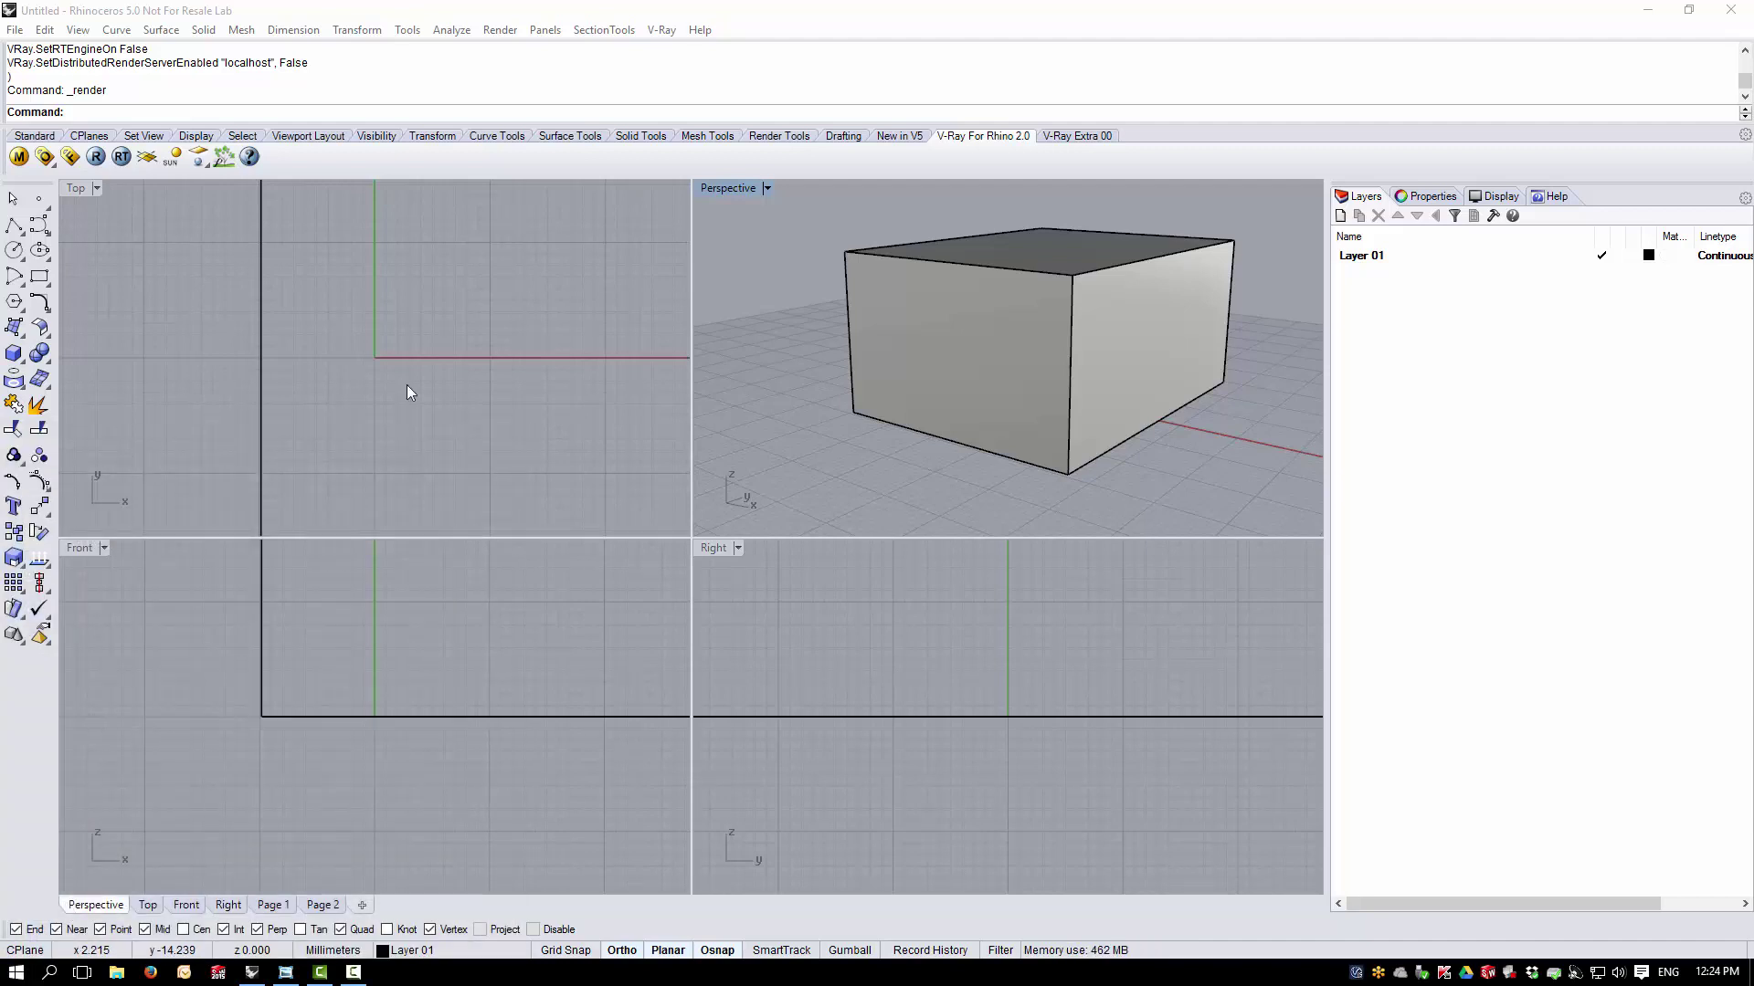
click(72, 159)
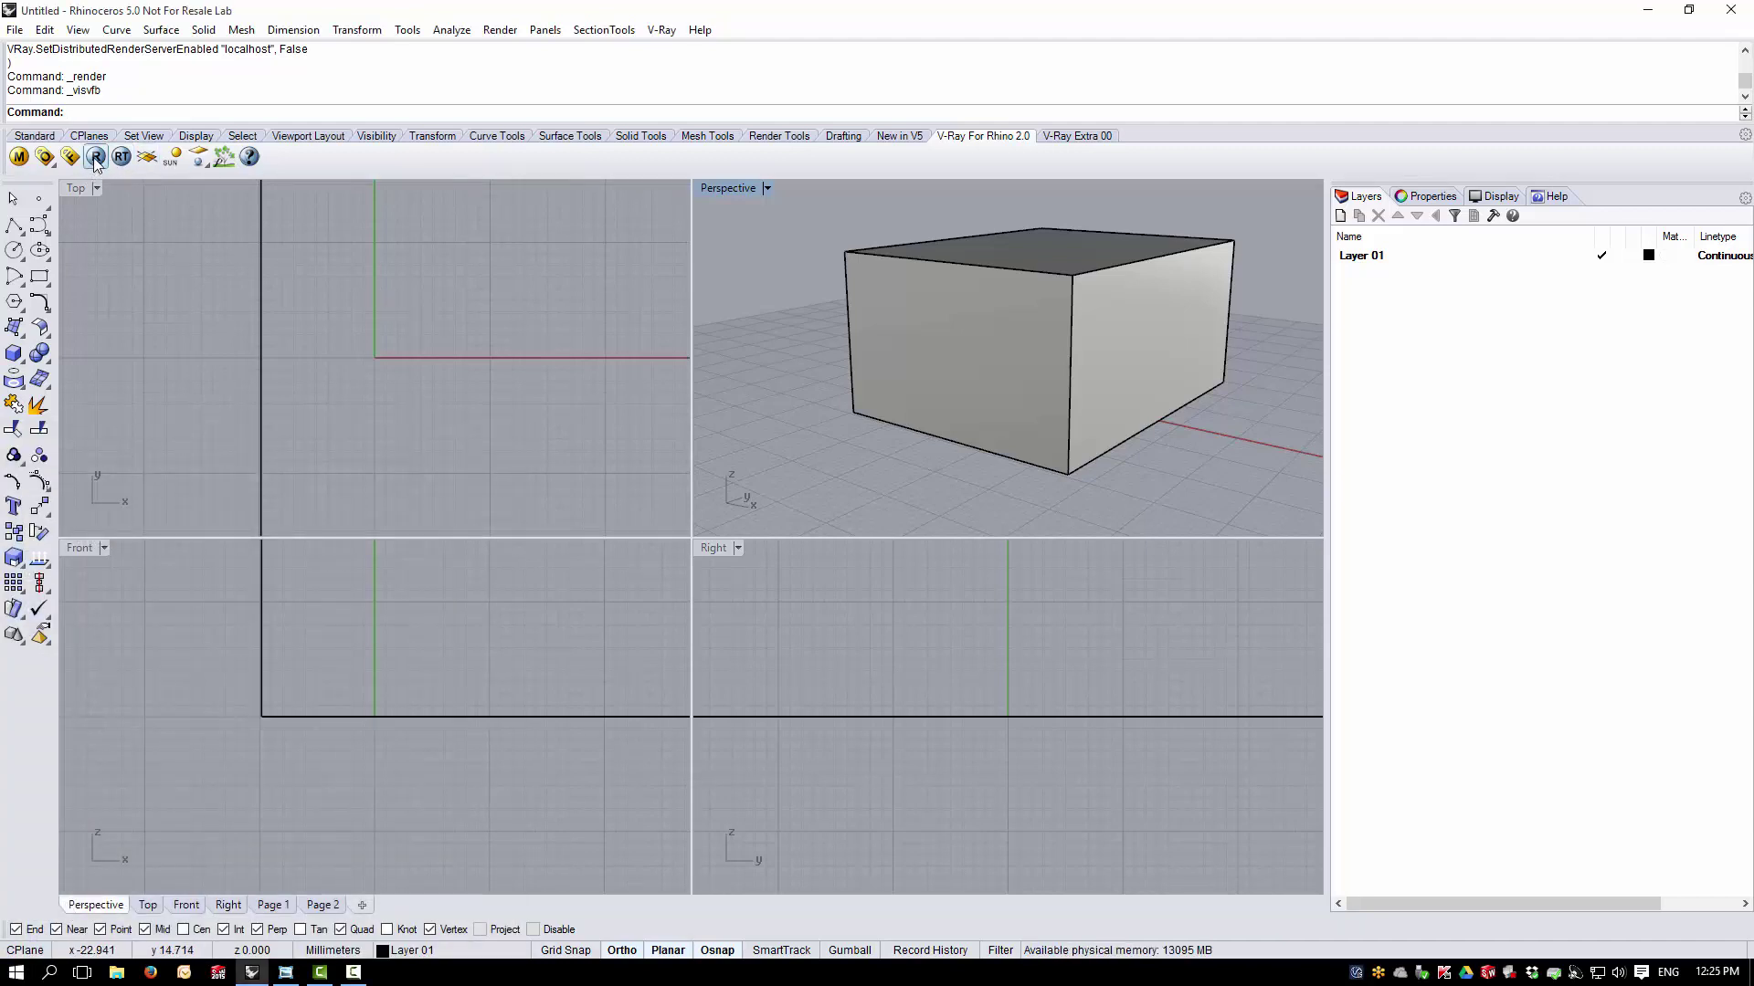
click(96, 157)
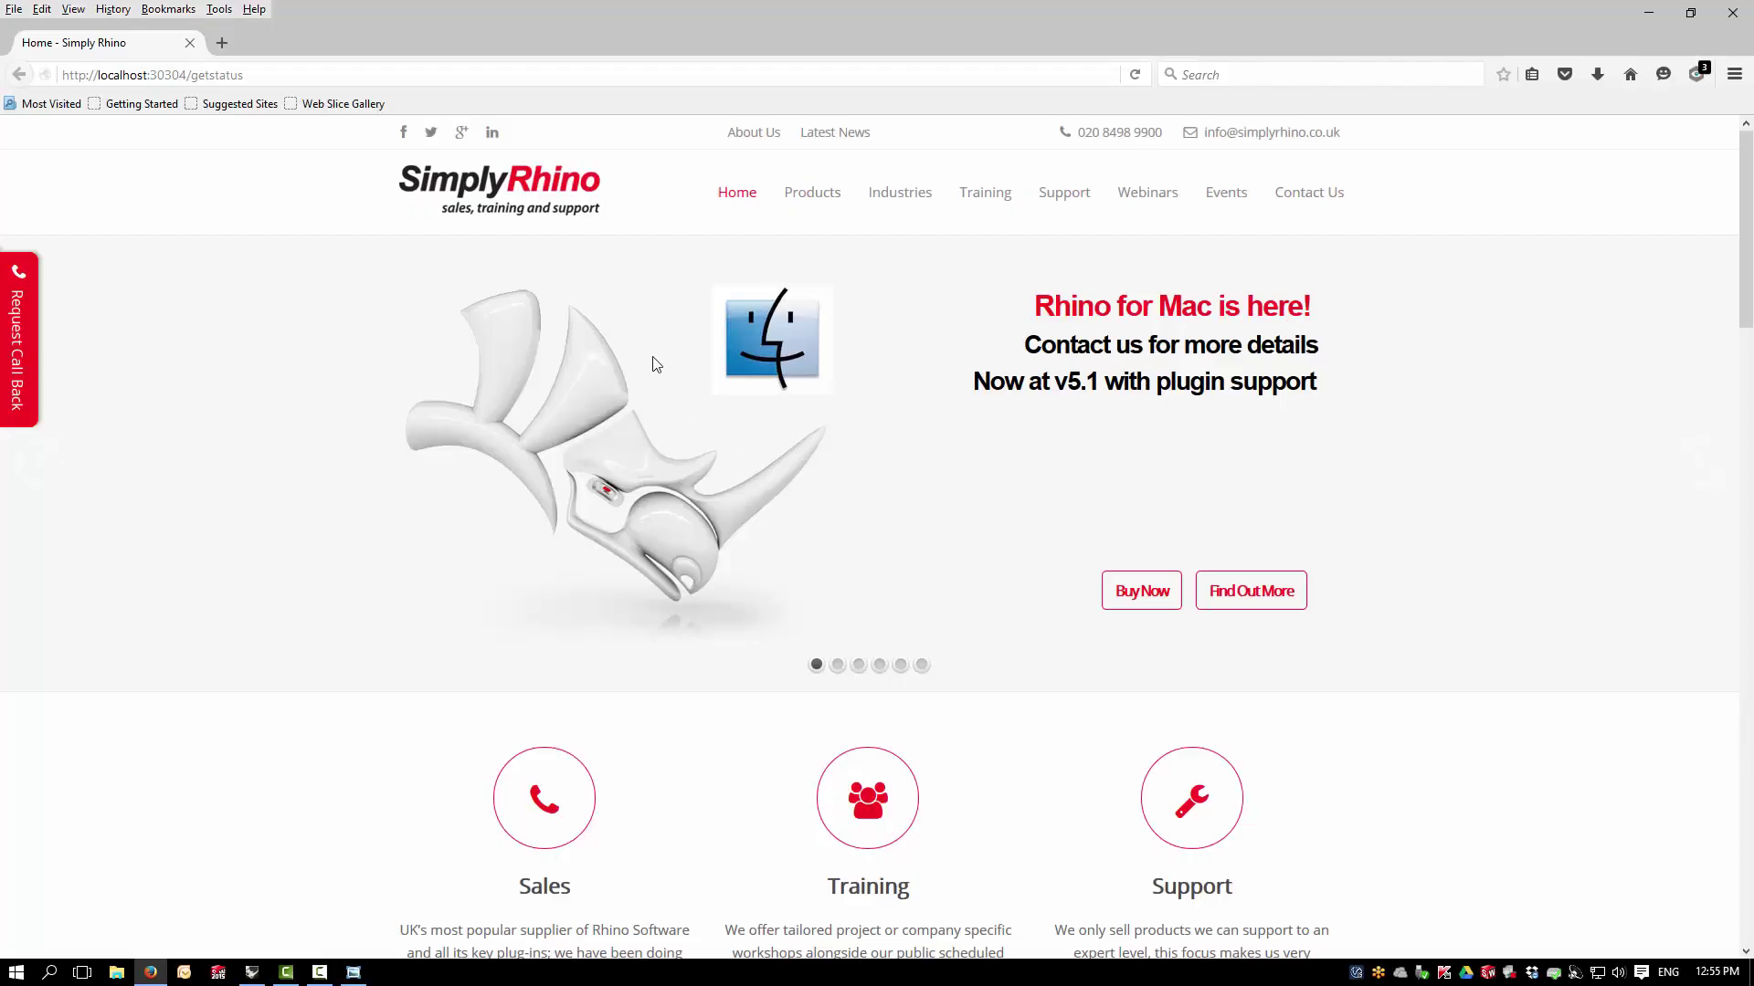
Reload the V-Ray license server status page at localhost:30304/getstatus in Firefox
click(579, 76)
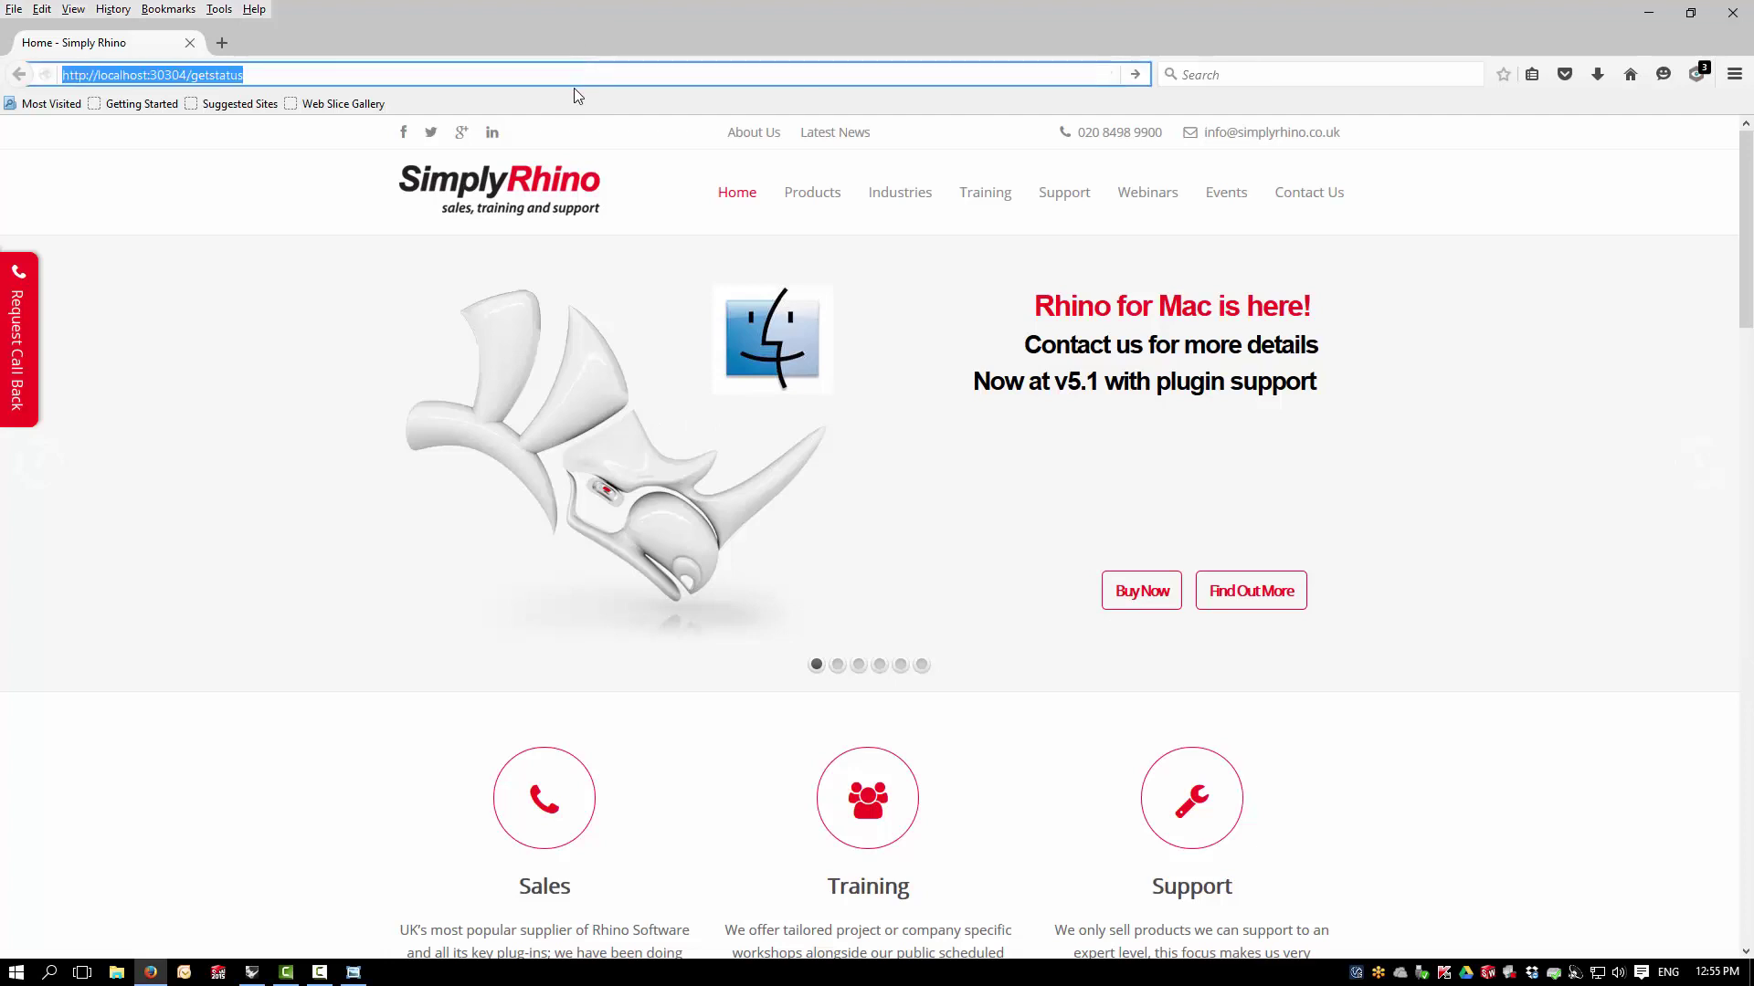
key(Return)
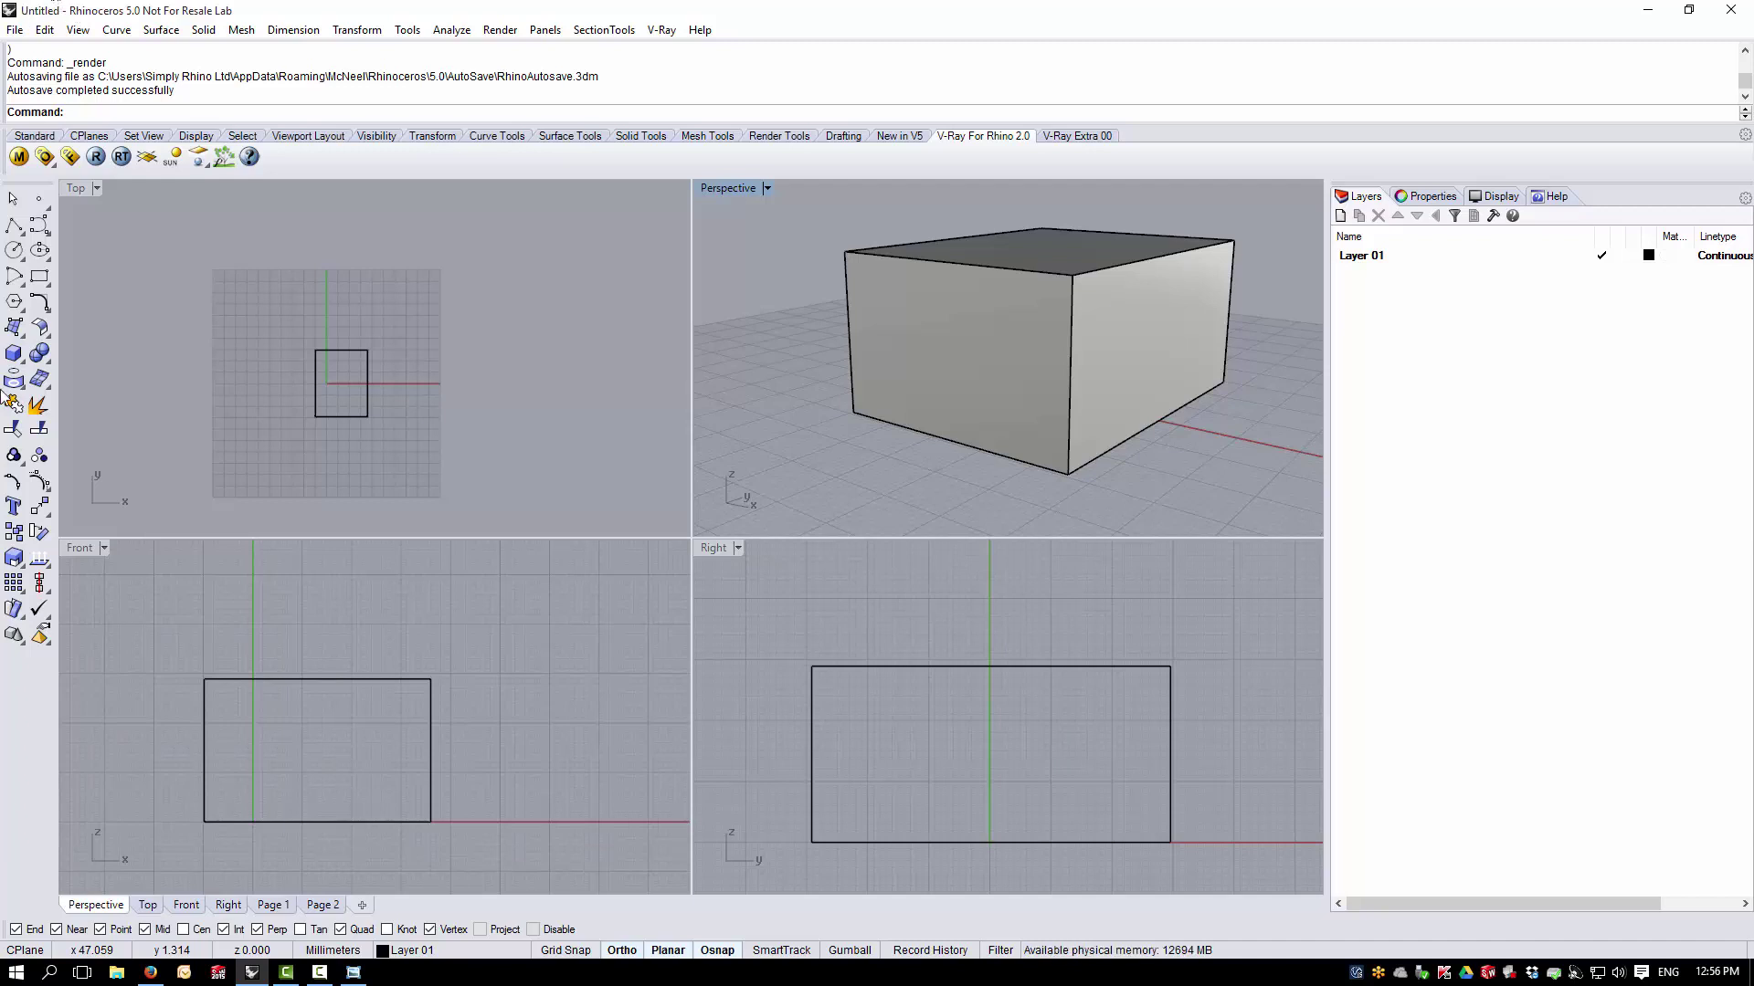
right_click(1147, 973)
click(1211, 915)
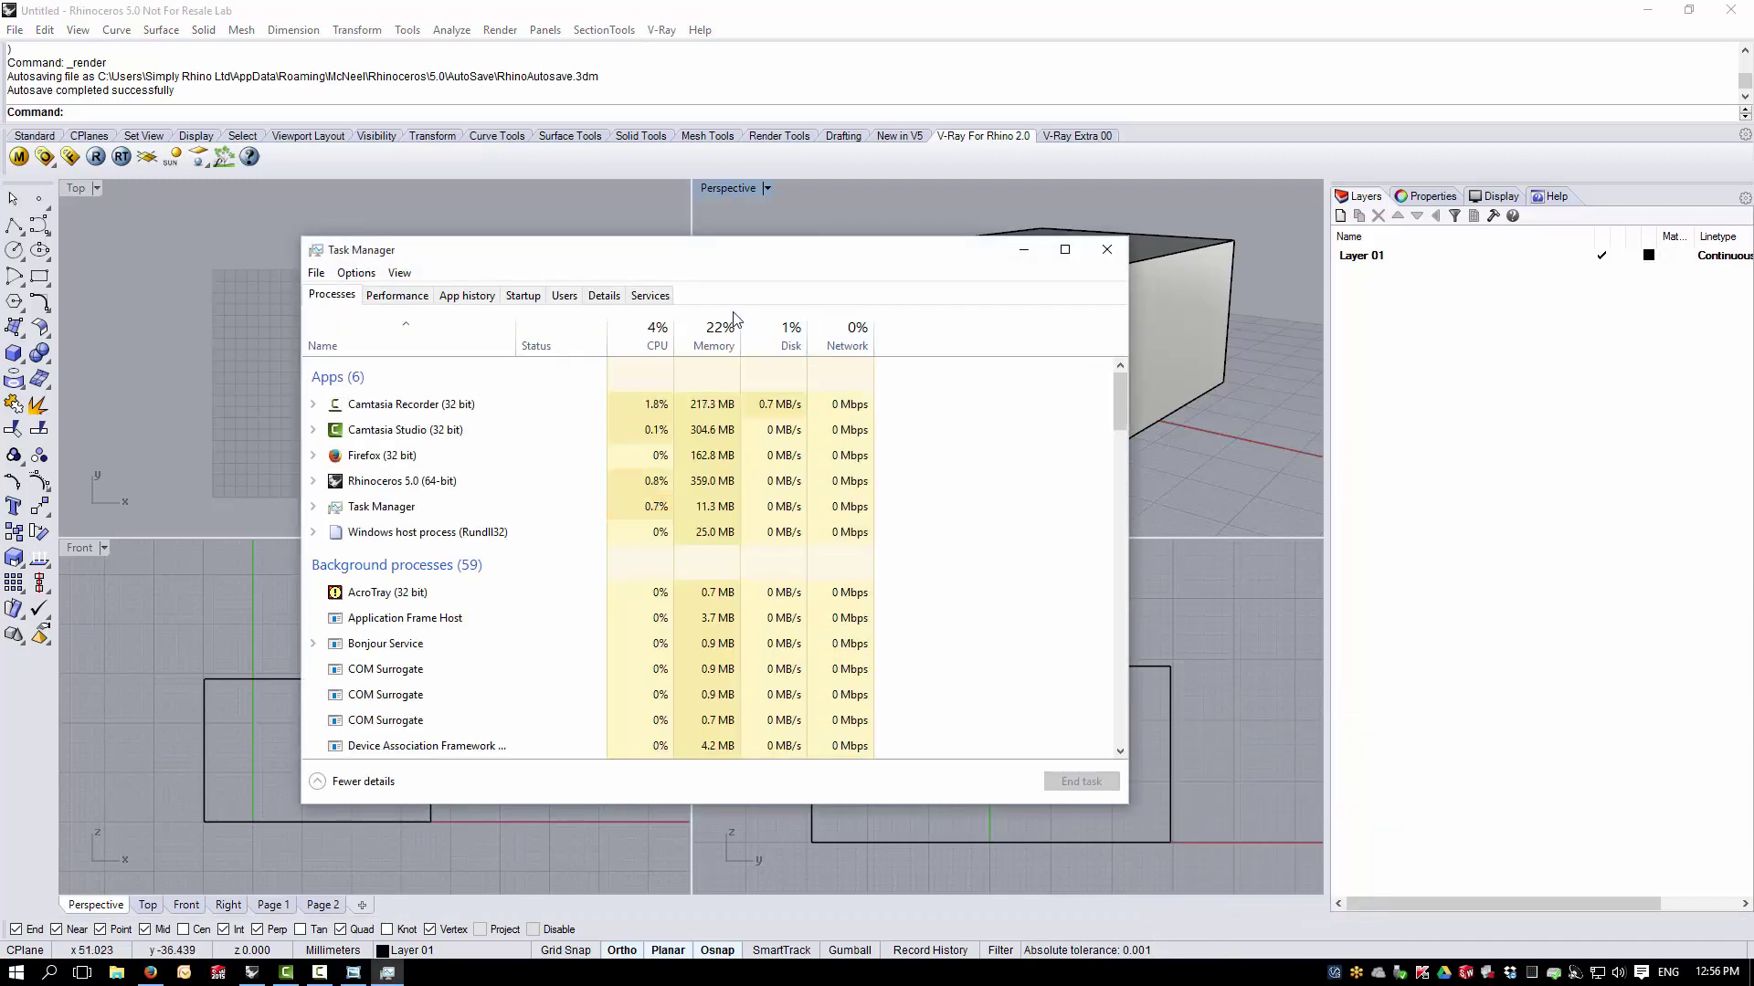
click(650, 295)
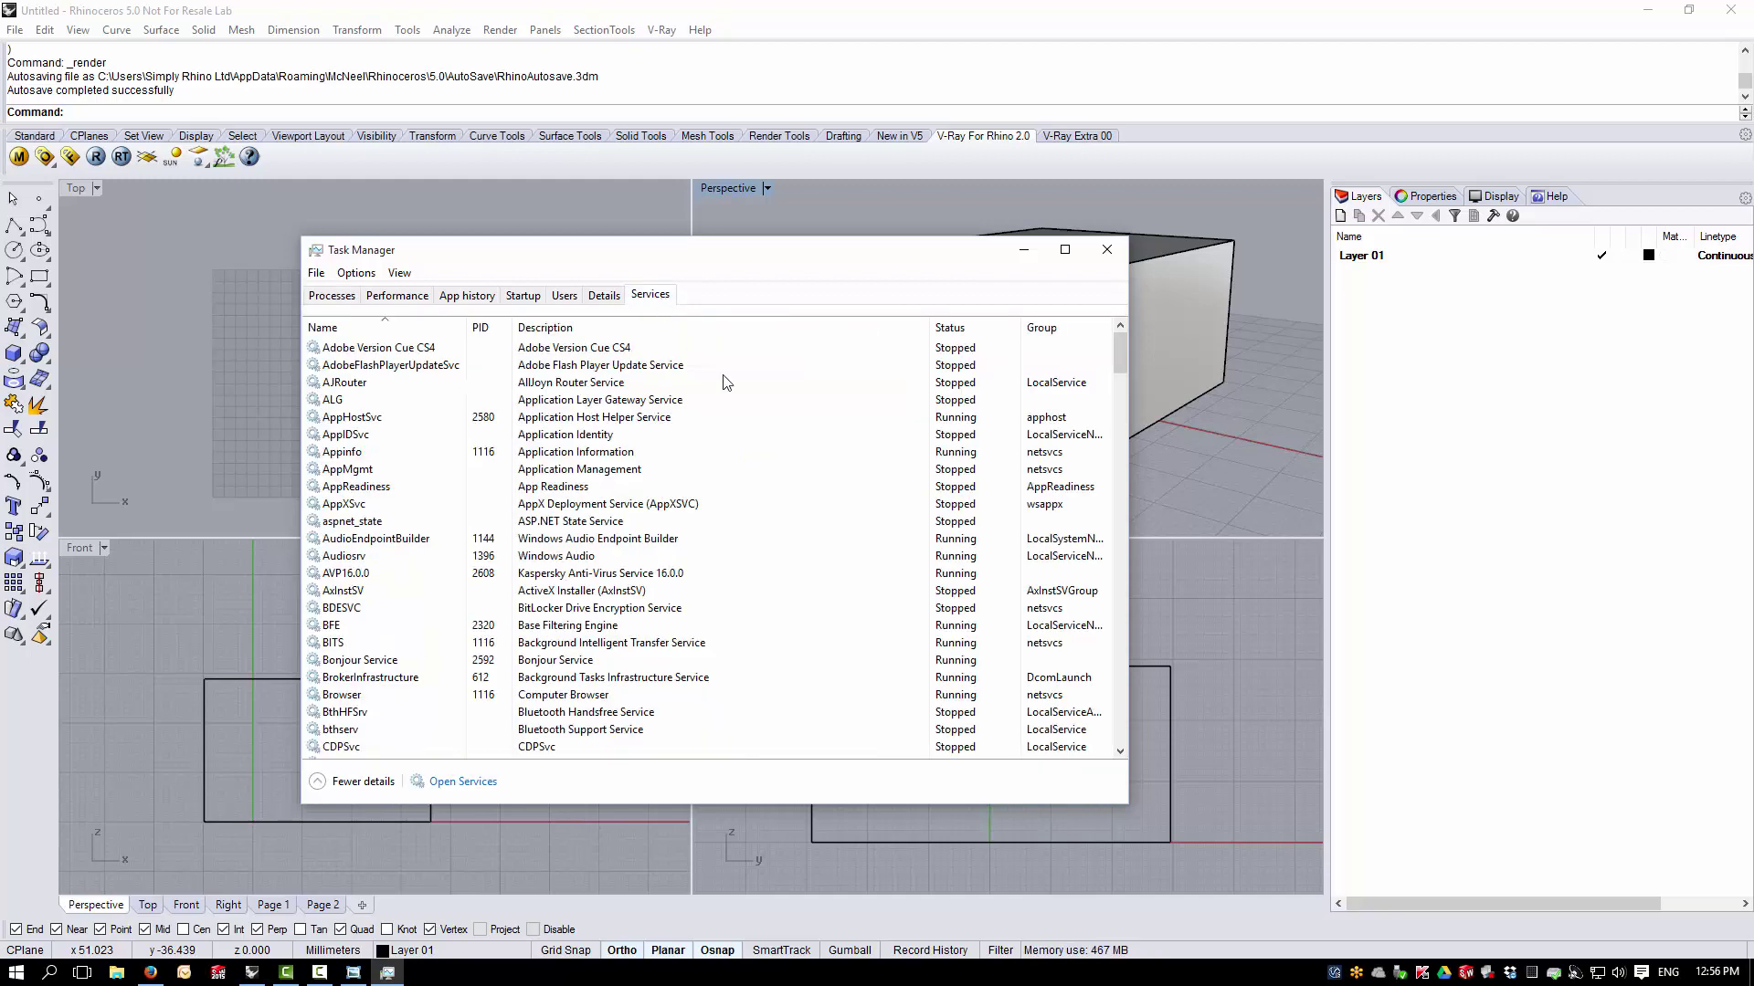
drag(1116, 351, 1137, 672)
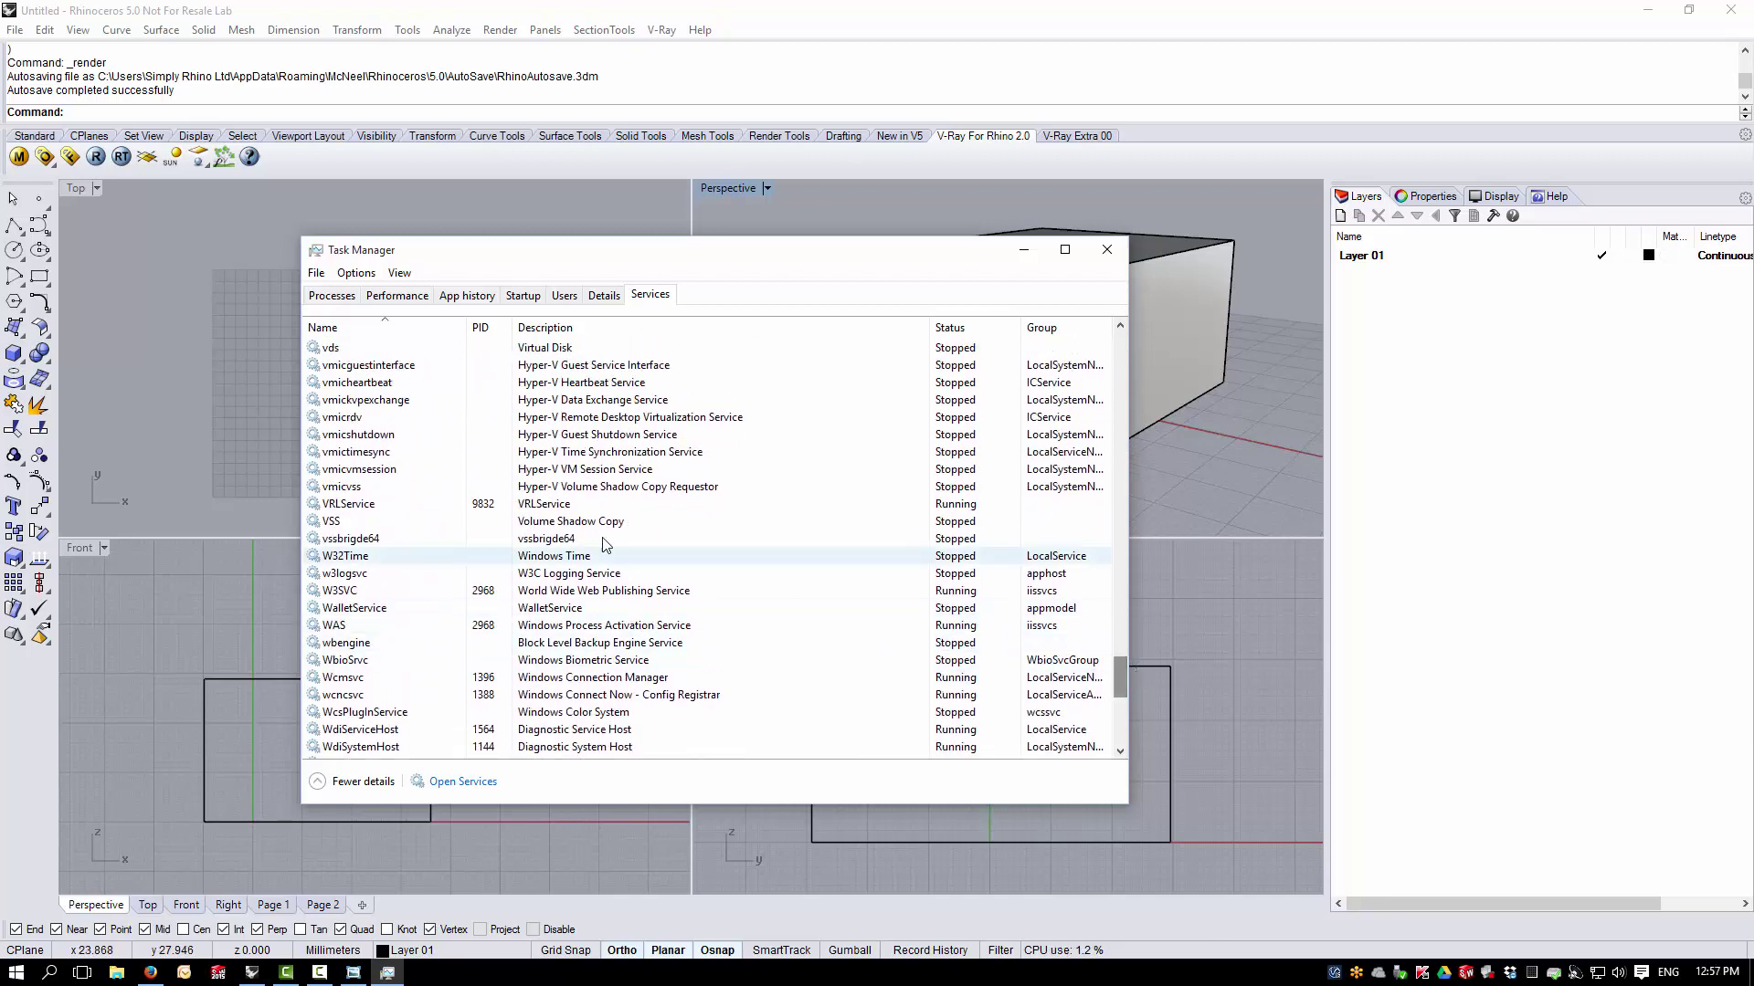
click(601, 508)
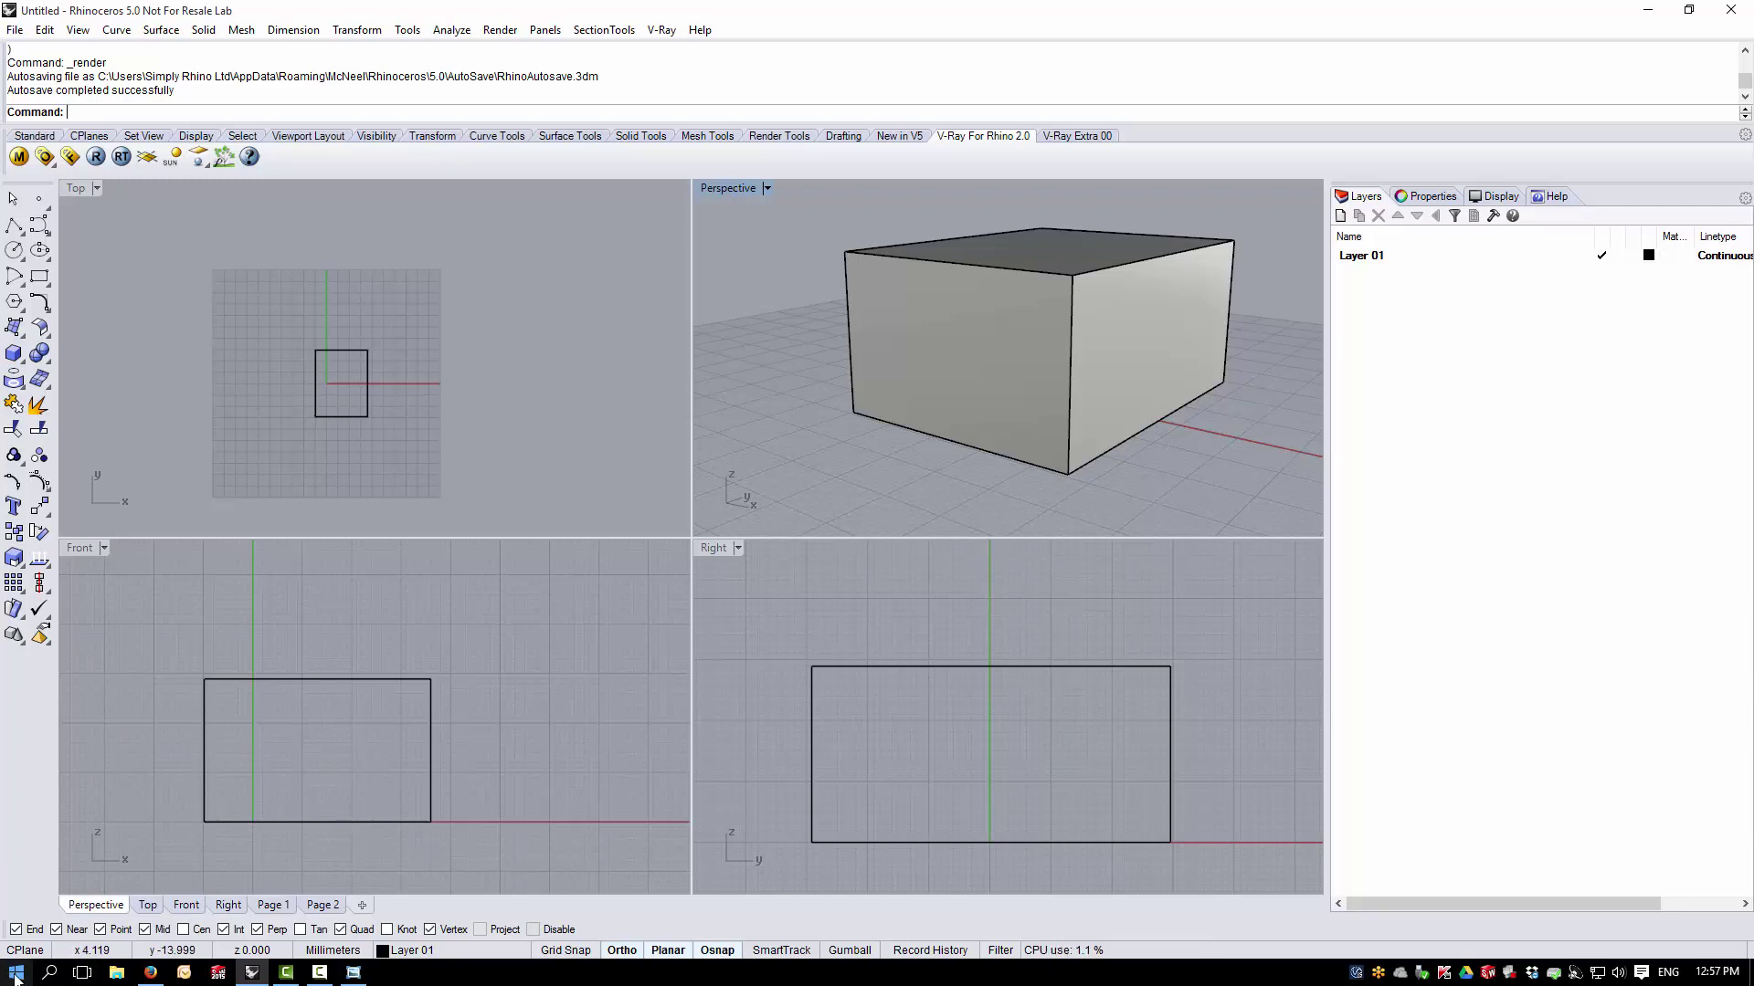
Open the V-Ray client license settings and check the server localhost on connection port 30304
click(15, 975)
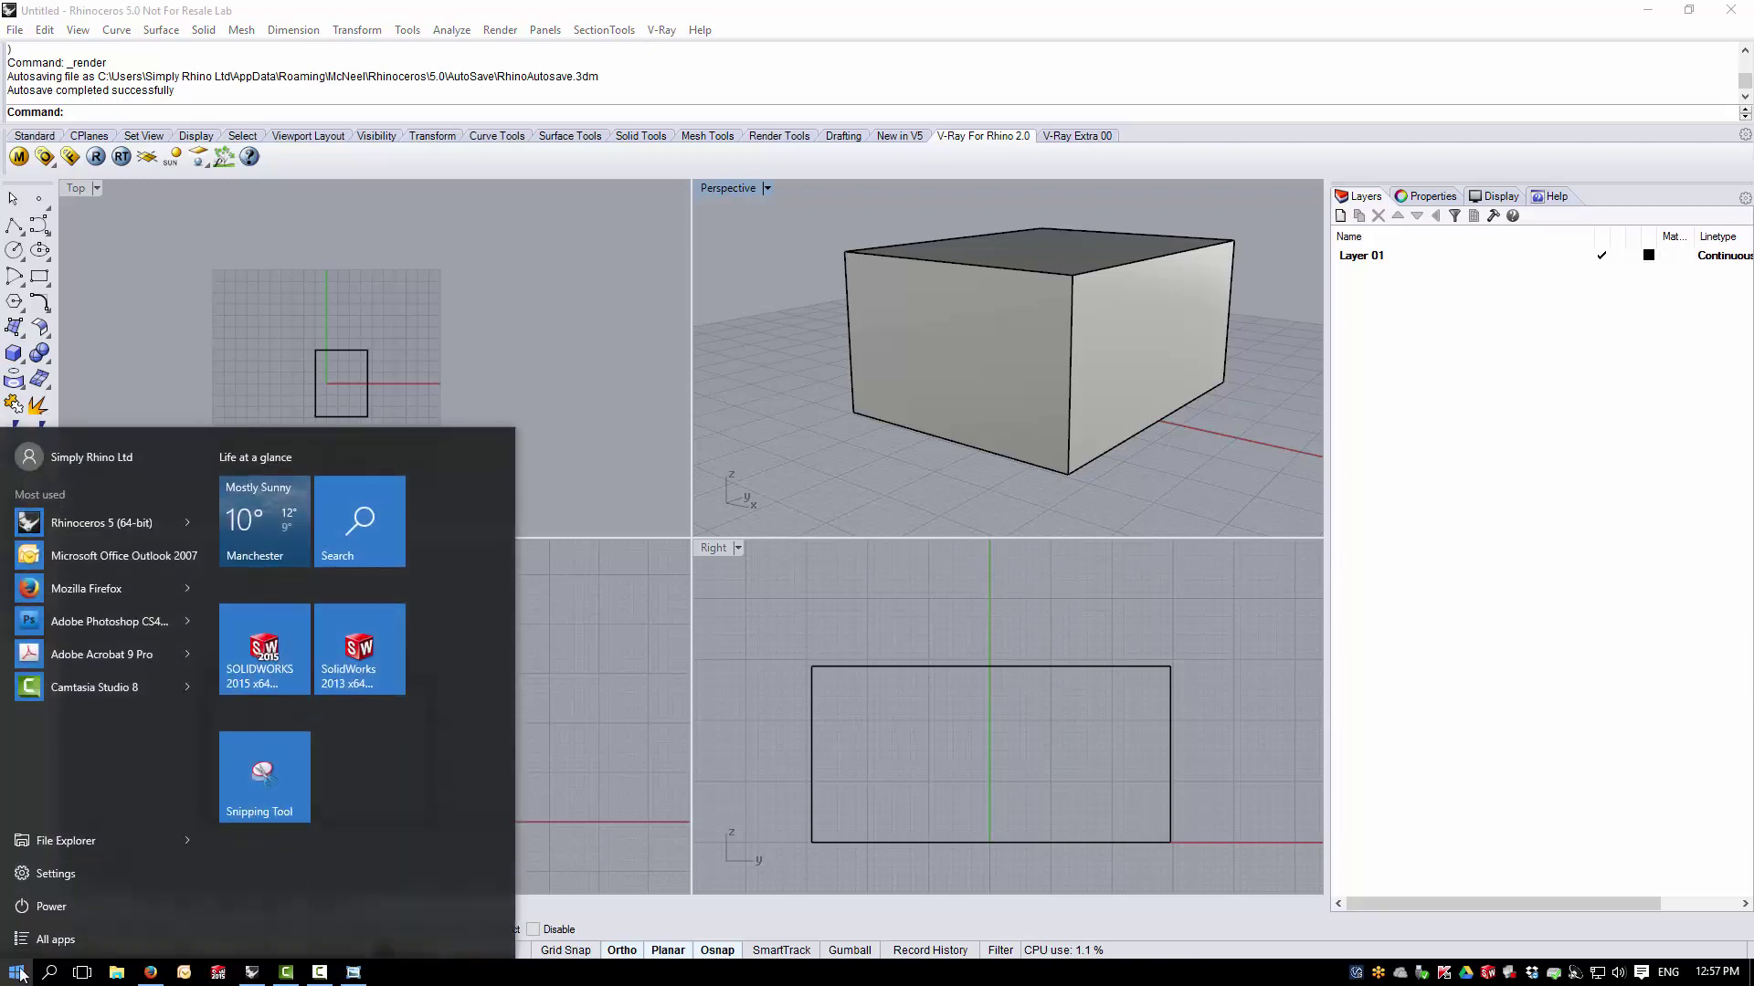
click(33, 940)
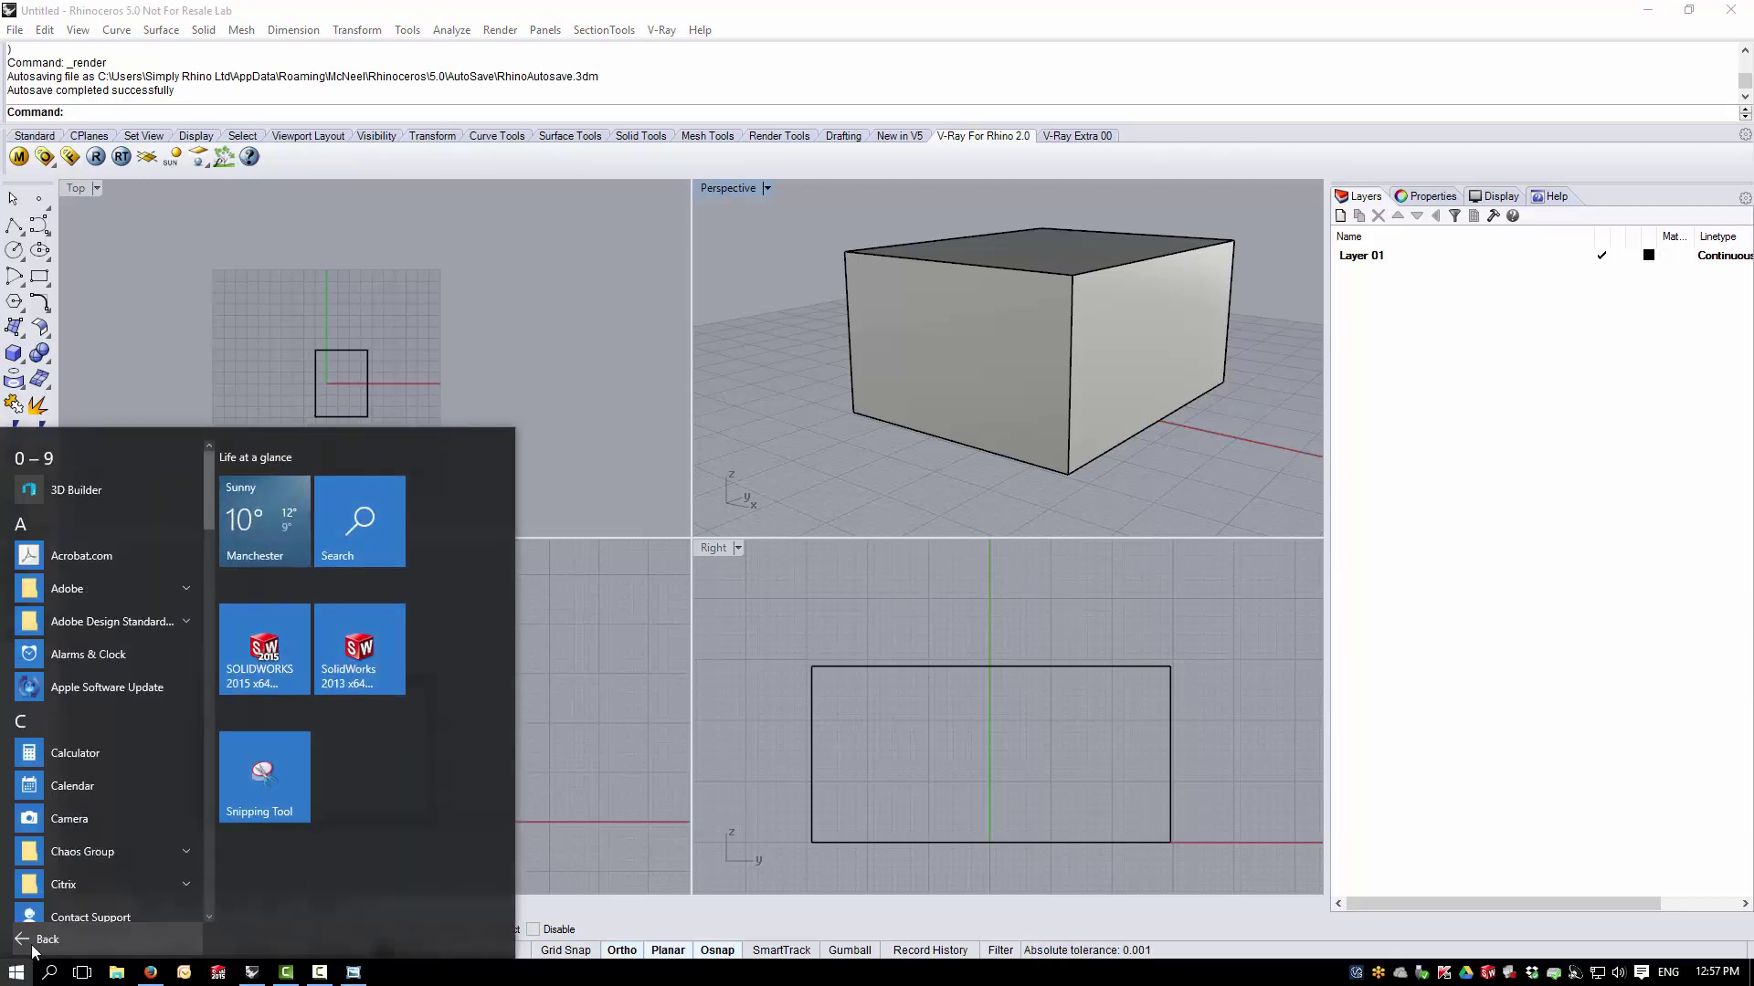
click(63, 852)
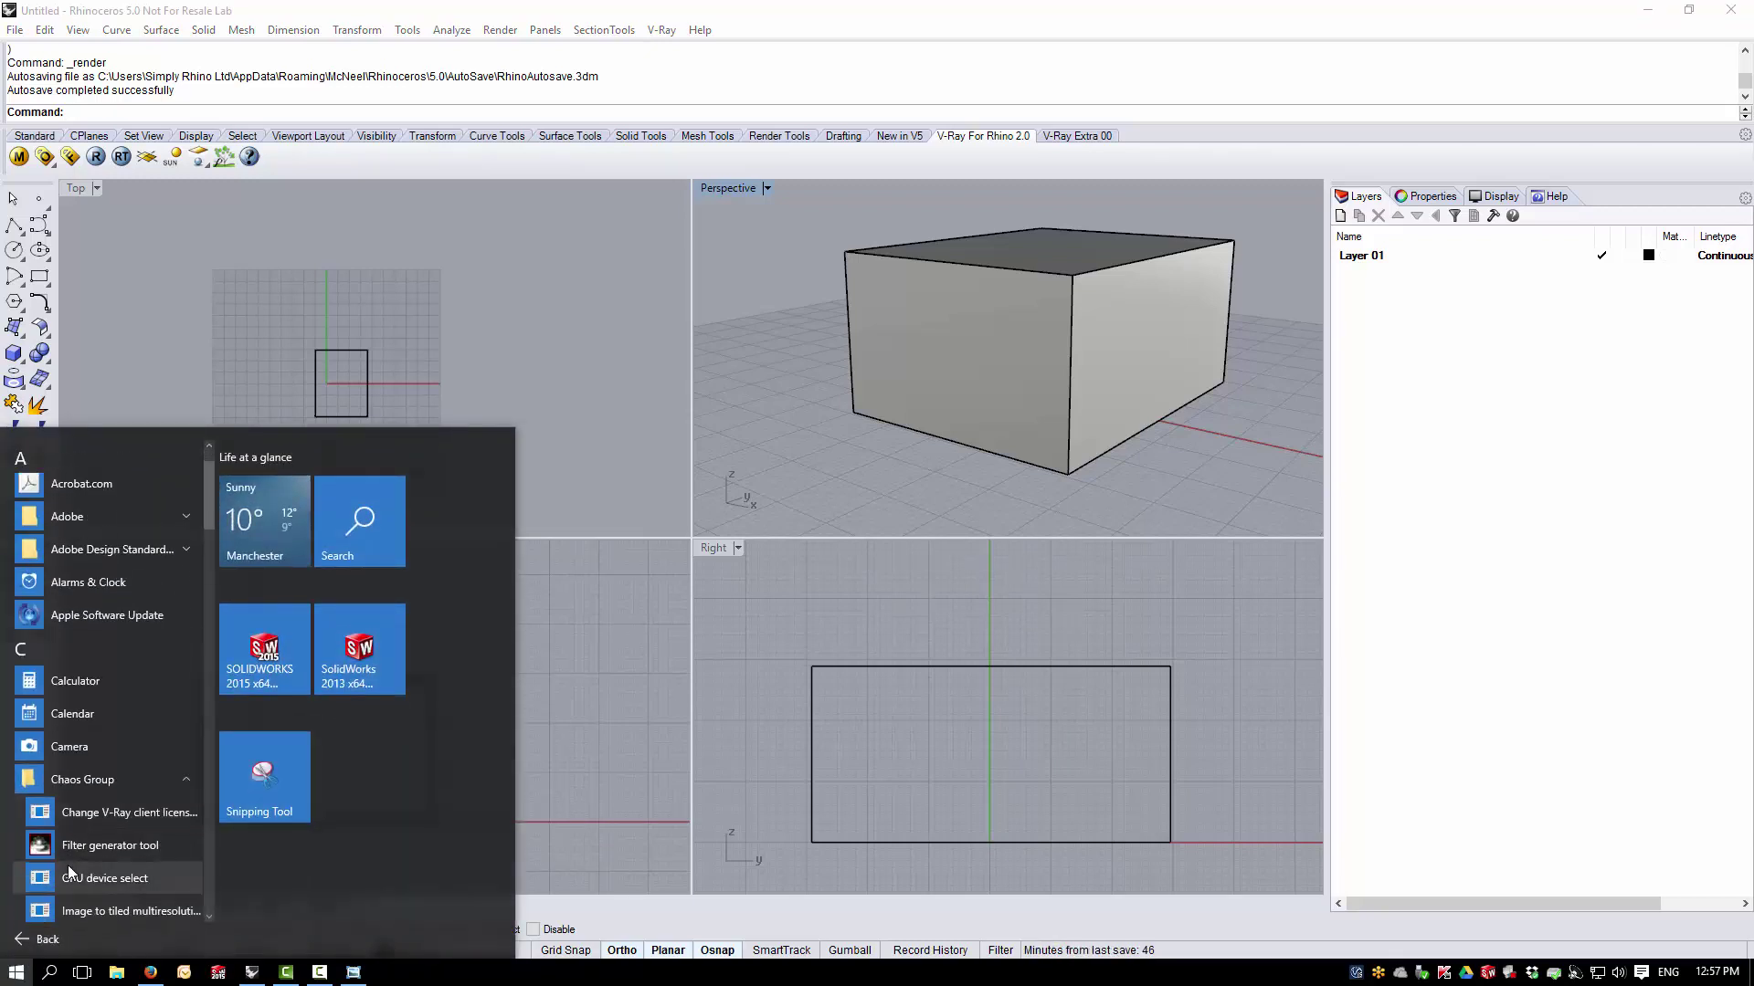
click(100, 813)
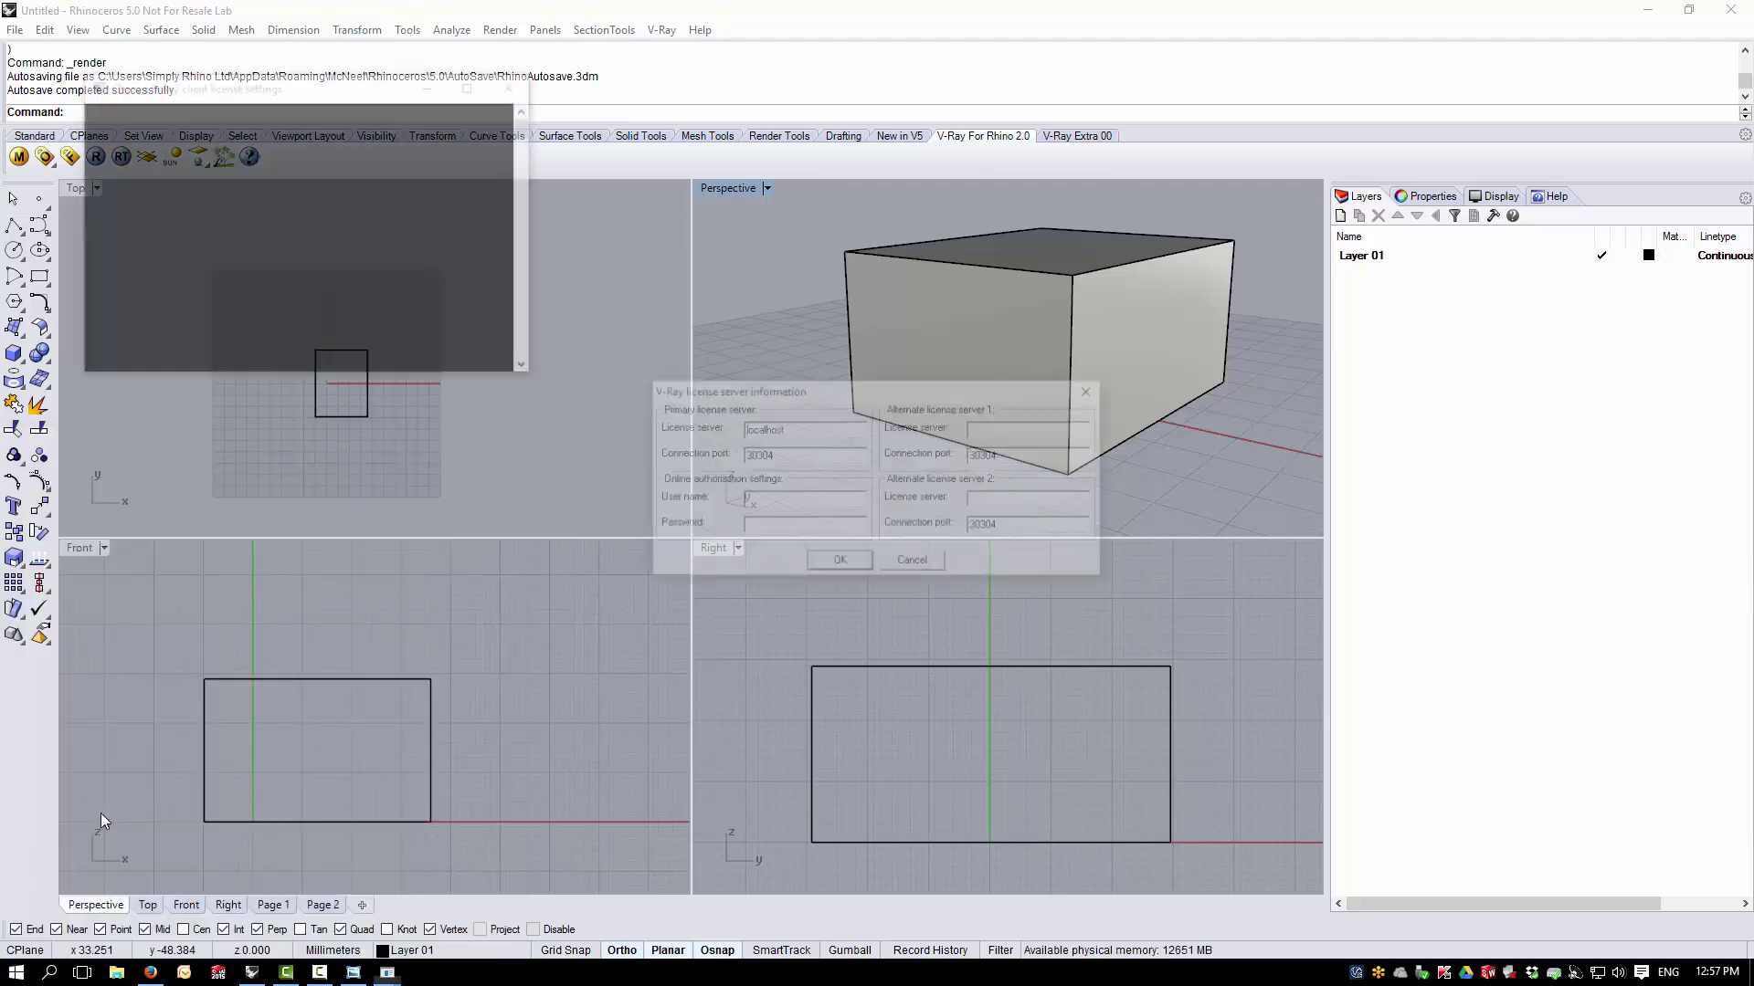
double_click(786, 428)
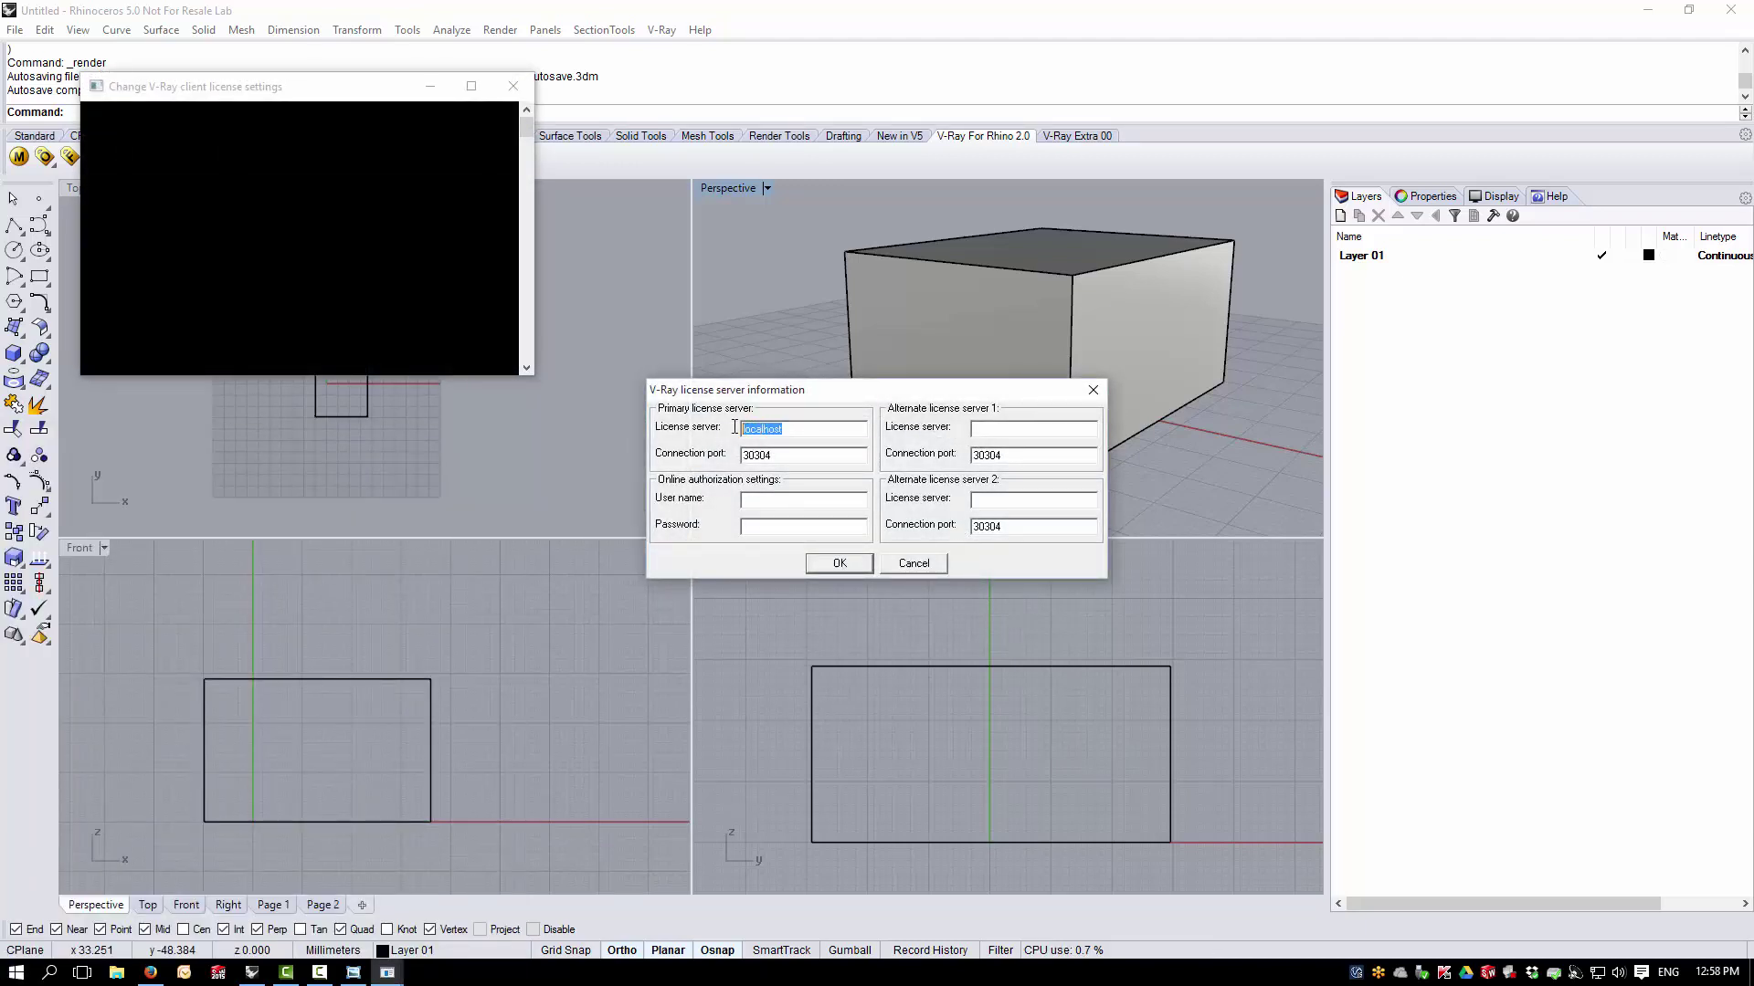
click(781, 454)
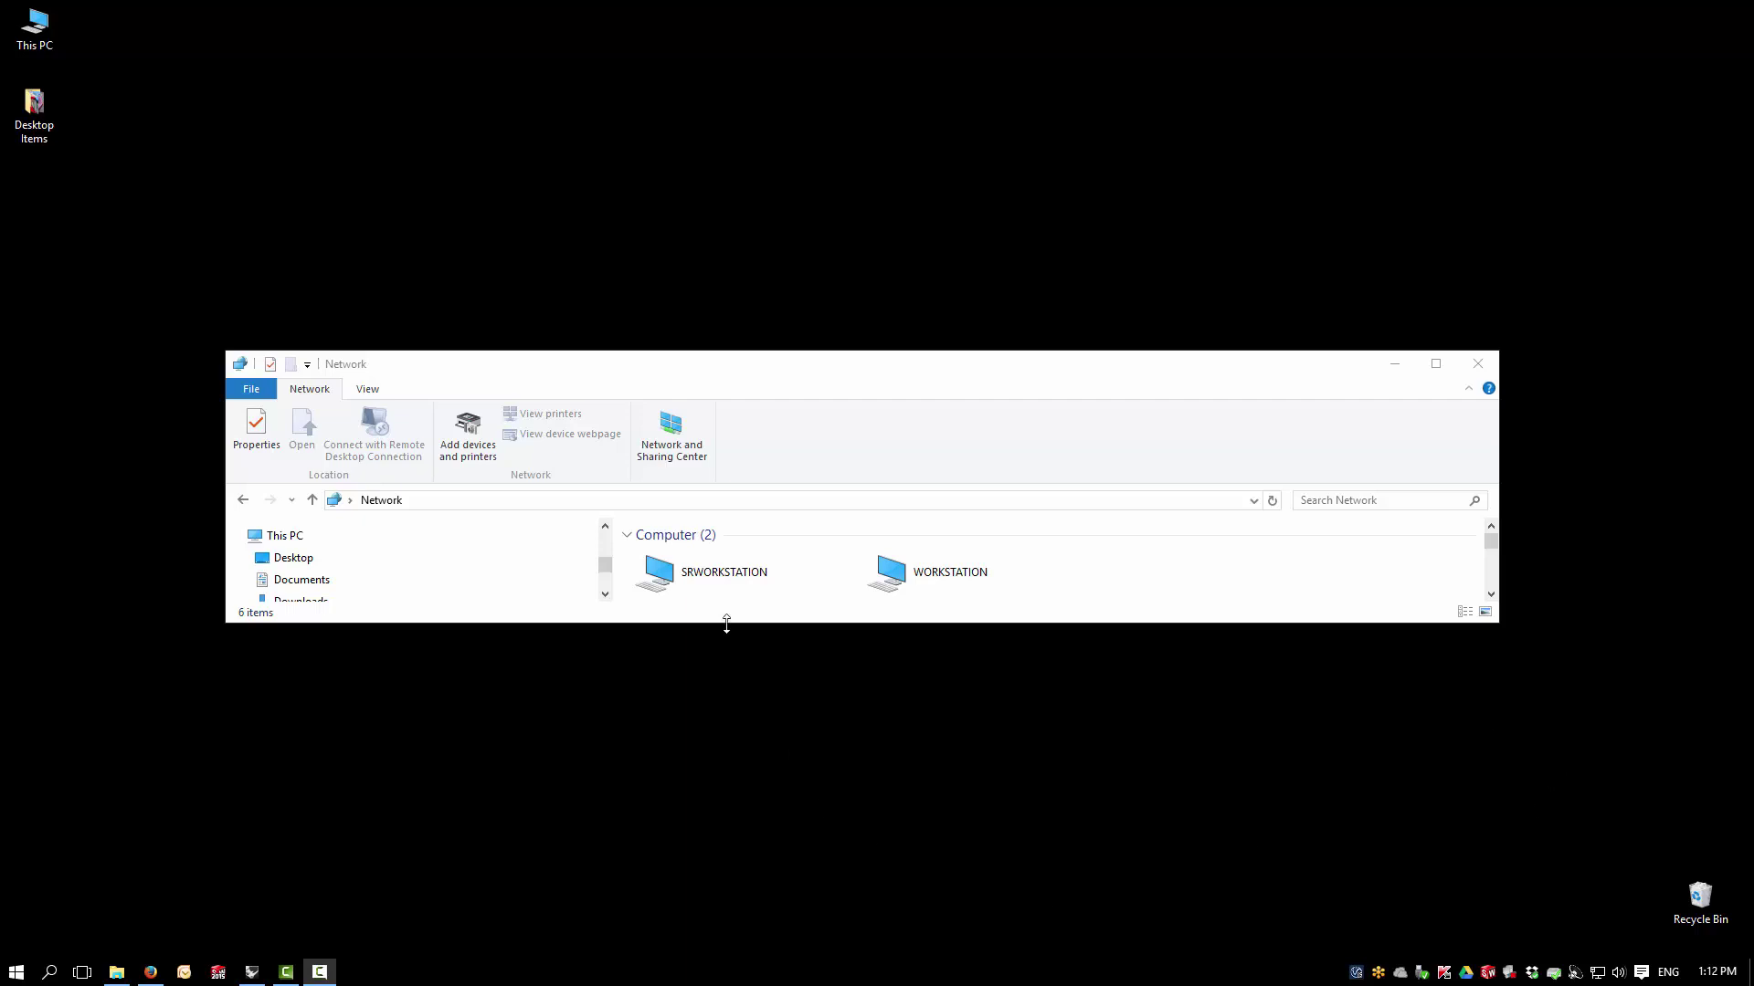
click(724, 582)
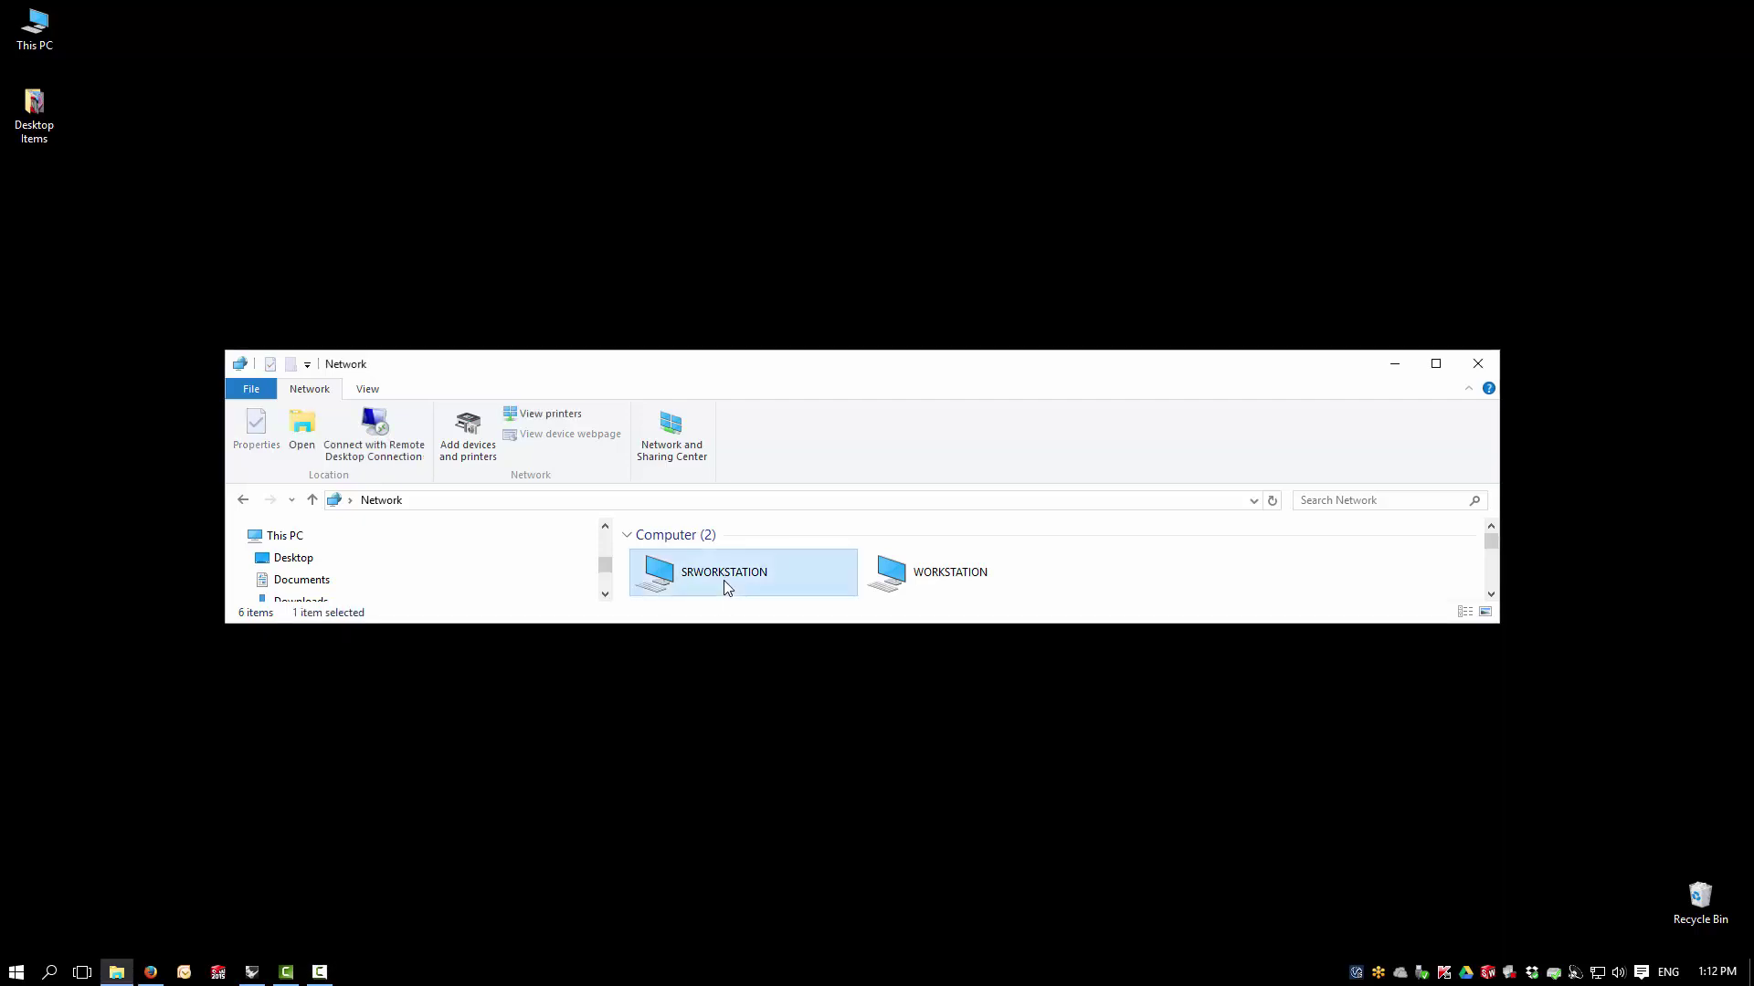
click(911, 582)
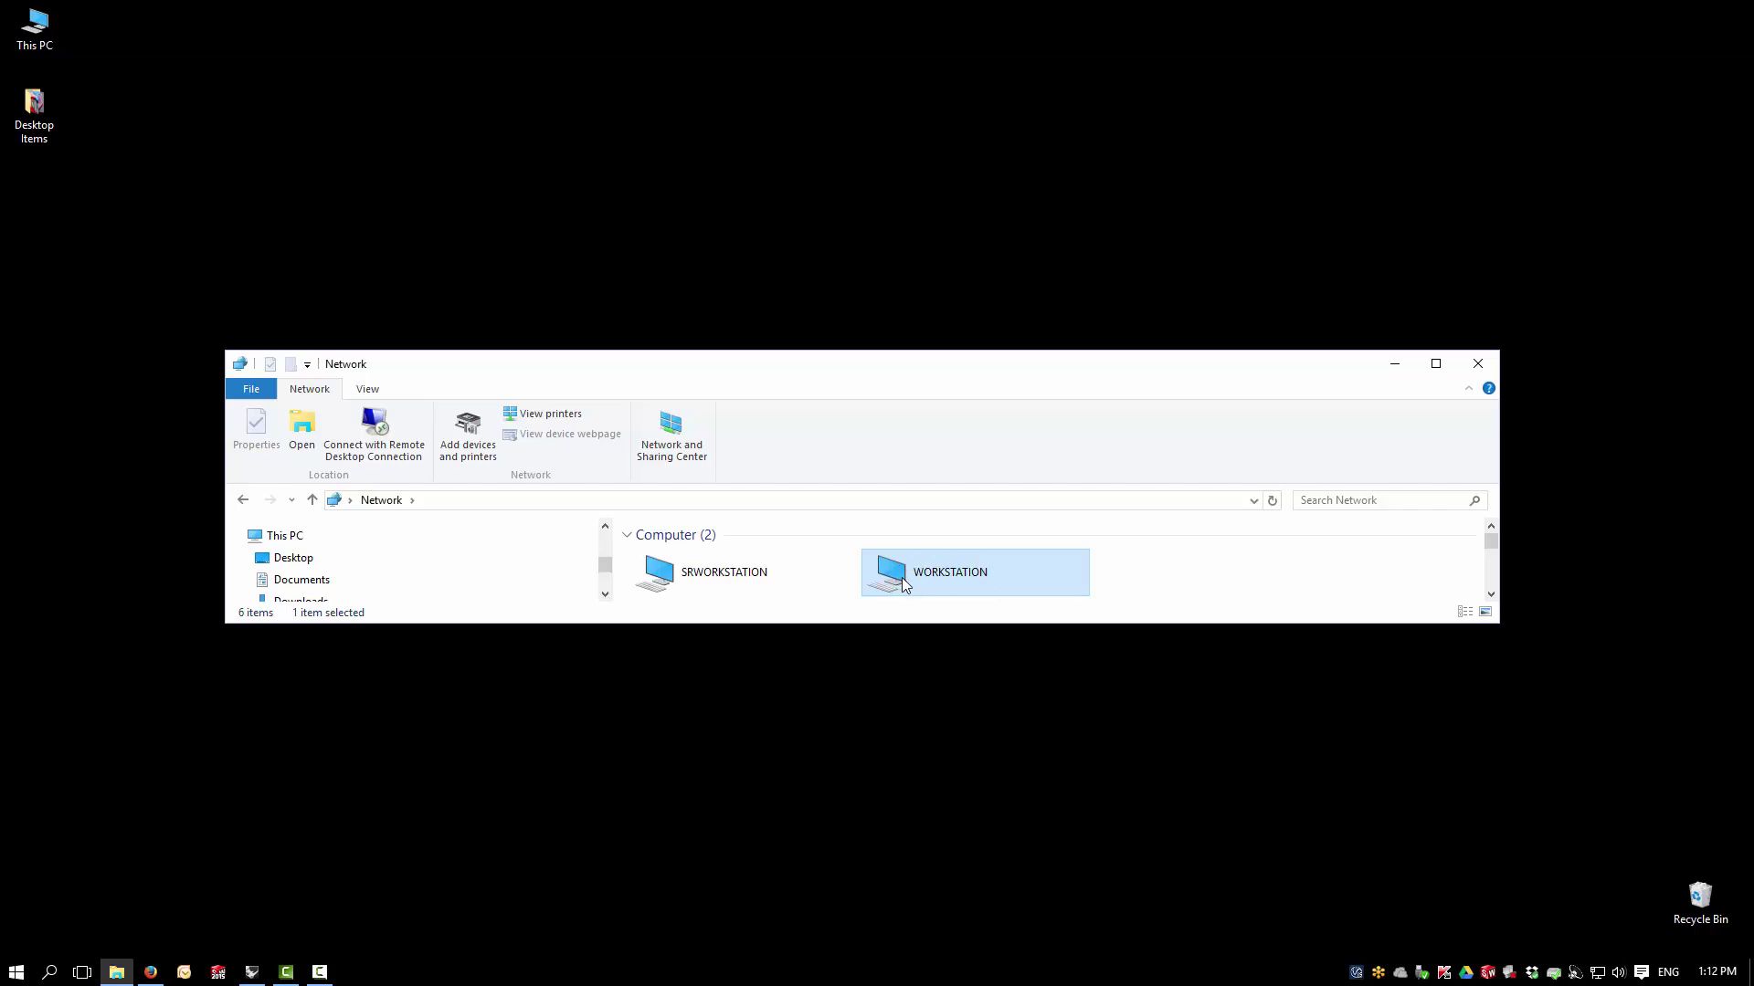
click(746, 582)
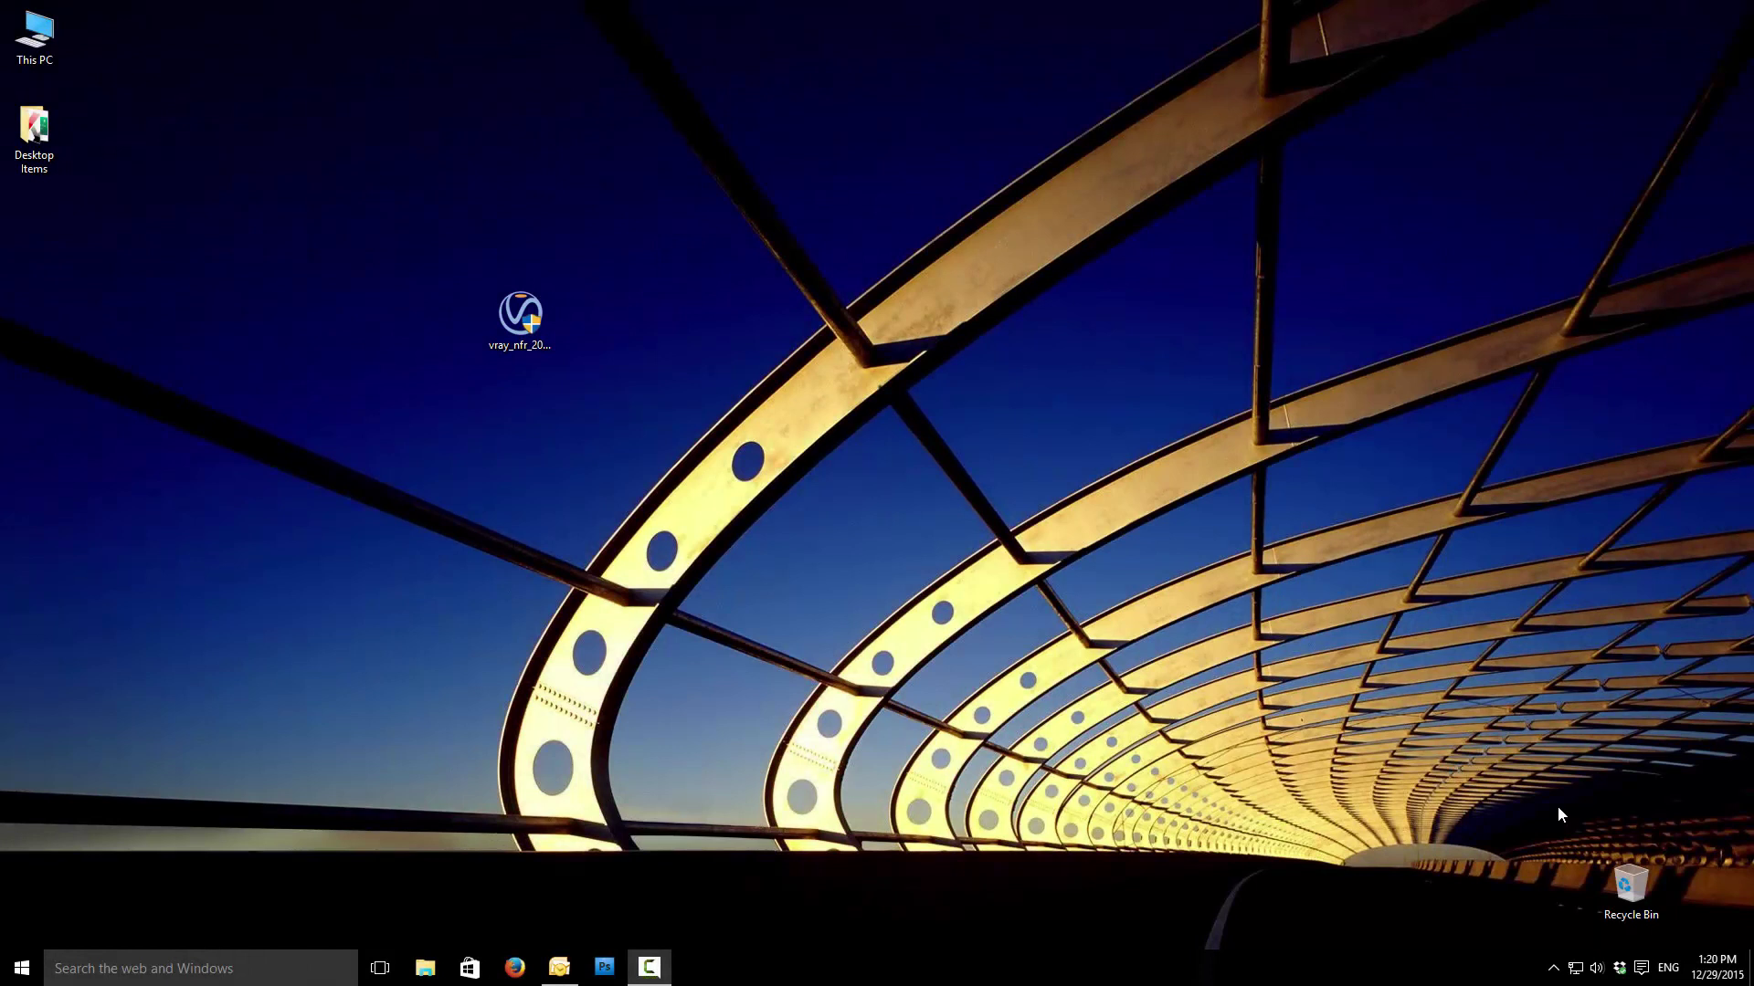
Run the vray_nfr installer and accept the V-Ray license agreement
click(514, 330)
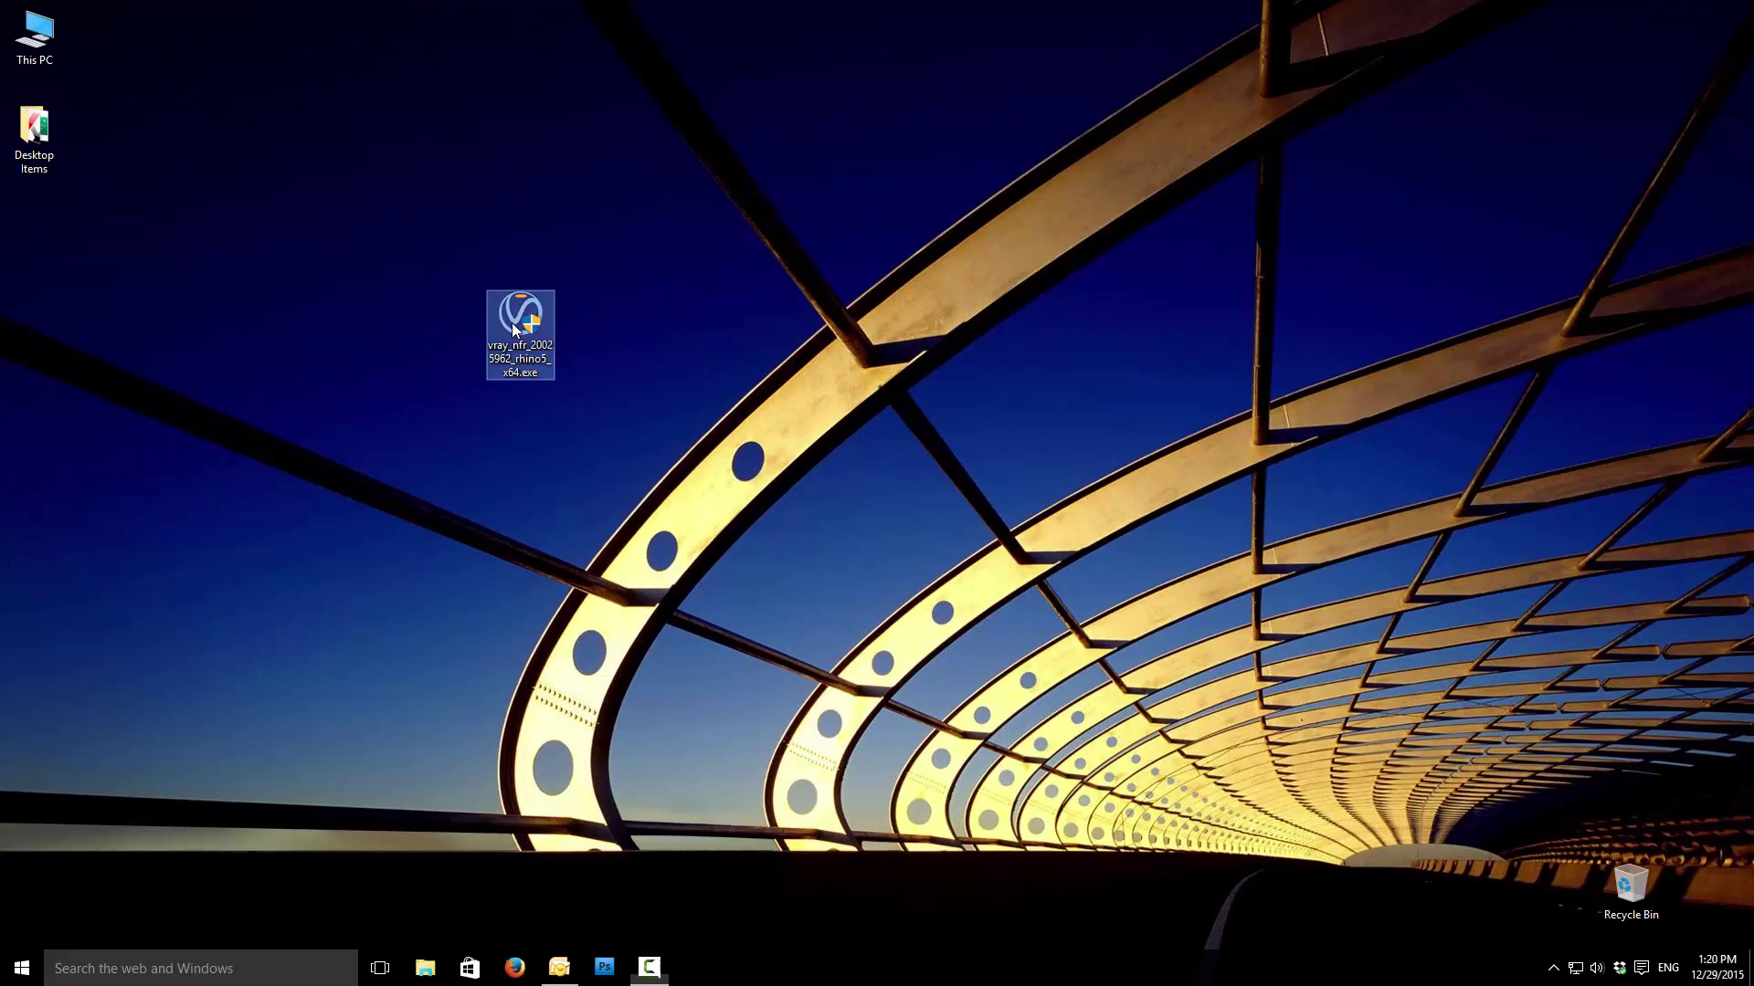
double_click(514, 330)
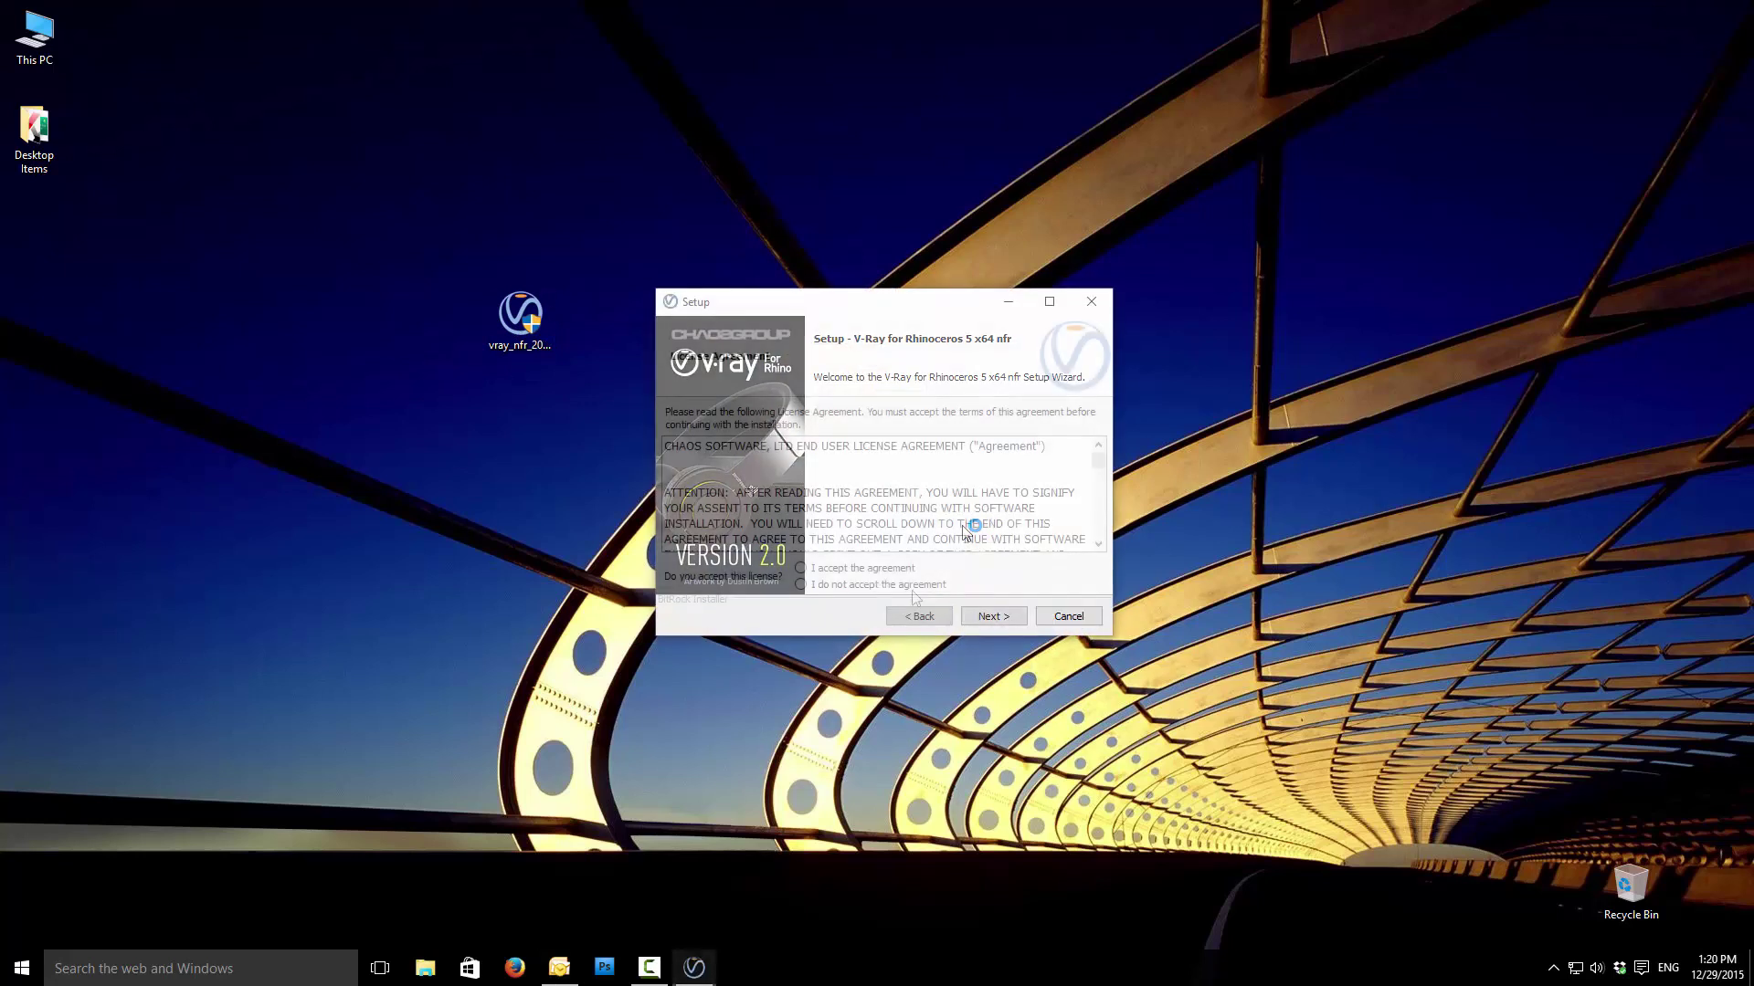
click(993, 616)
click(1003, 620)
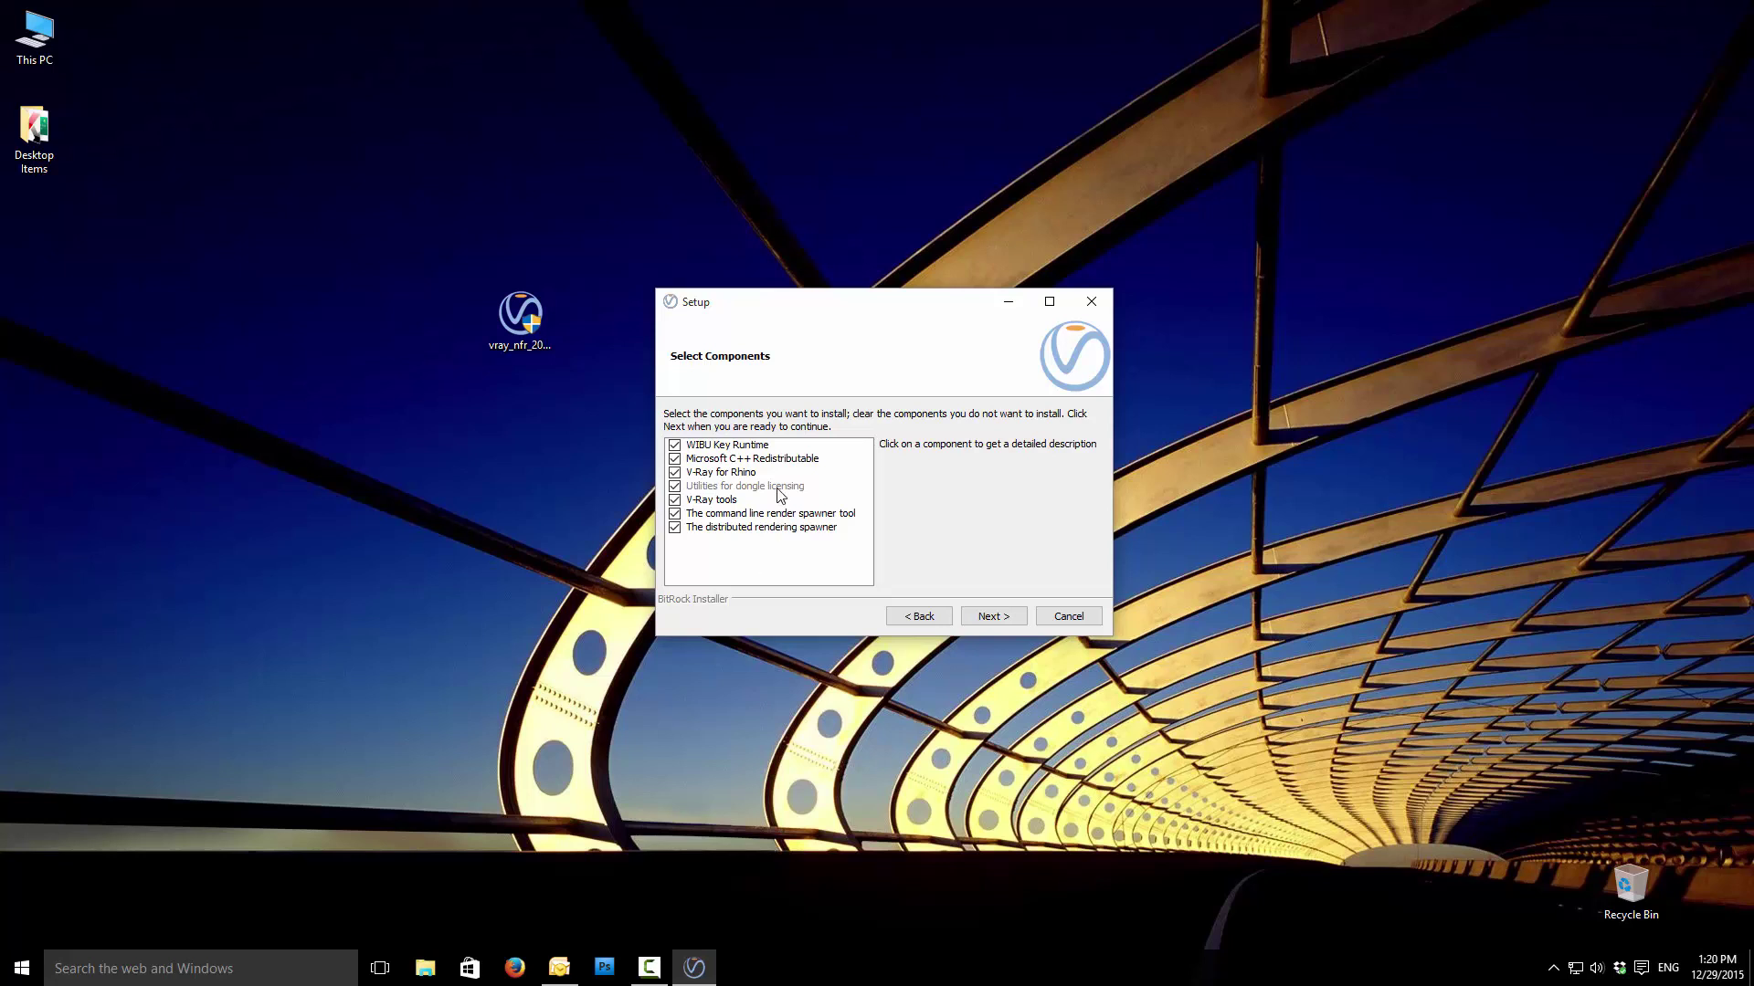
Untick every component except WIBU Key Runtime and start the installation
click(675, 459)
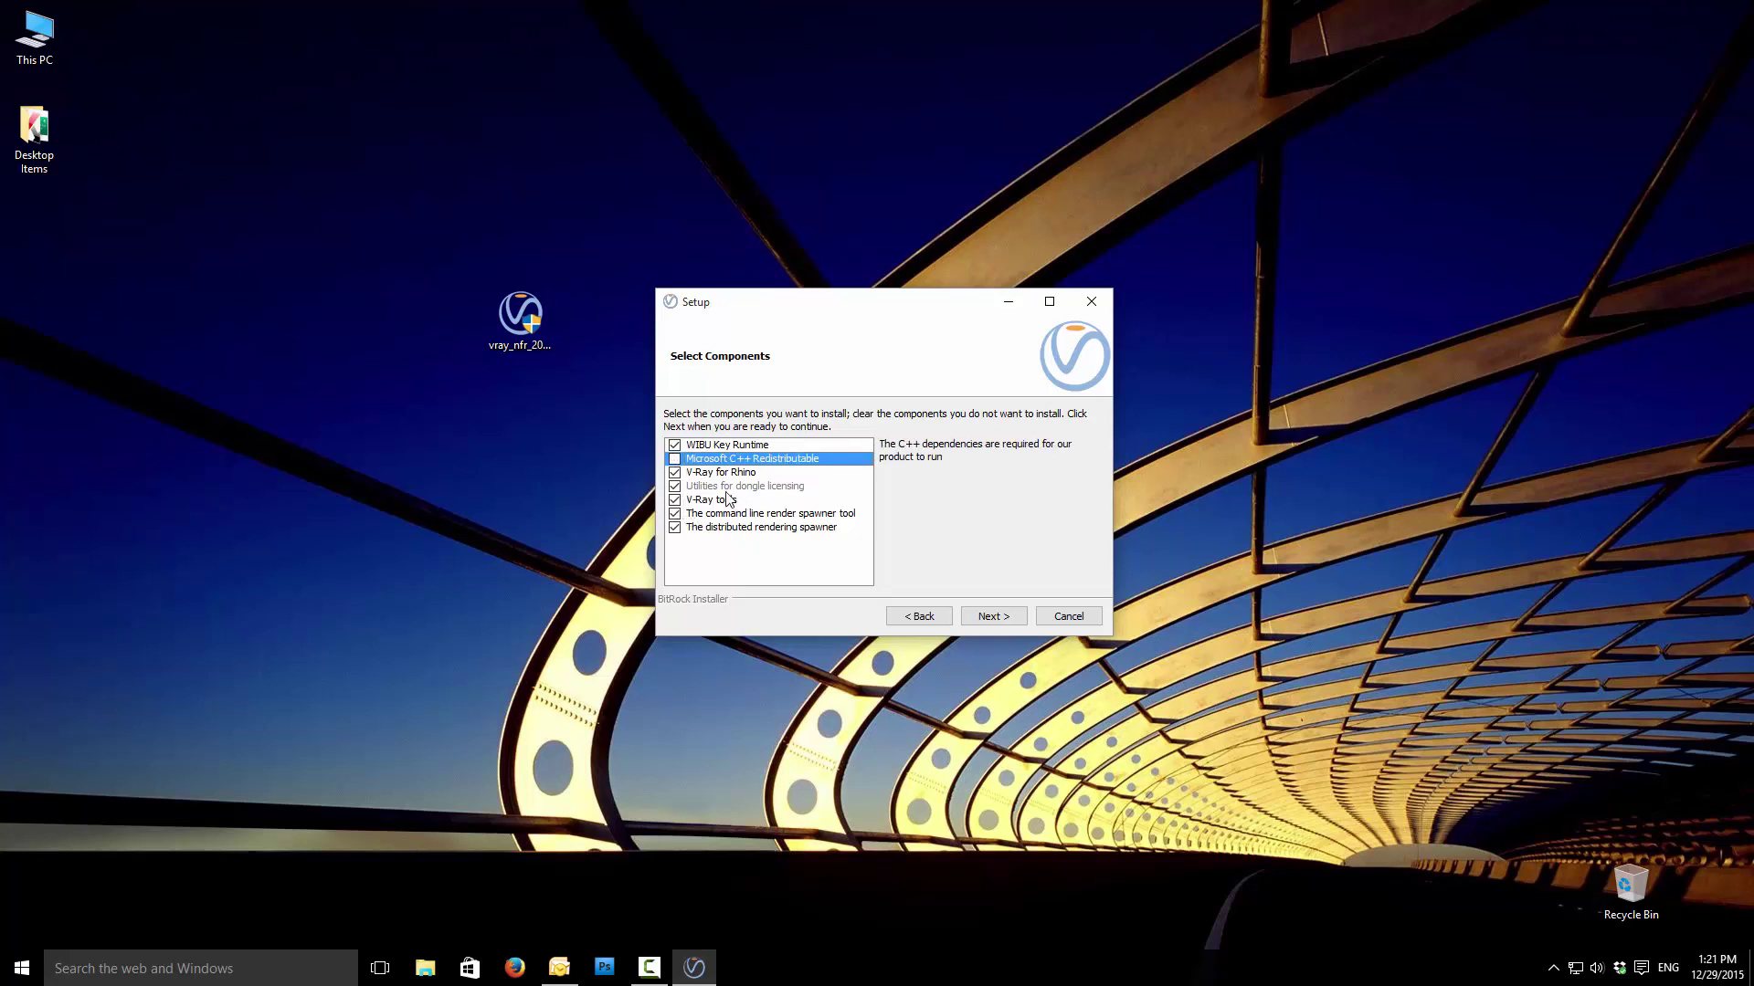
click(675, 473)
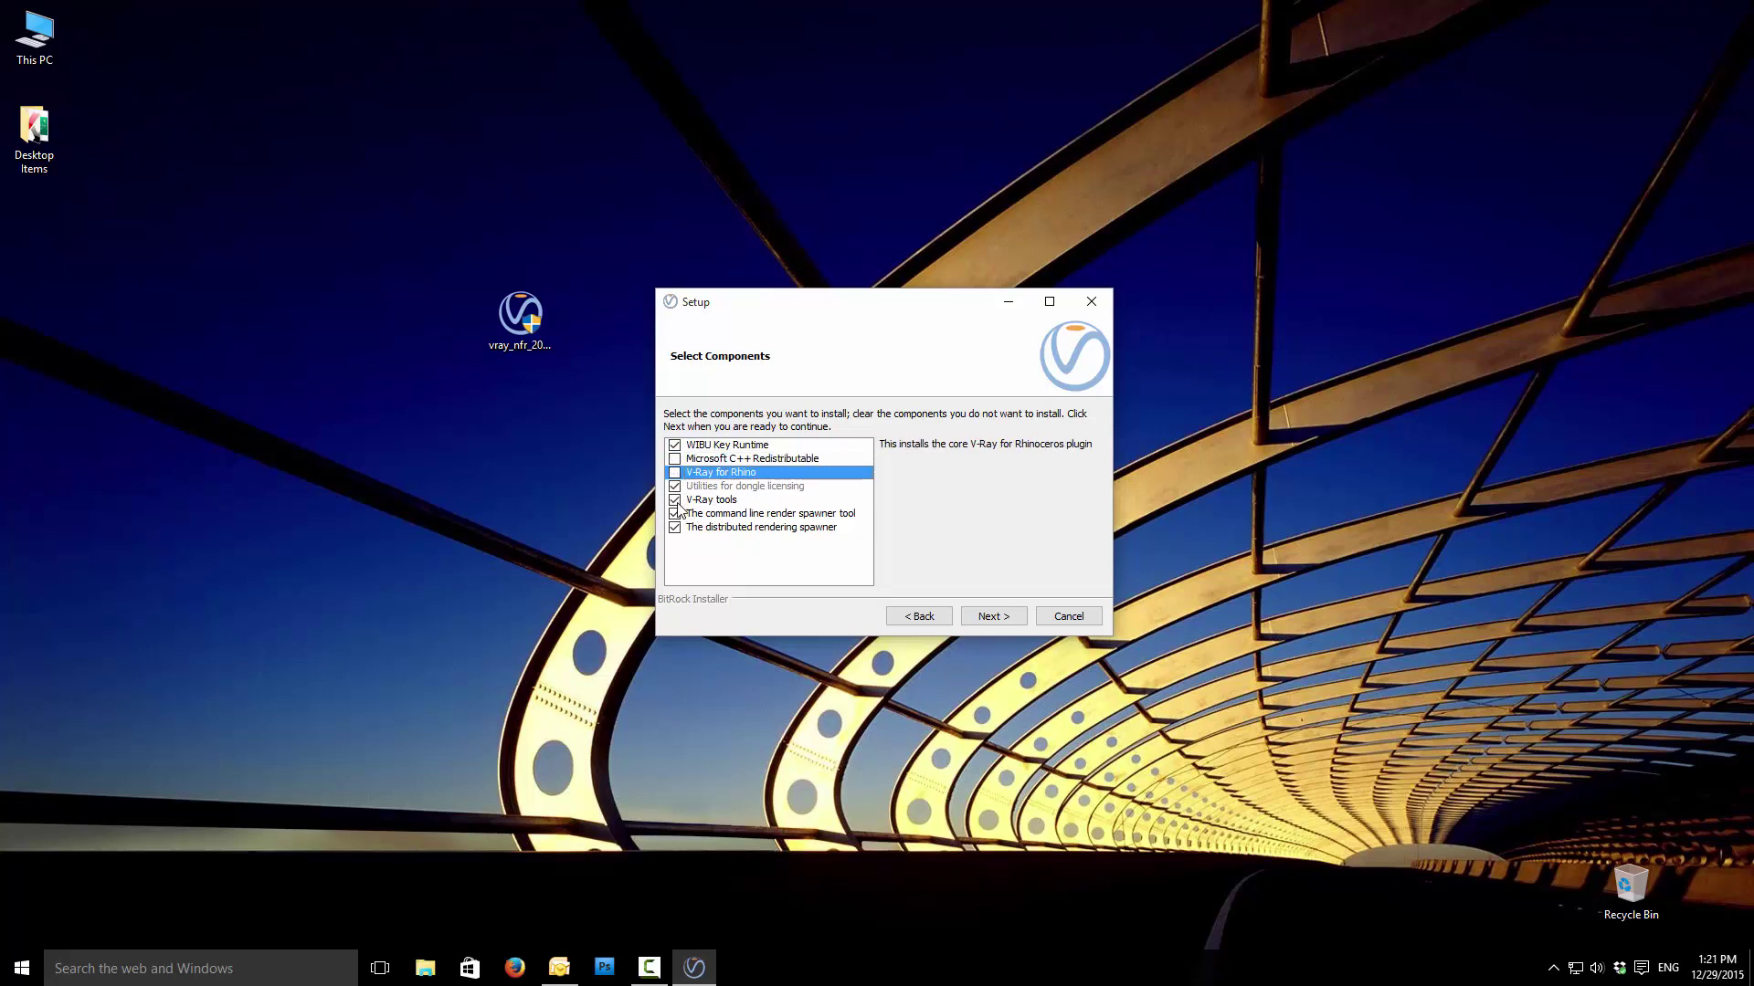
click(676, 500)
click(675, 515)
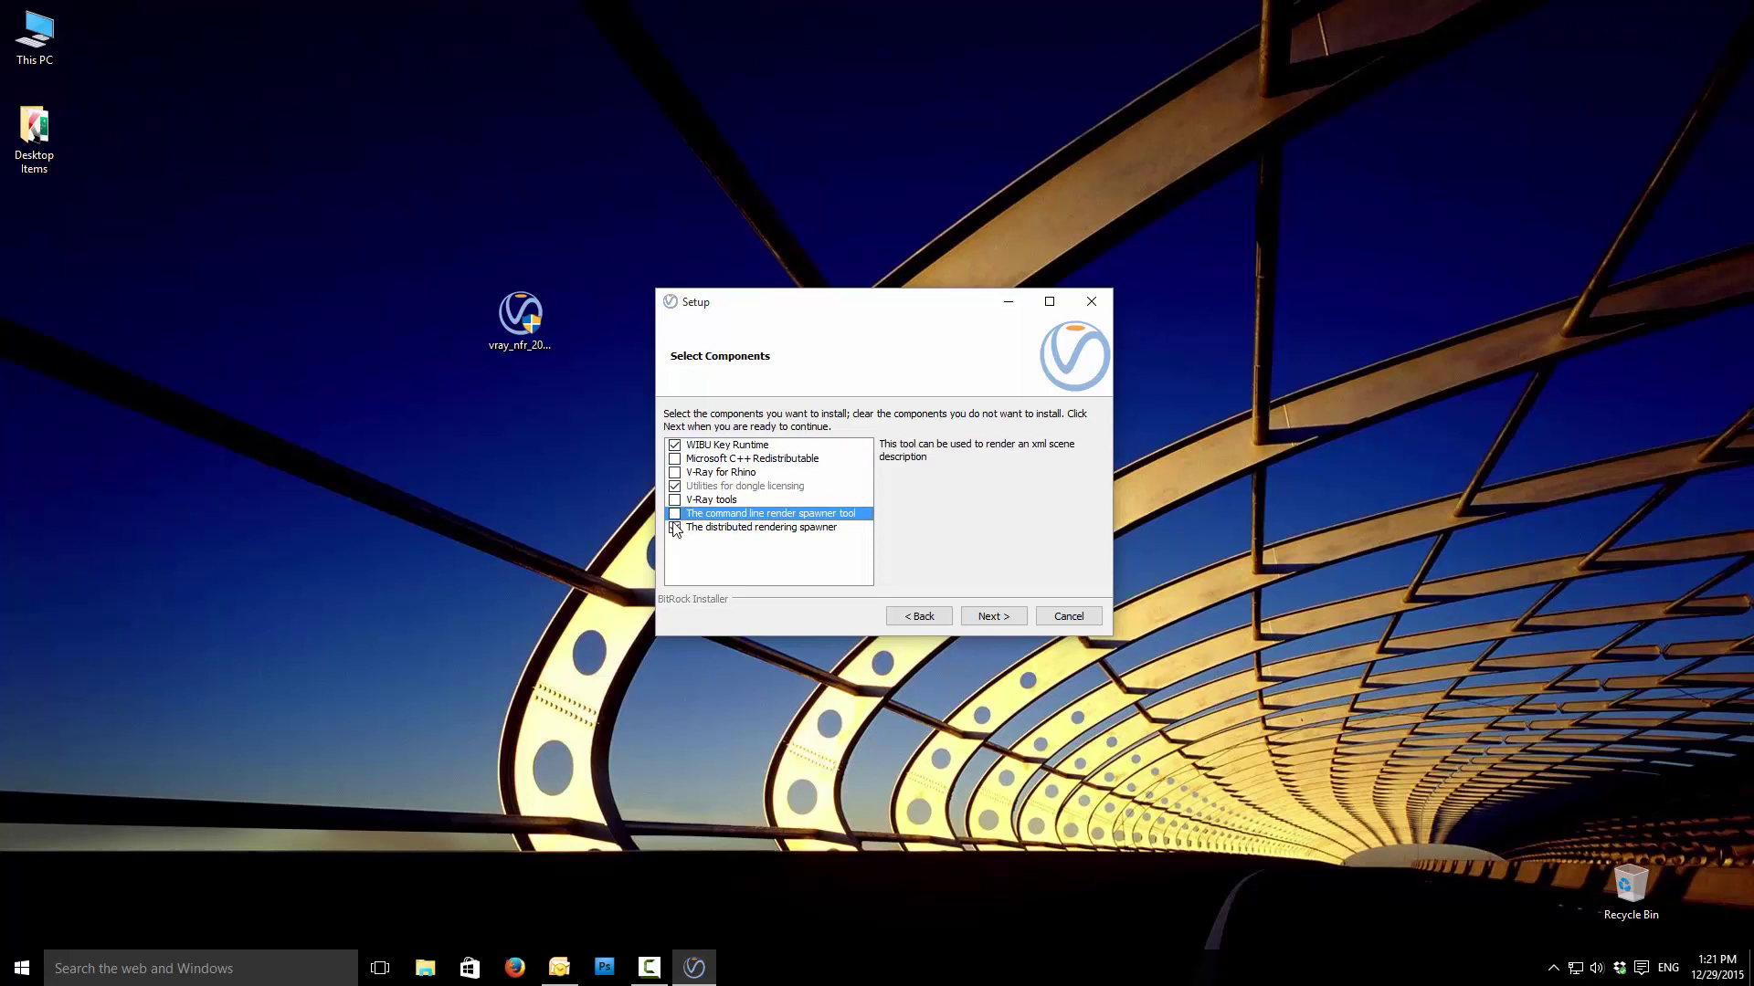
click(676, 528)
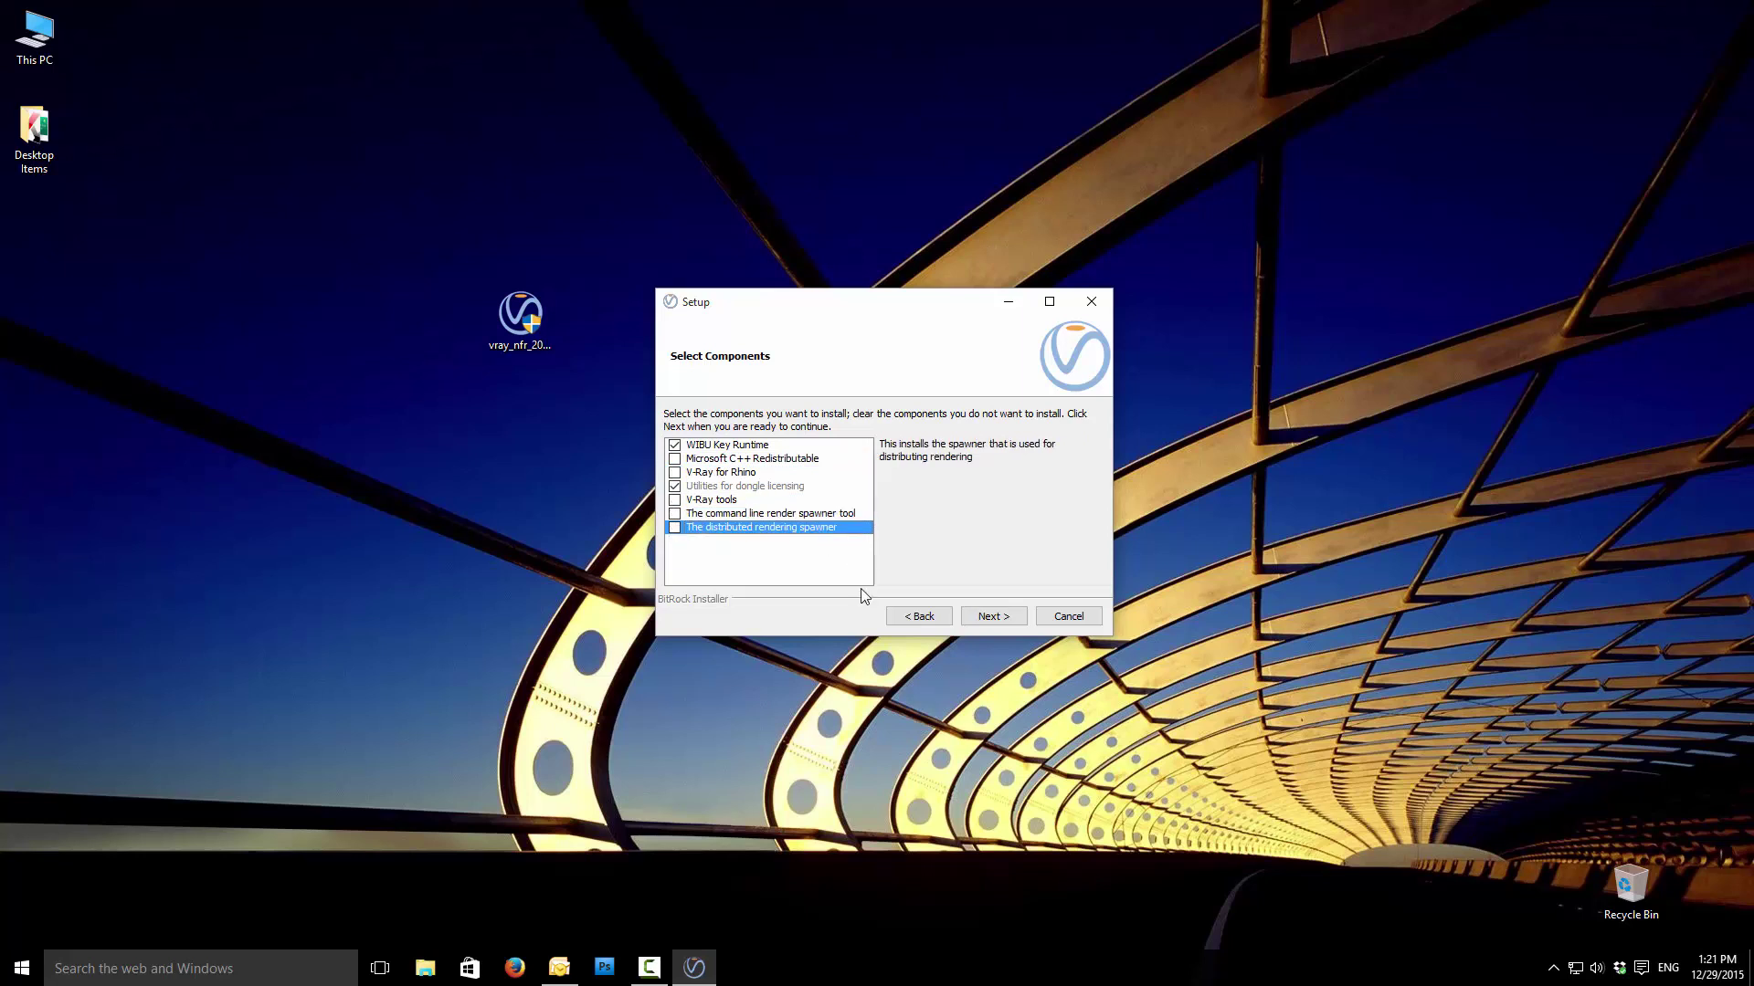
click(996, 615)
click(1005, 617)
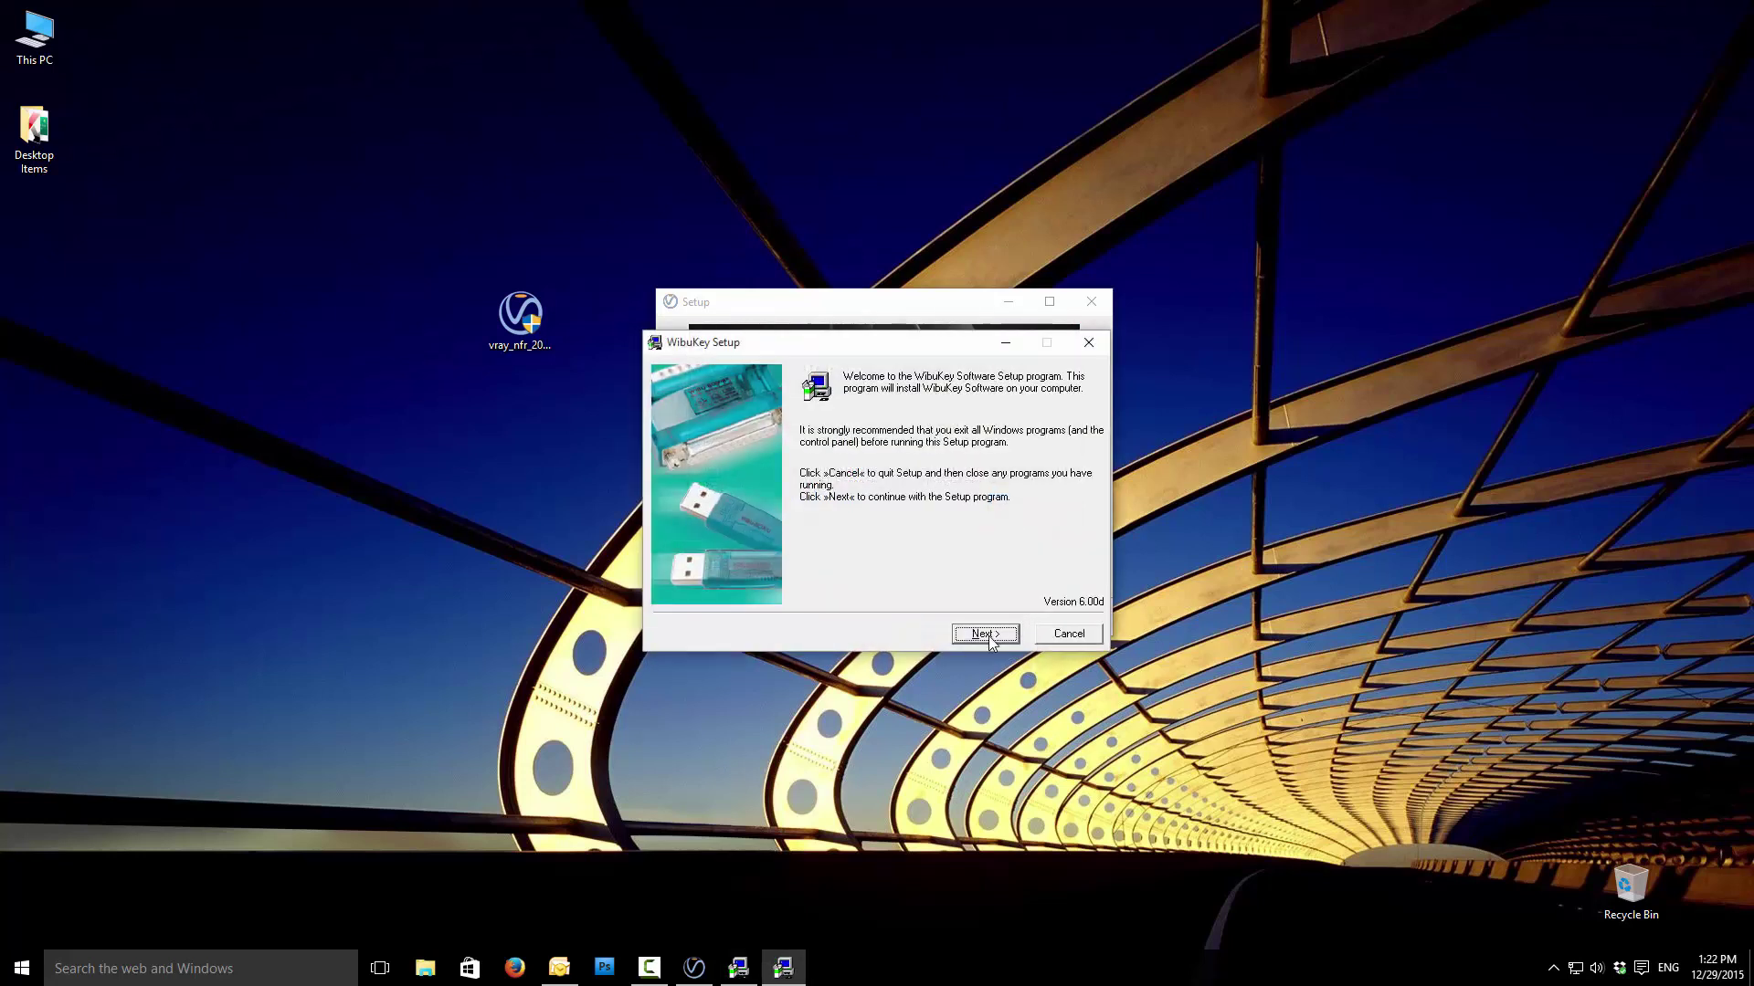
Install the WibuKey driver in English without viewing the readme, then finish the V-Ray setup
click(984, 634)
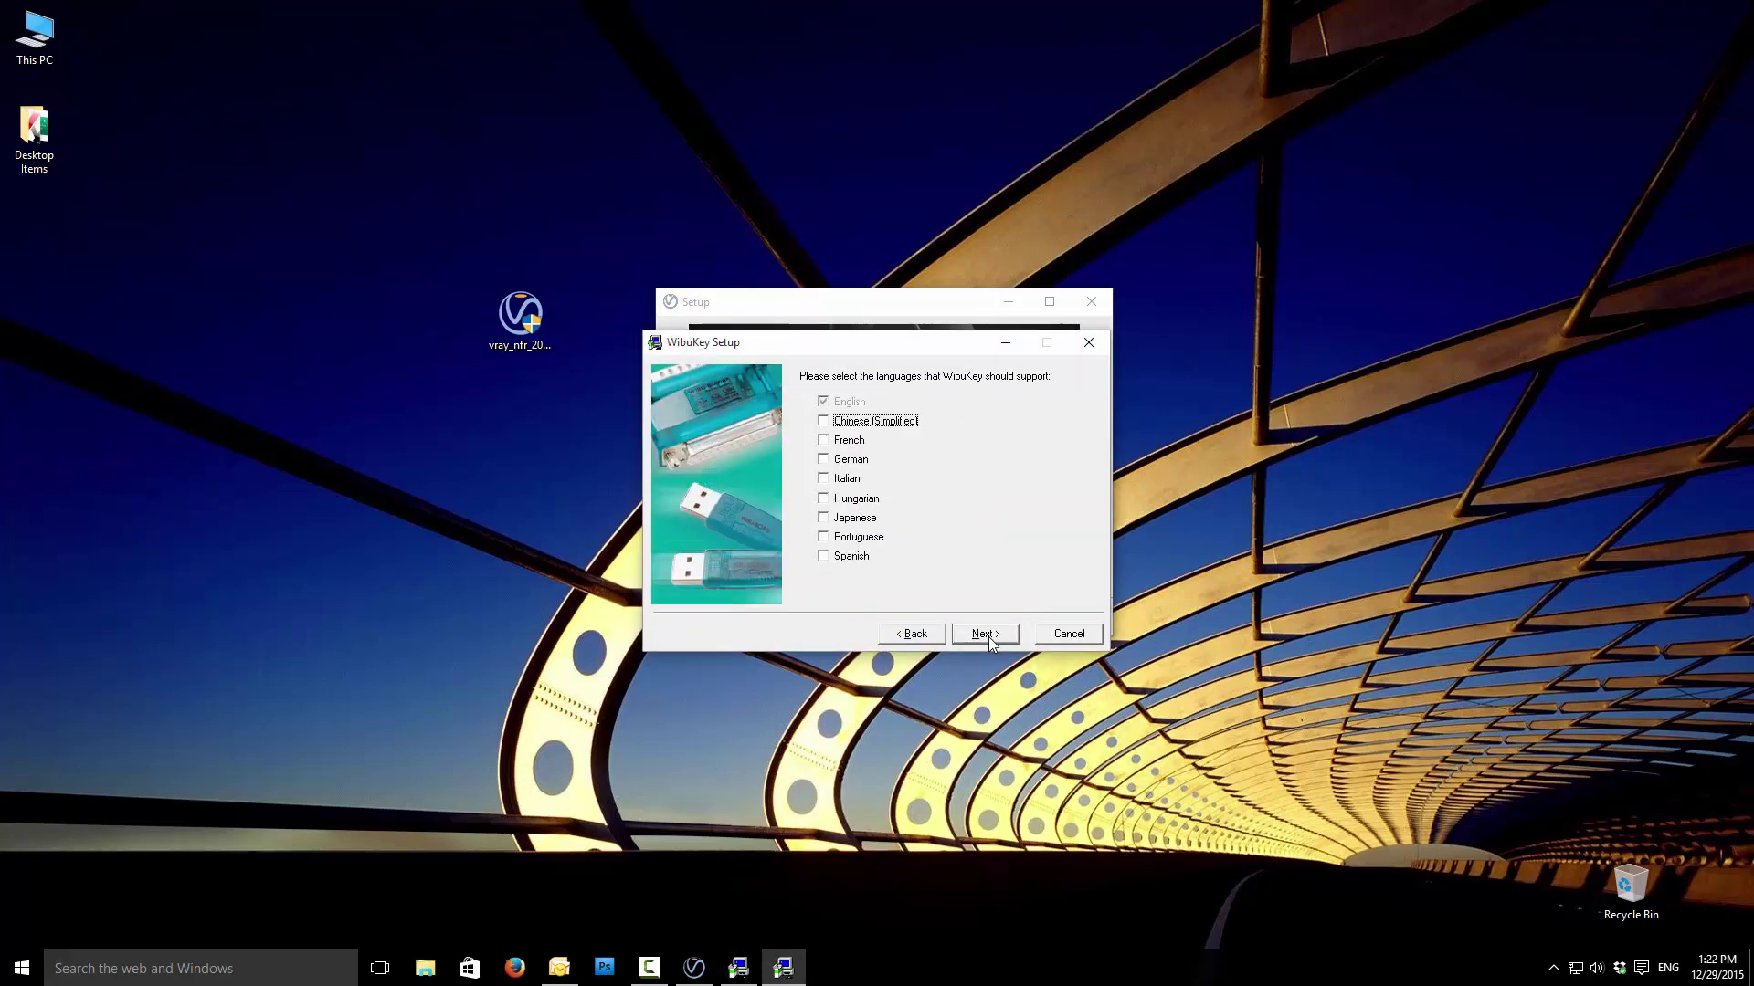
click(989, 636)
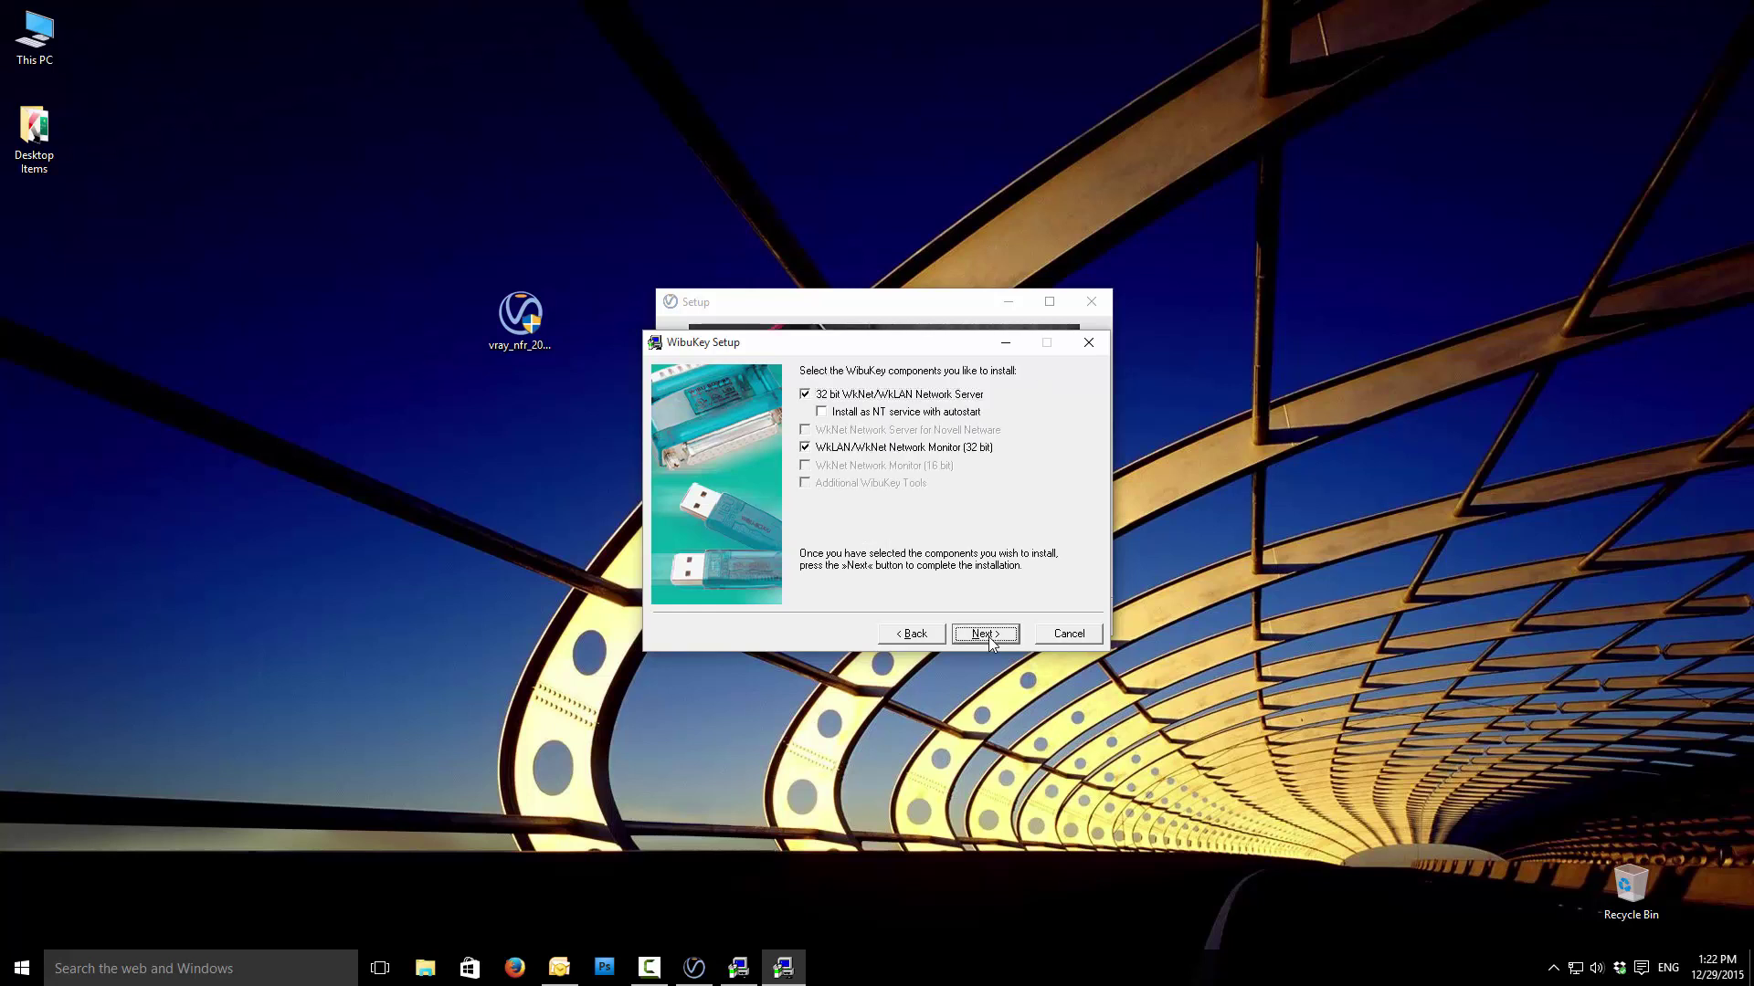
click(989, 635)
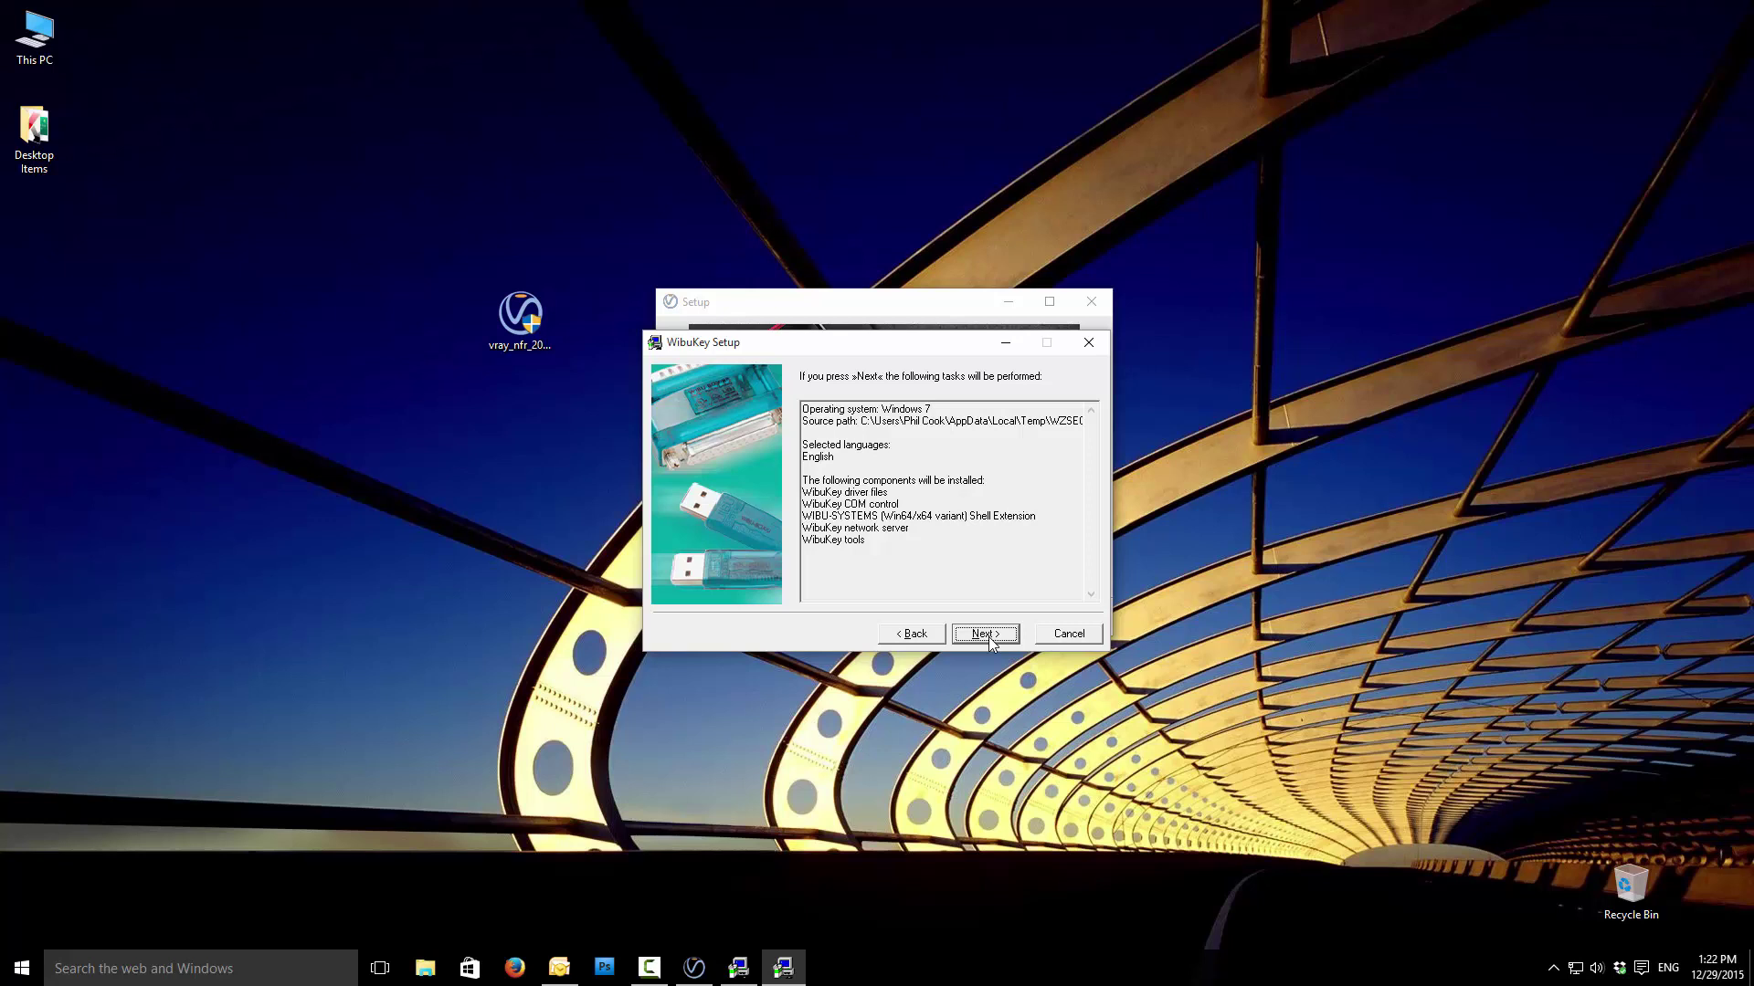
click(988, 636)
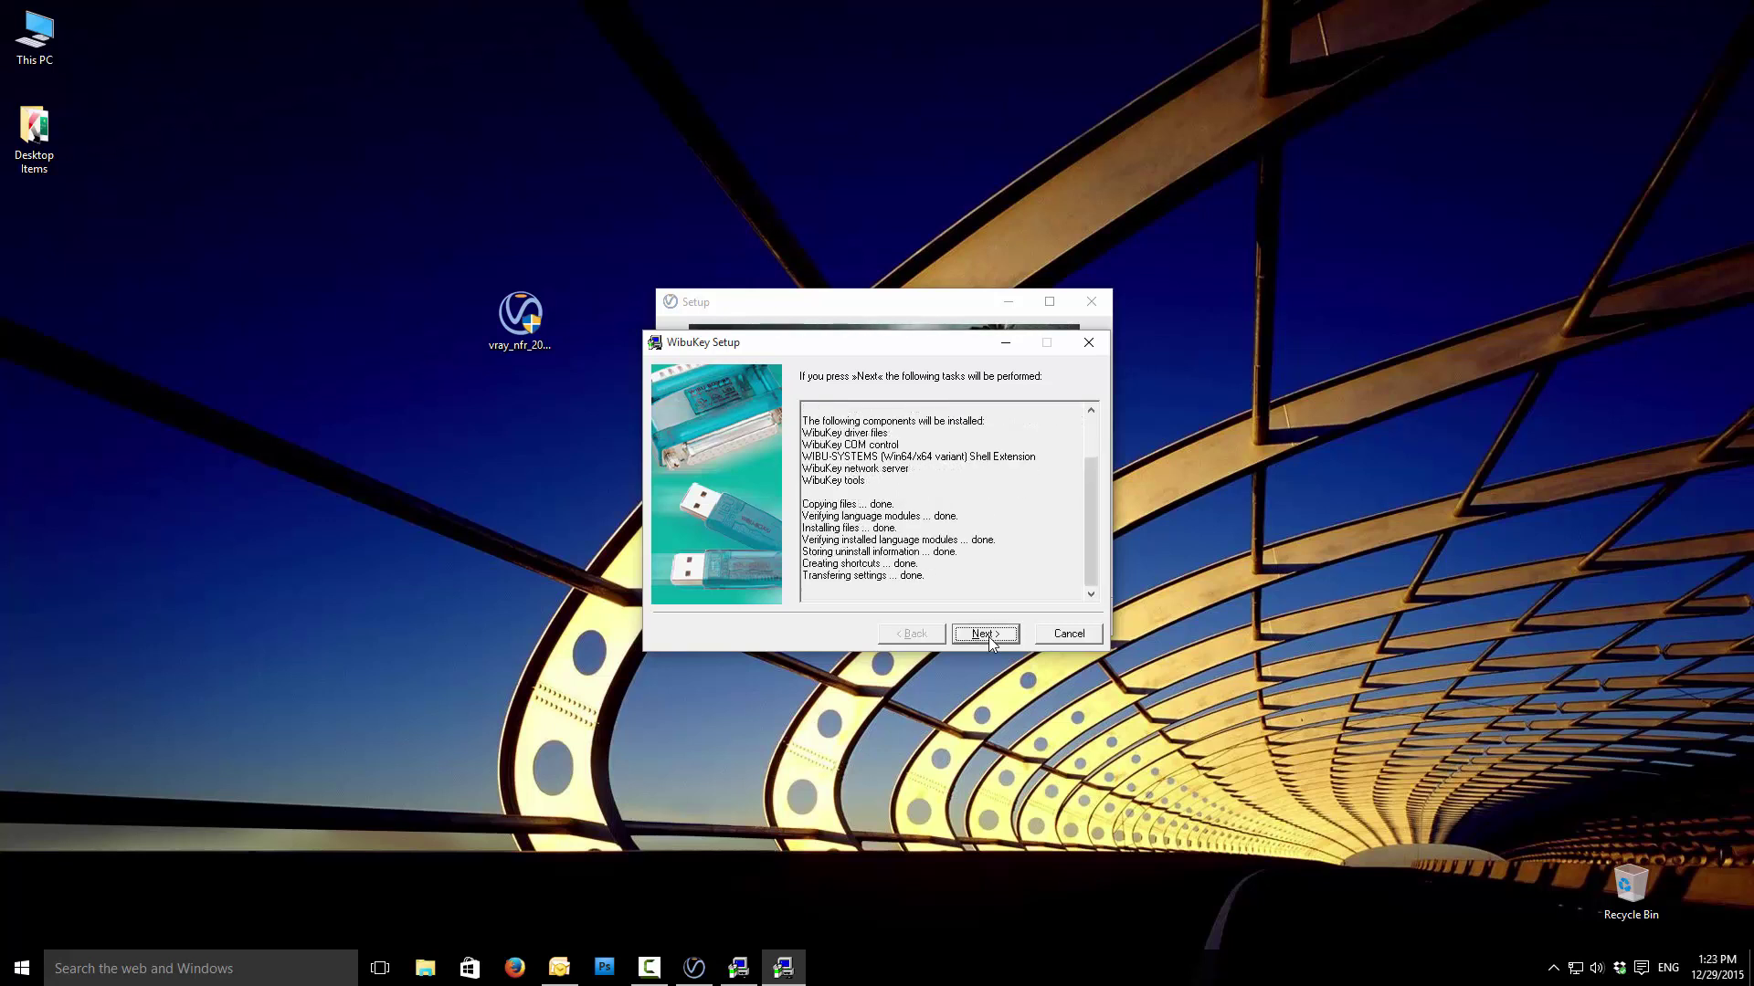
click(988, 636)
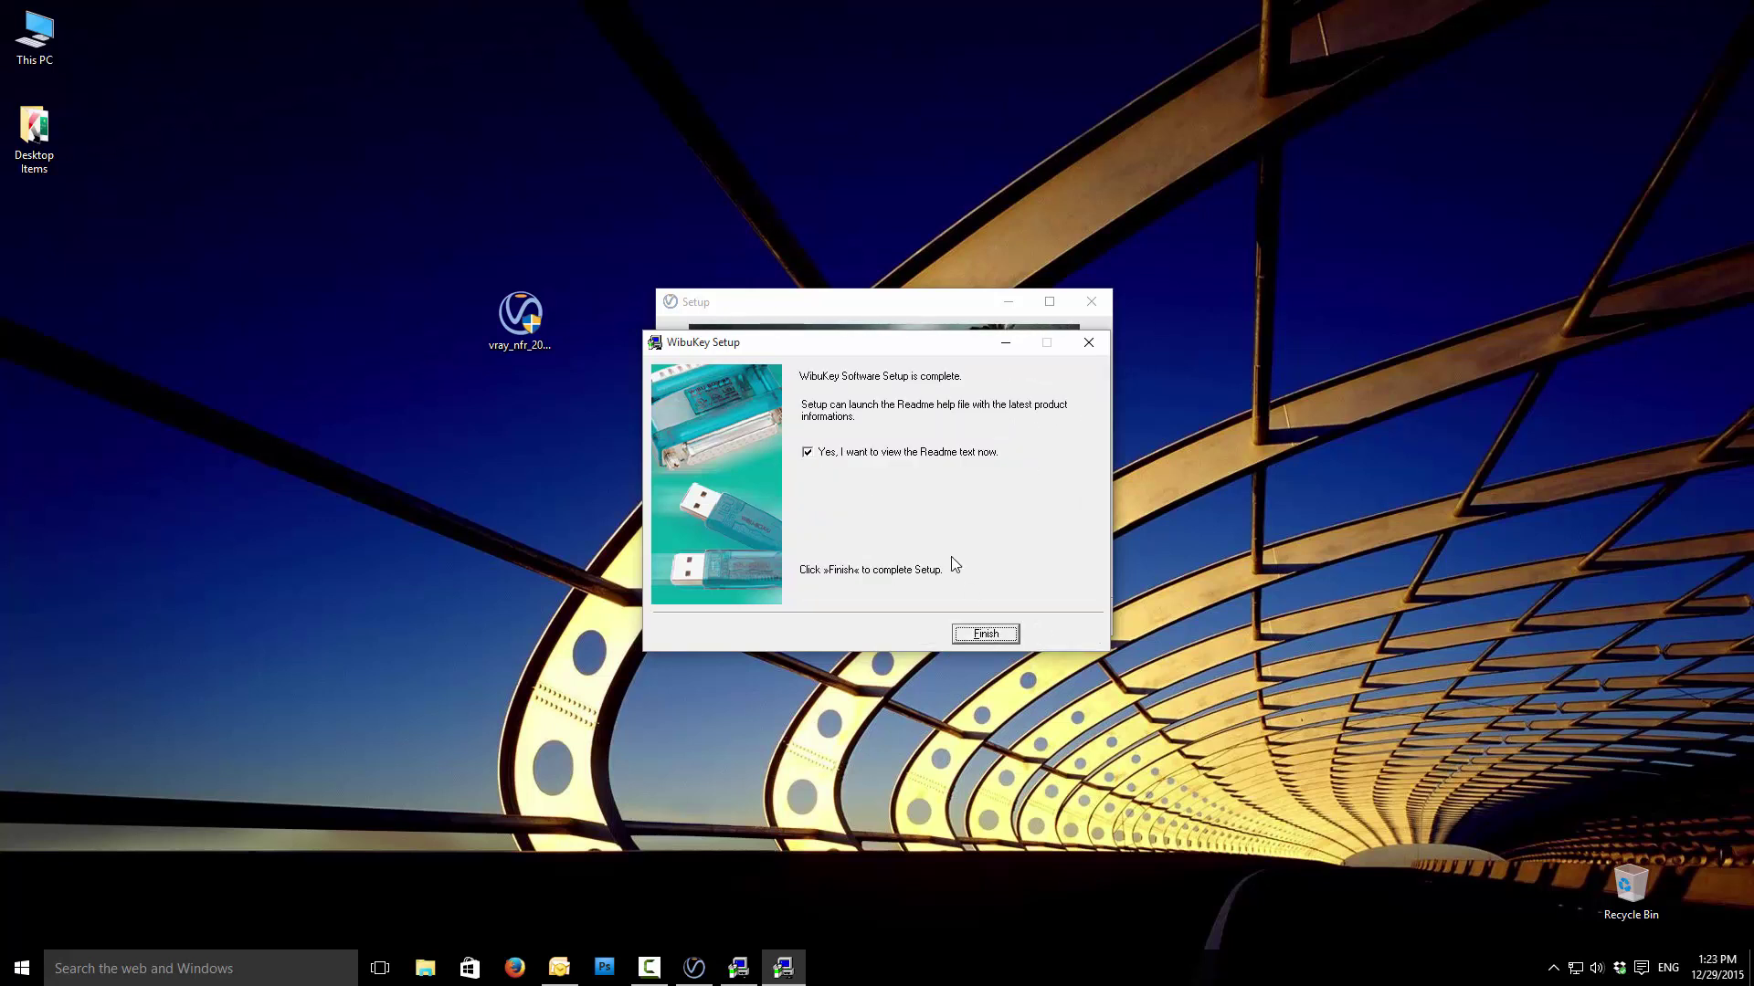
click(807, 453)
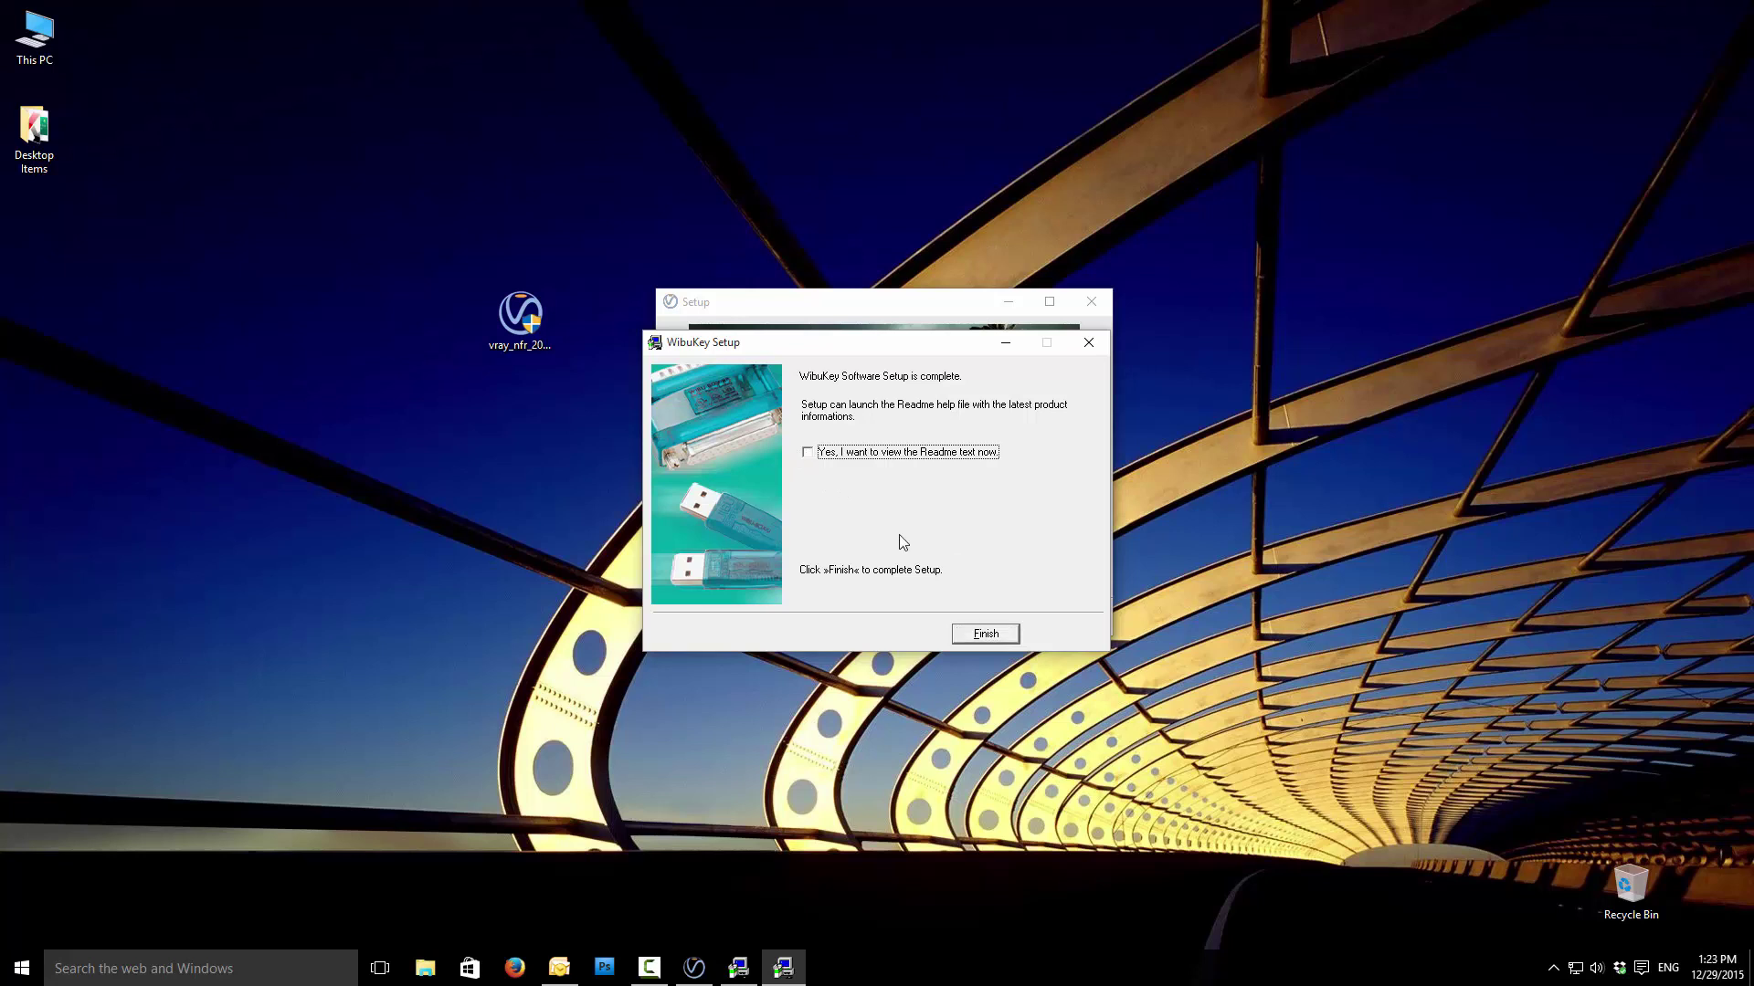
click(992, 640)
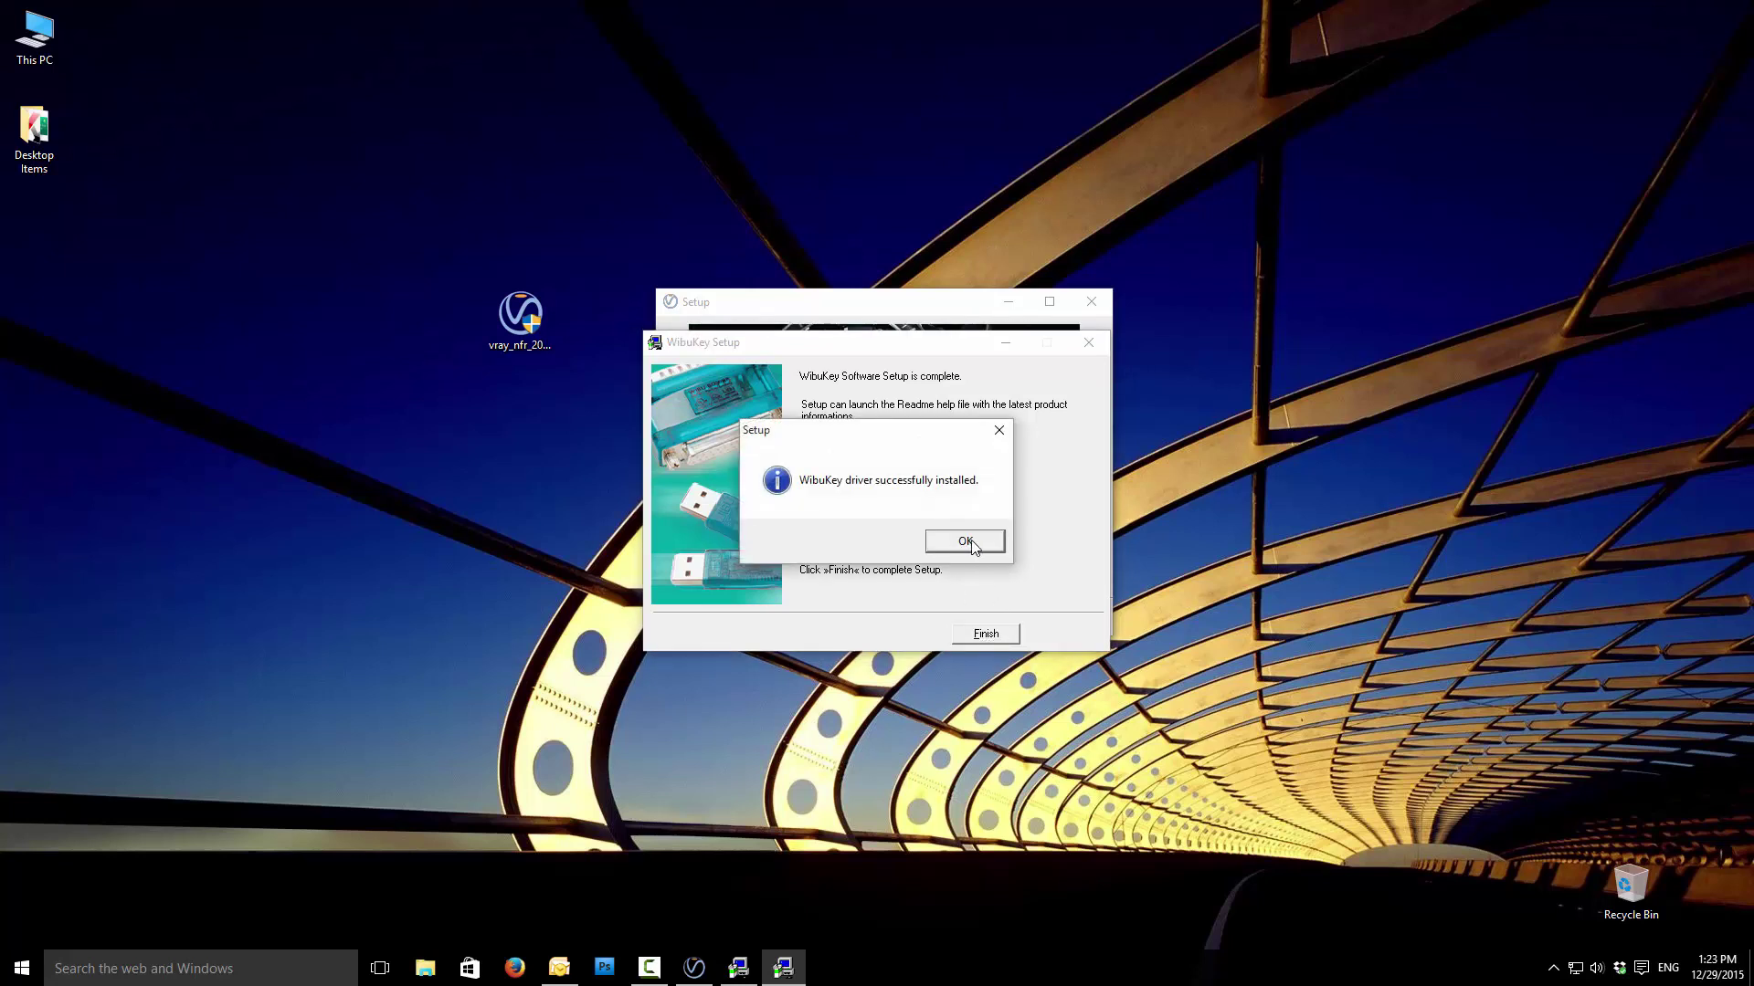
click(968, 539)
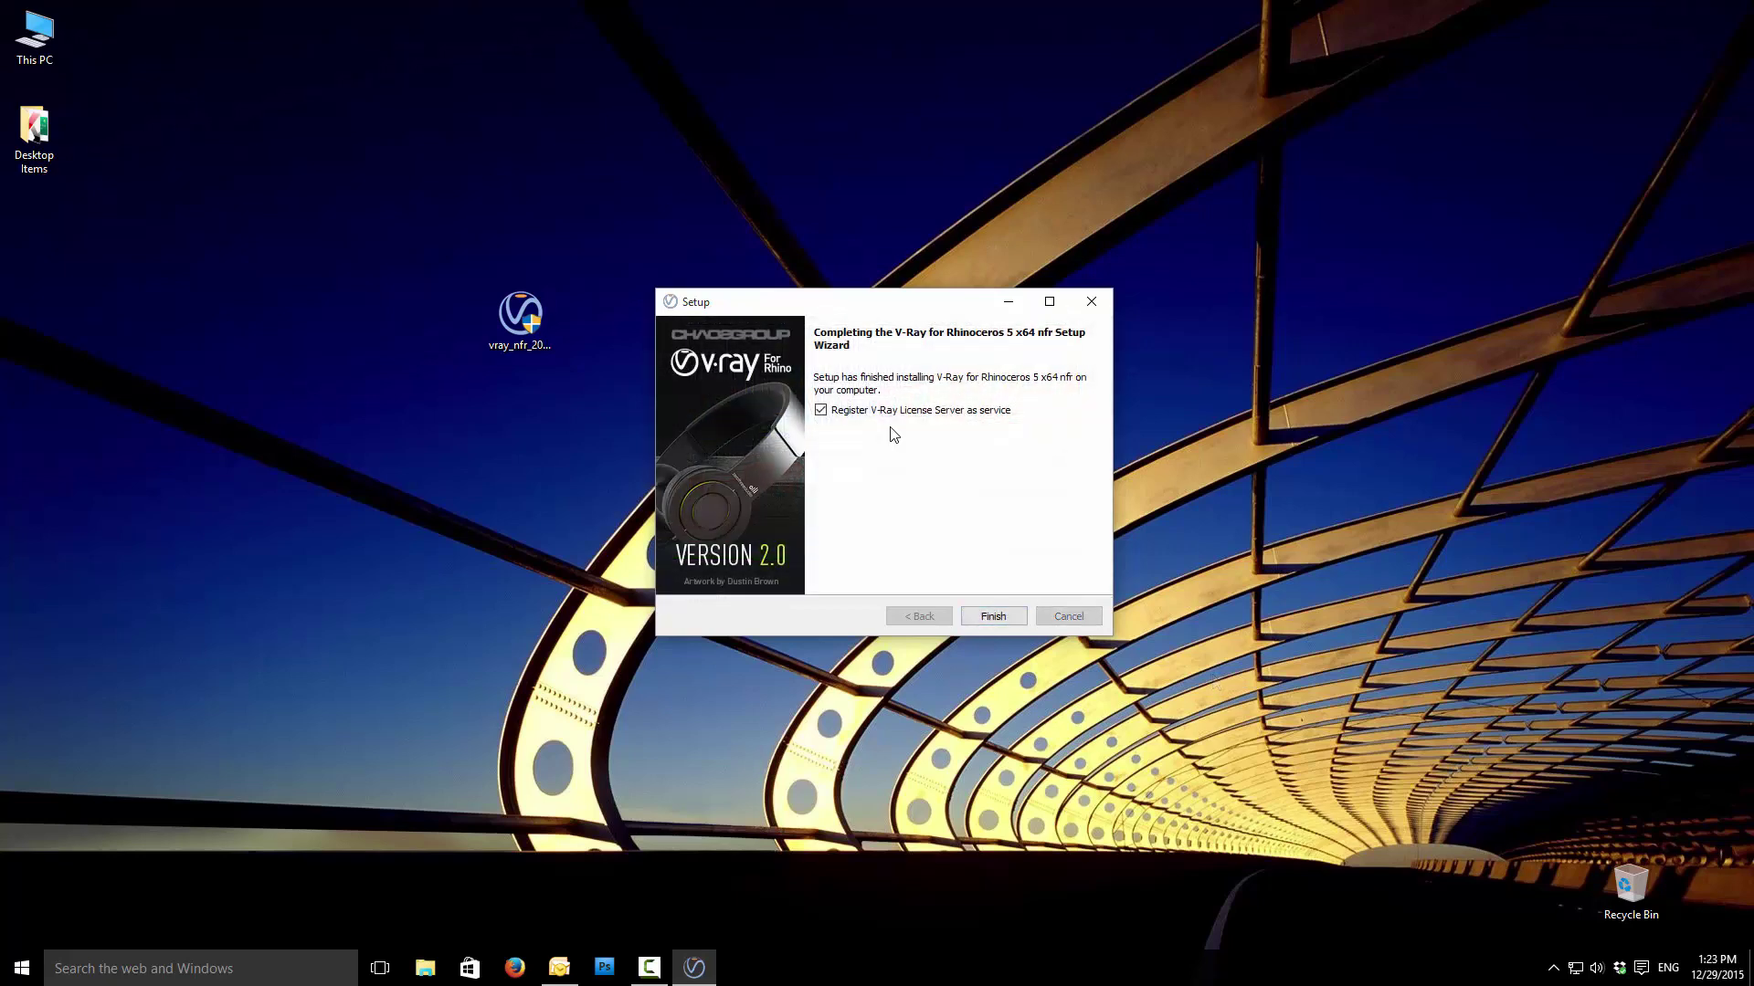
click(1000, 616)
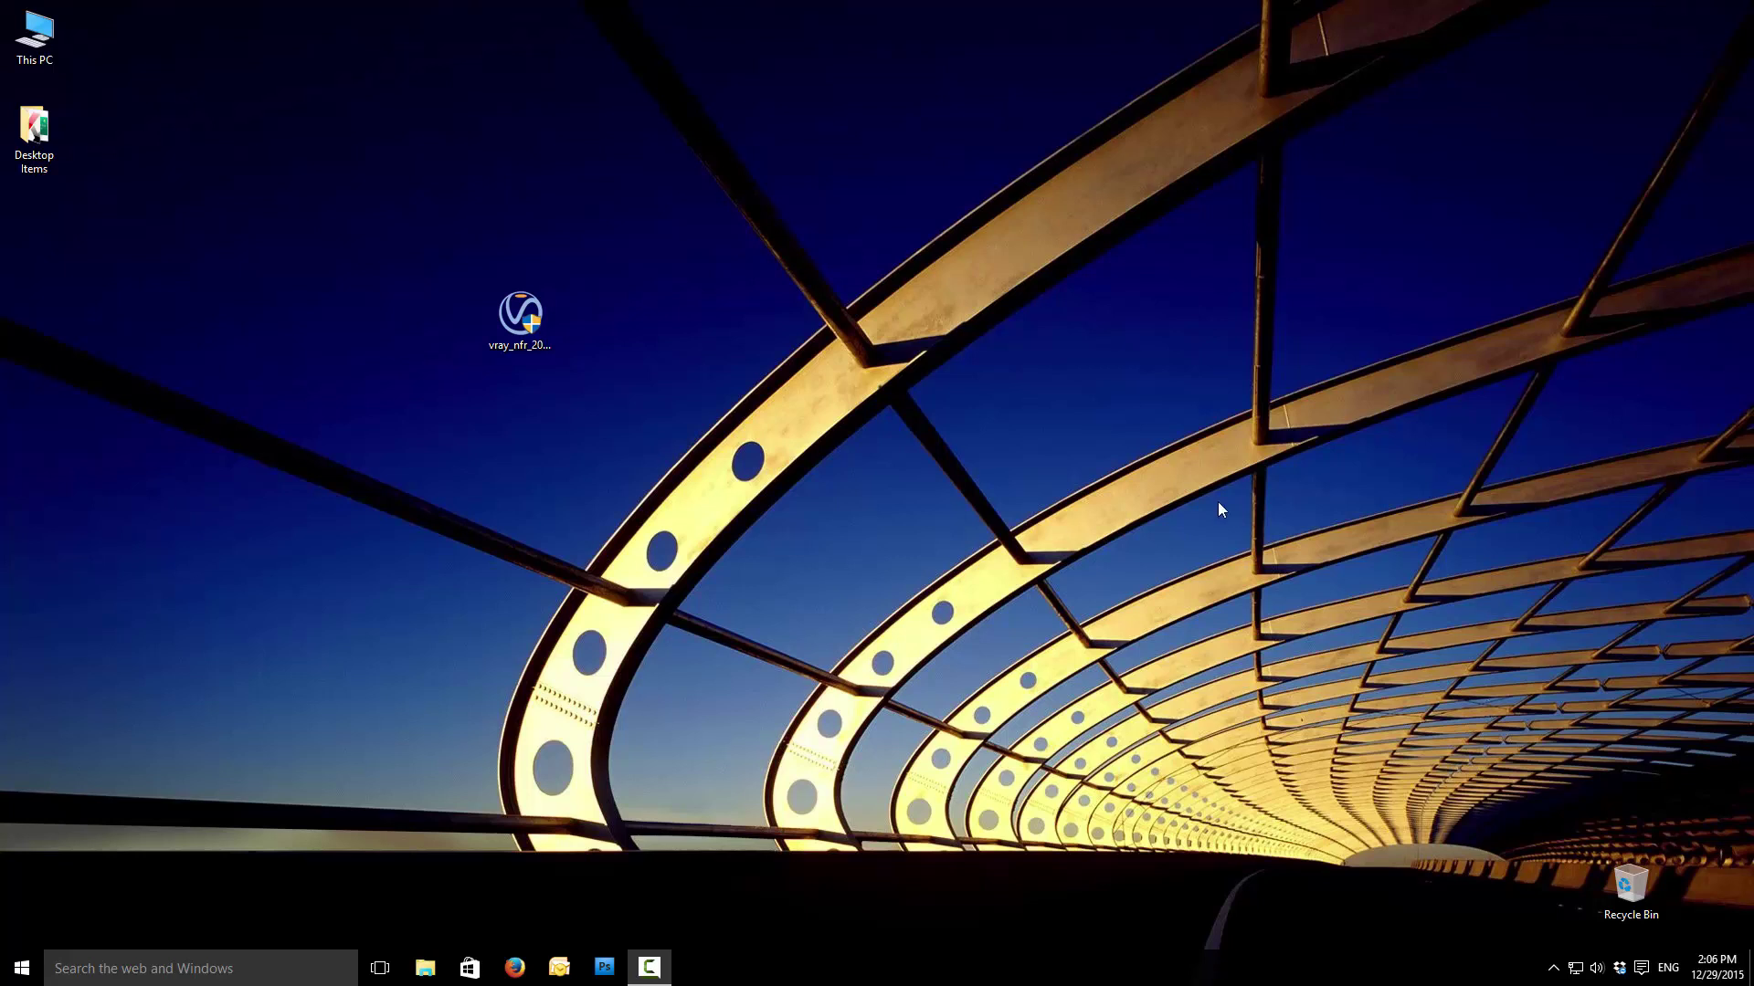
click(26, 972)
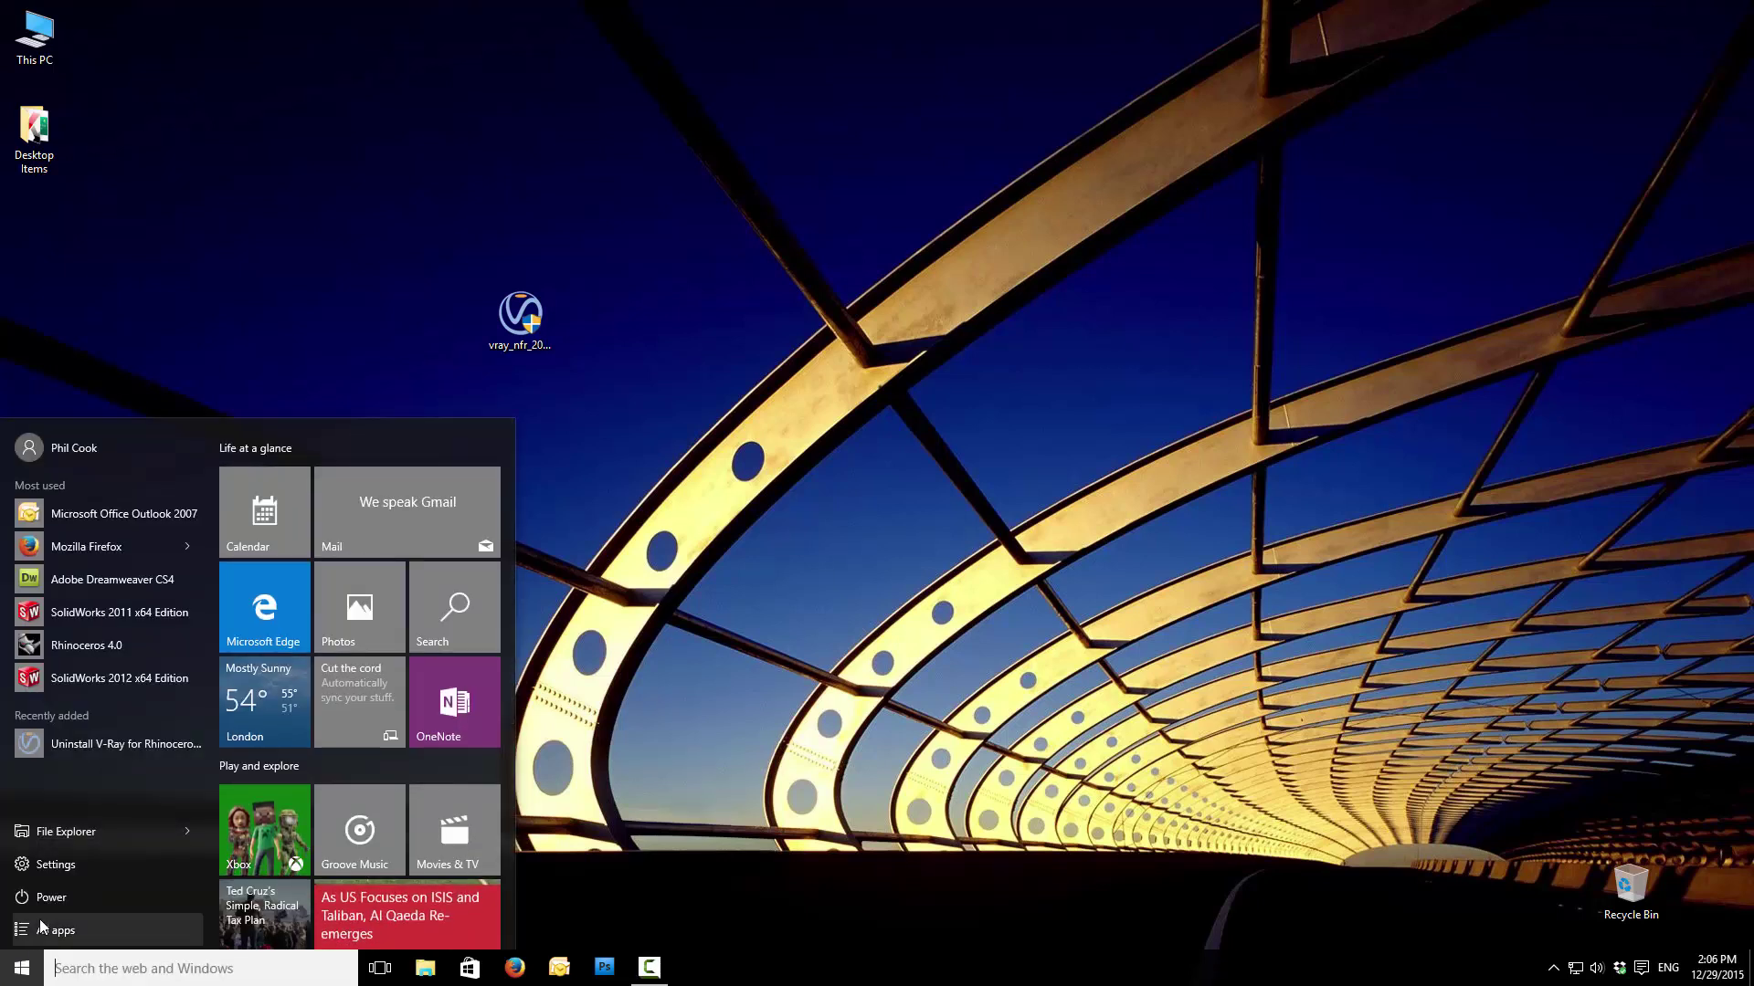
click(41, 929)
scroll(146, 836, down, 3)
click(118, 799)
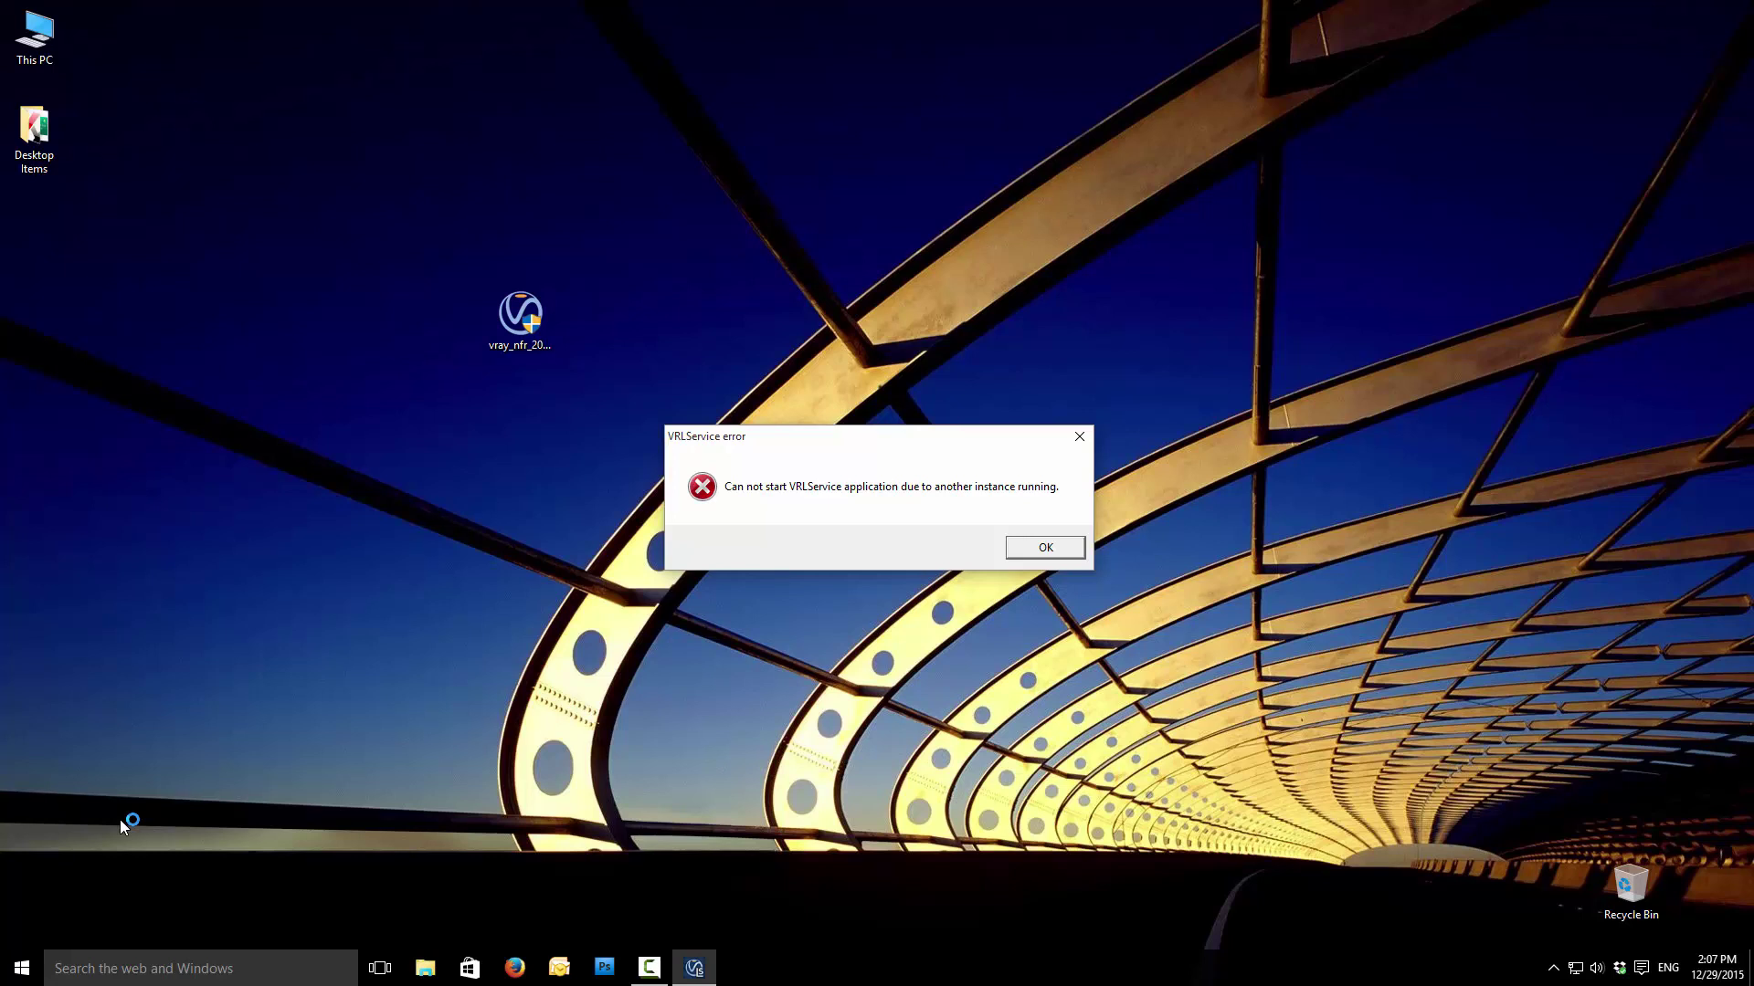
key(Return)
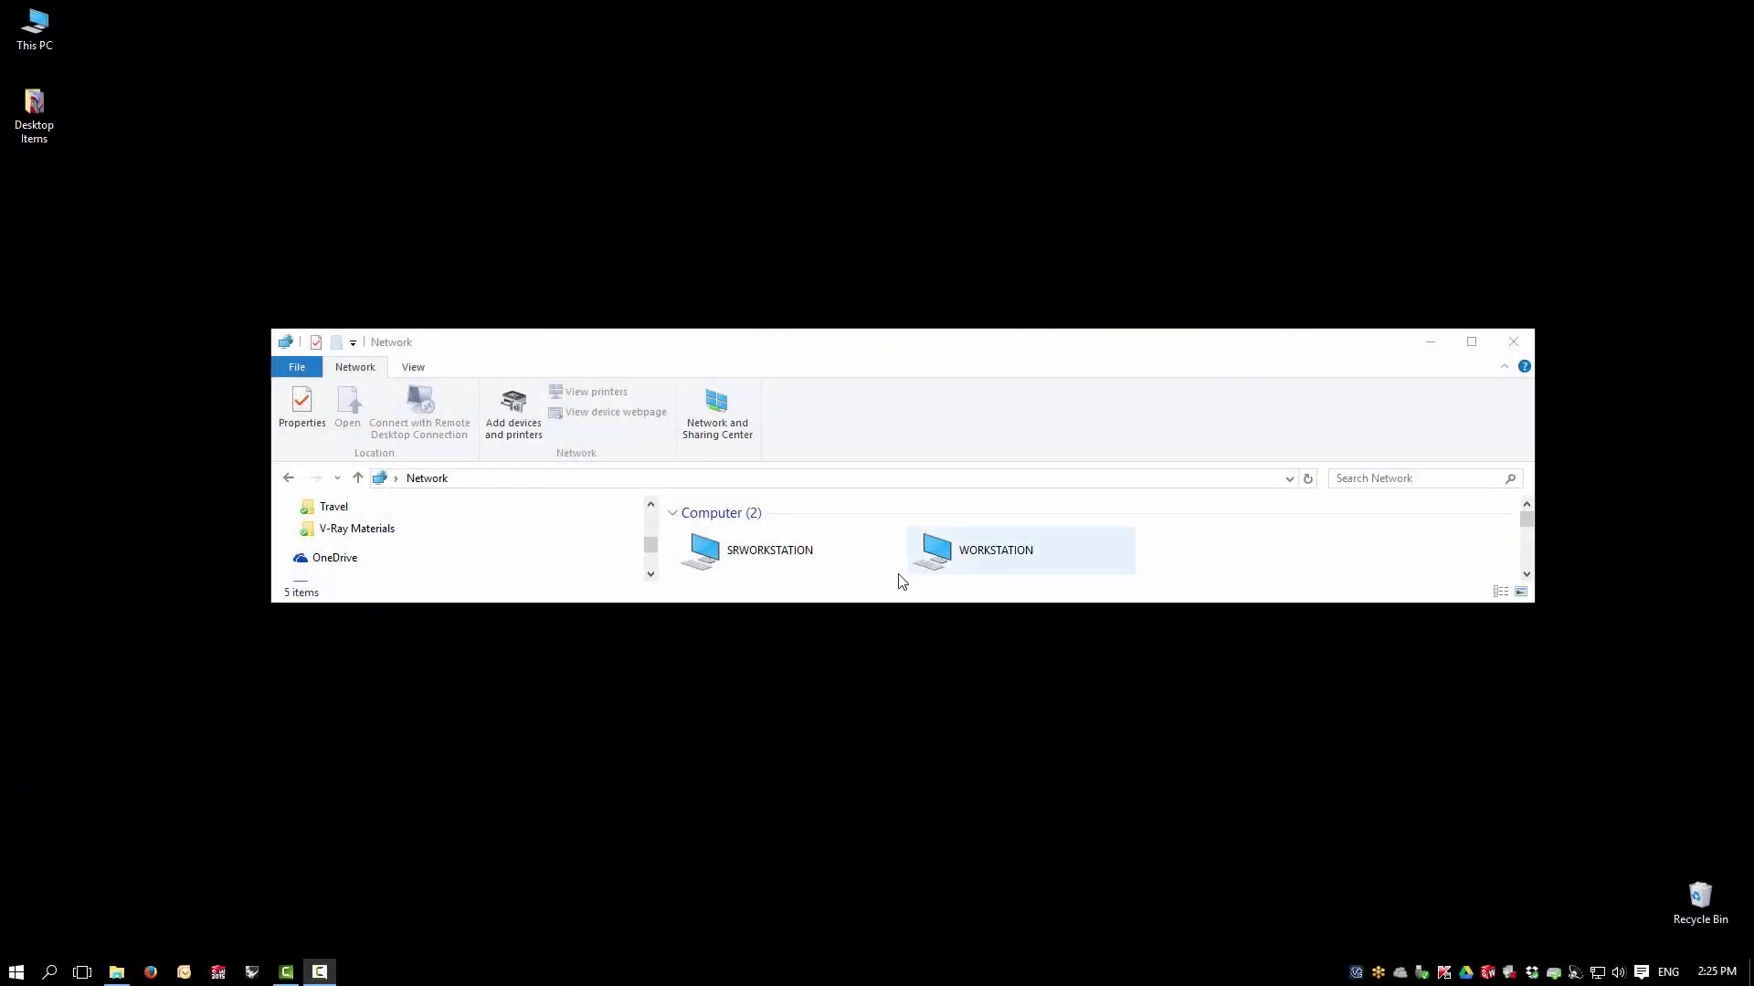
click(745, 555)
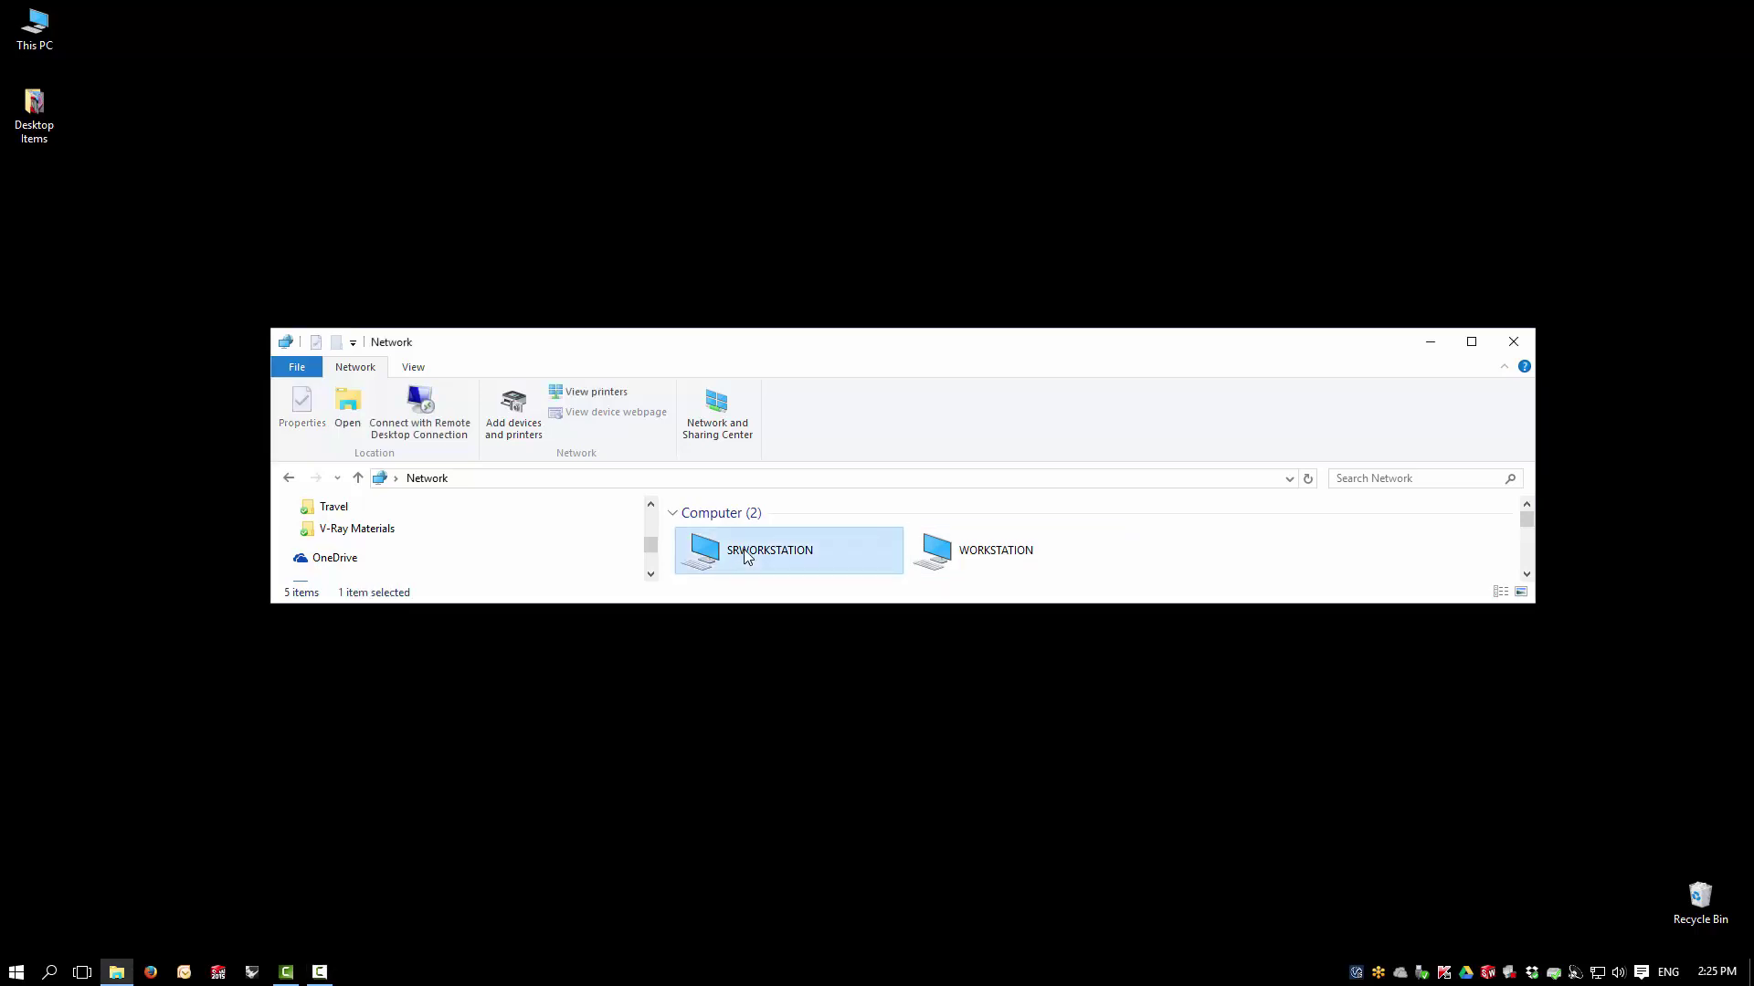
click(944, 559)
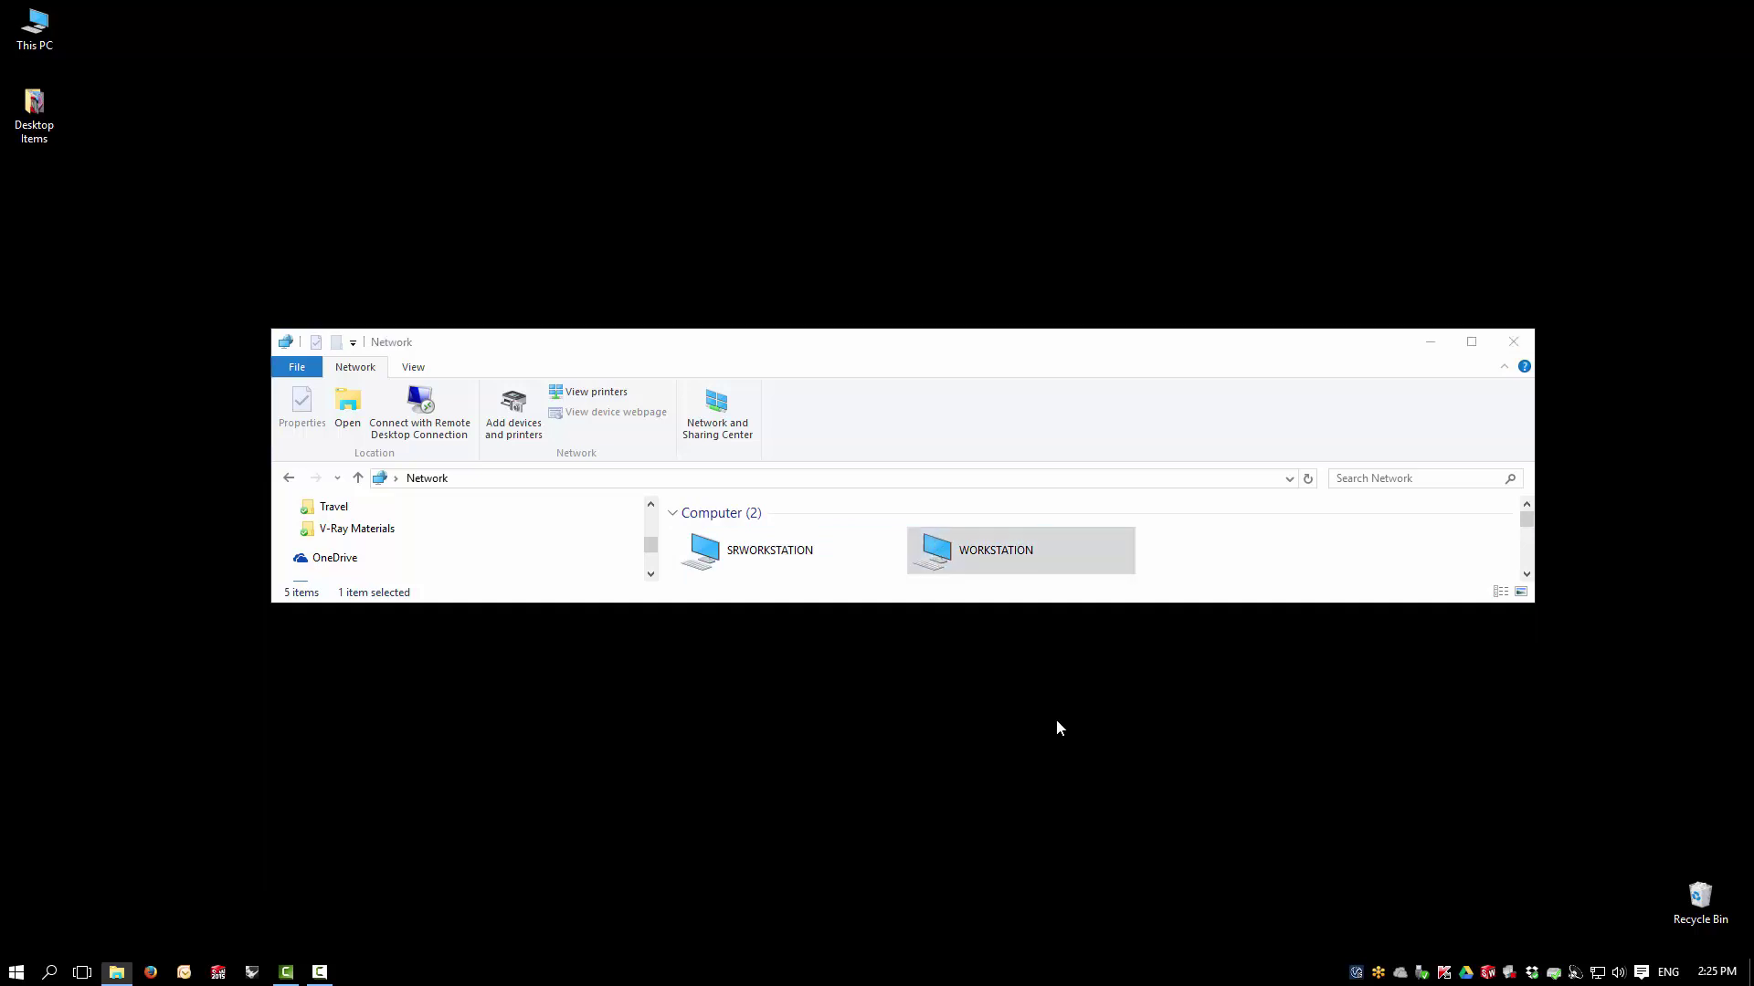
key(Left)
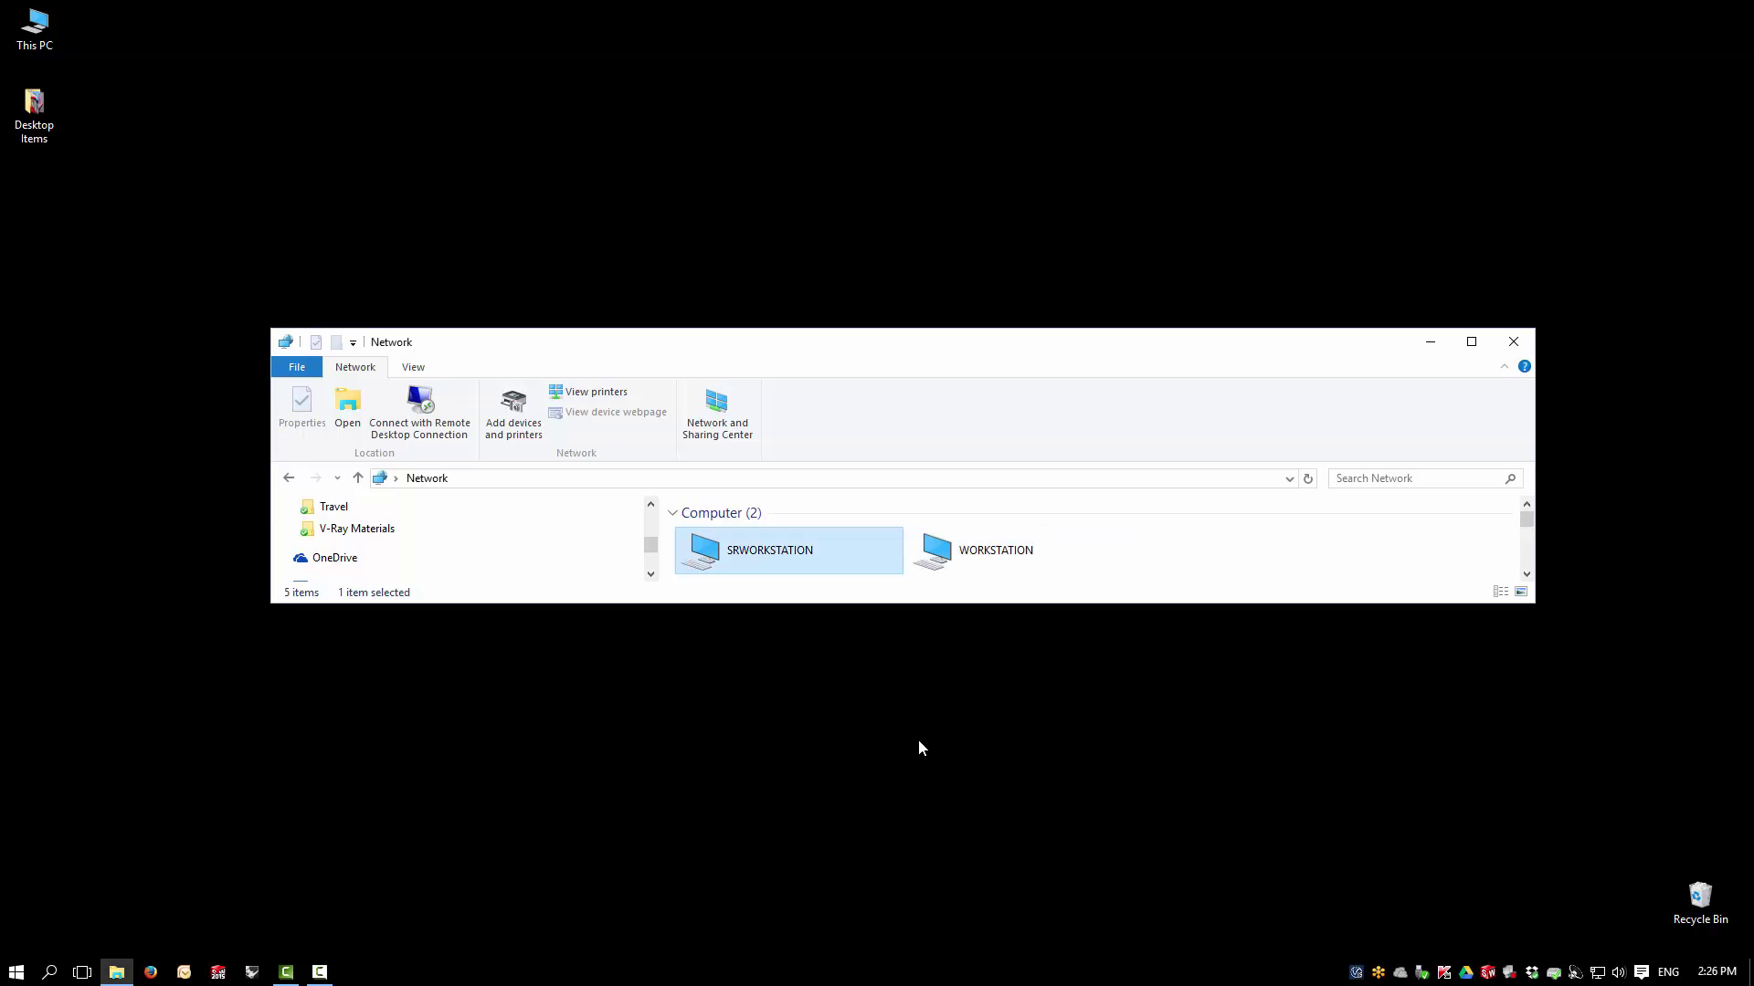
Close the Network window and open the V-Ray client license settings from Chaos Group
click(1514, 341)
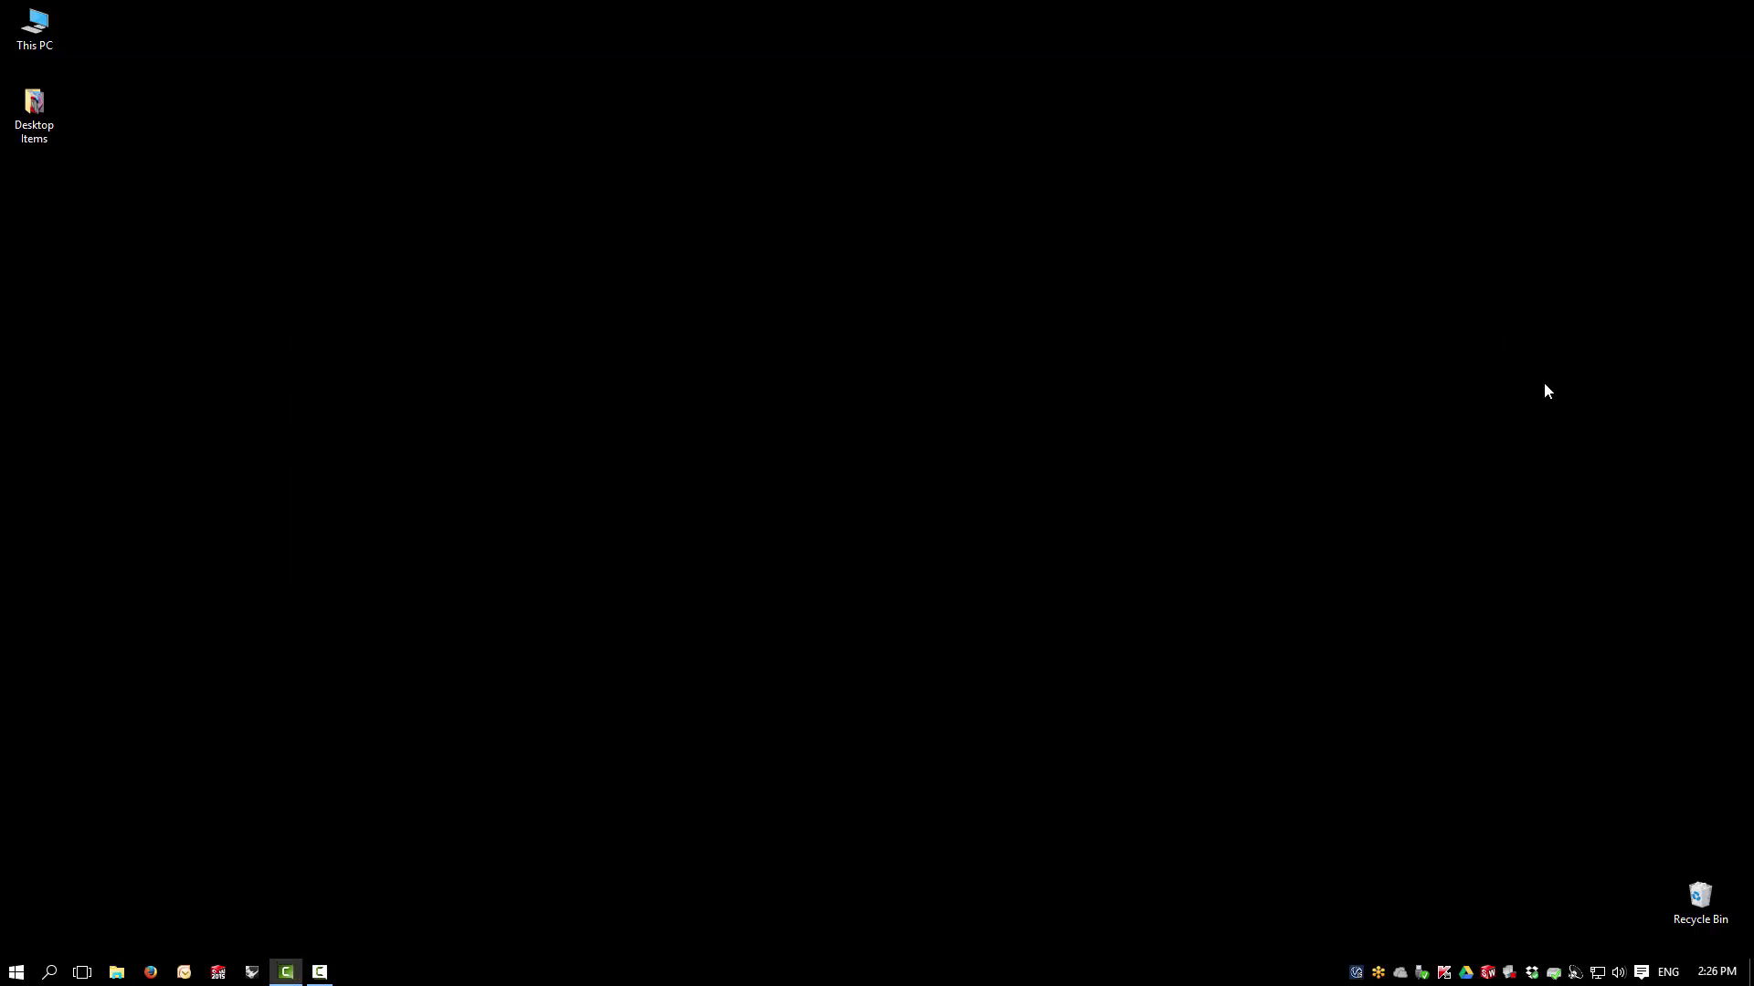
click(17, 973)
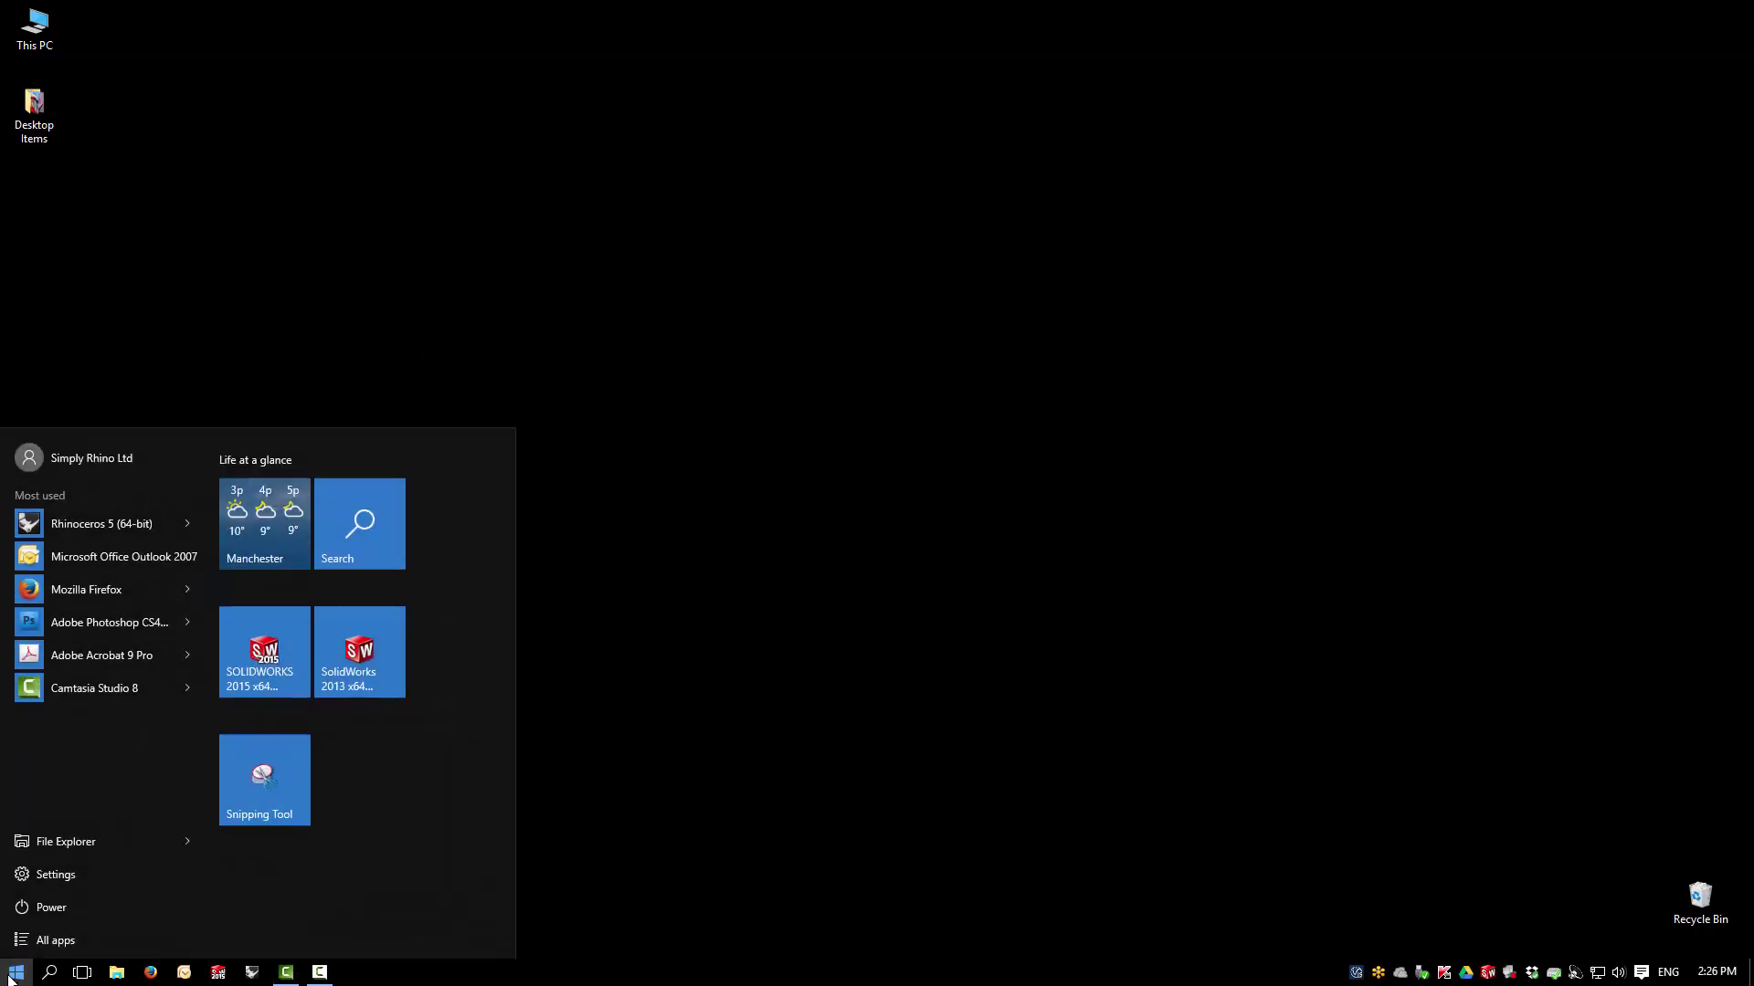
click(57, 943)
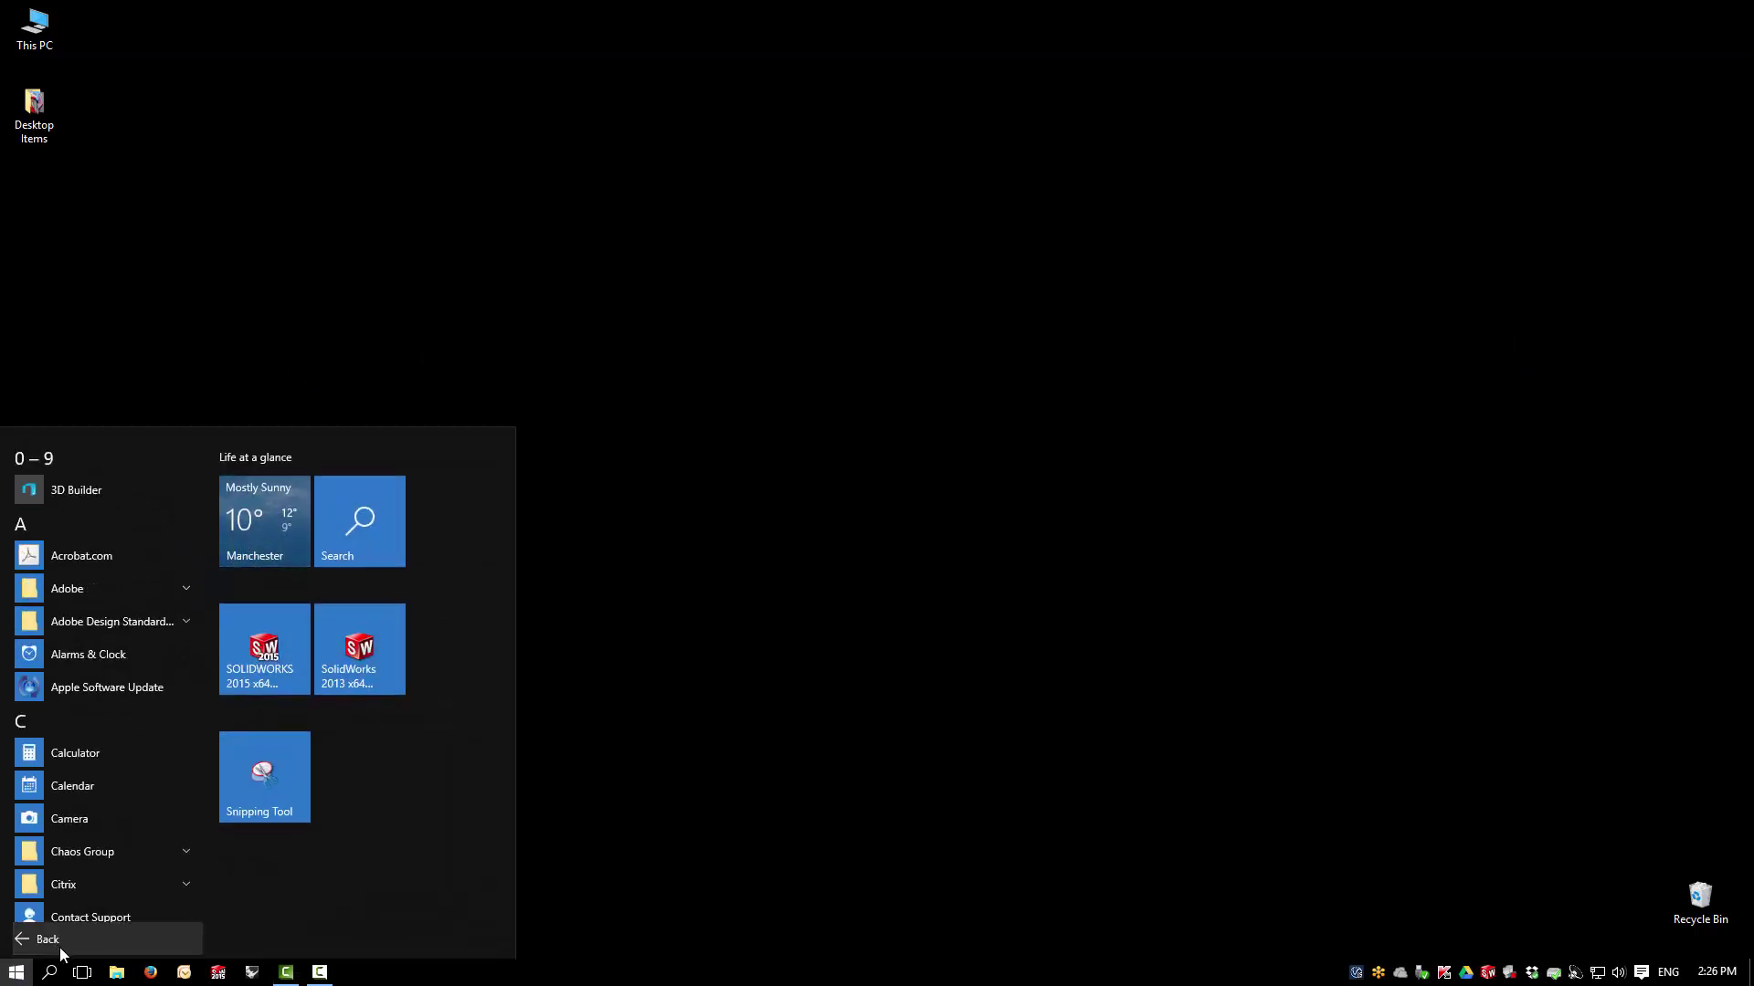
click(92, 859)
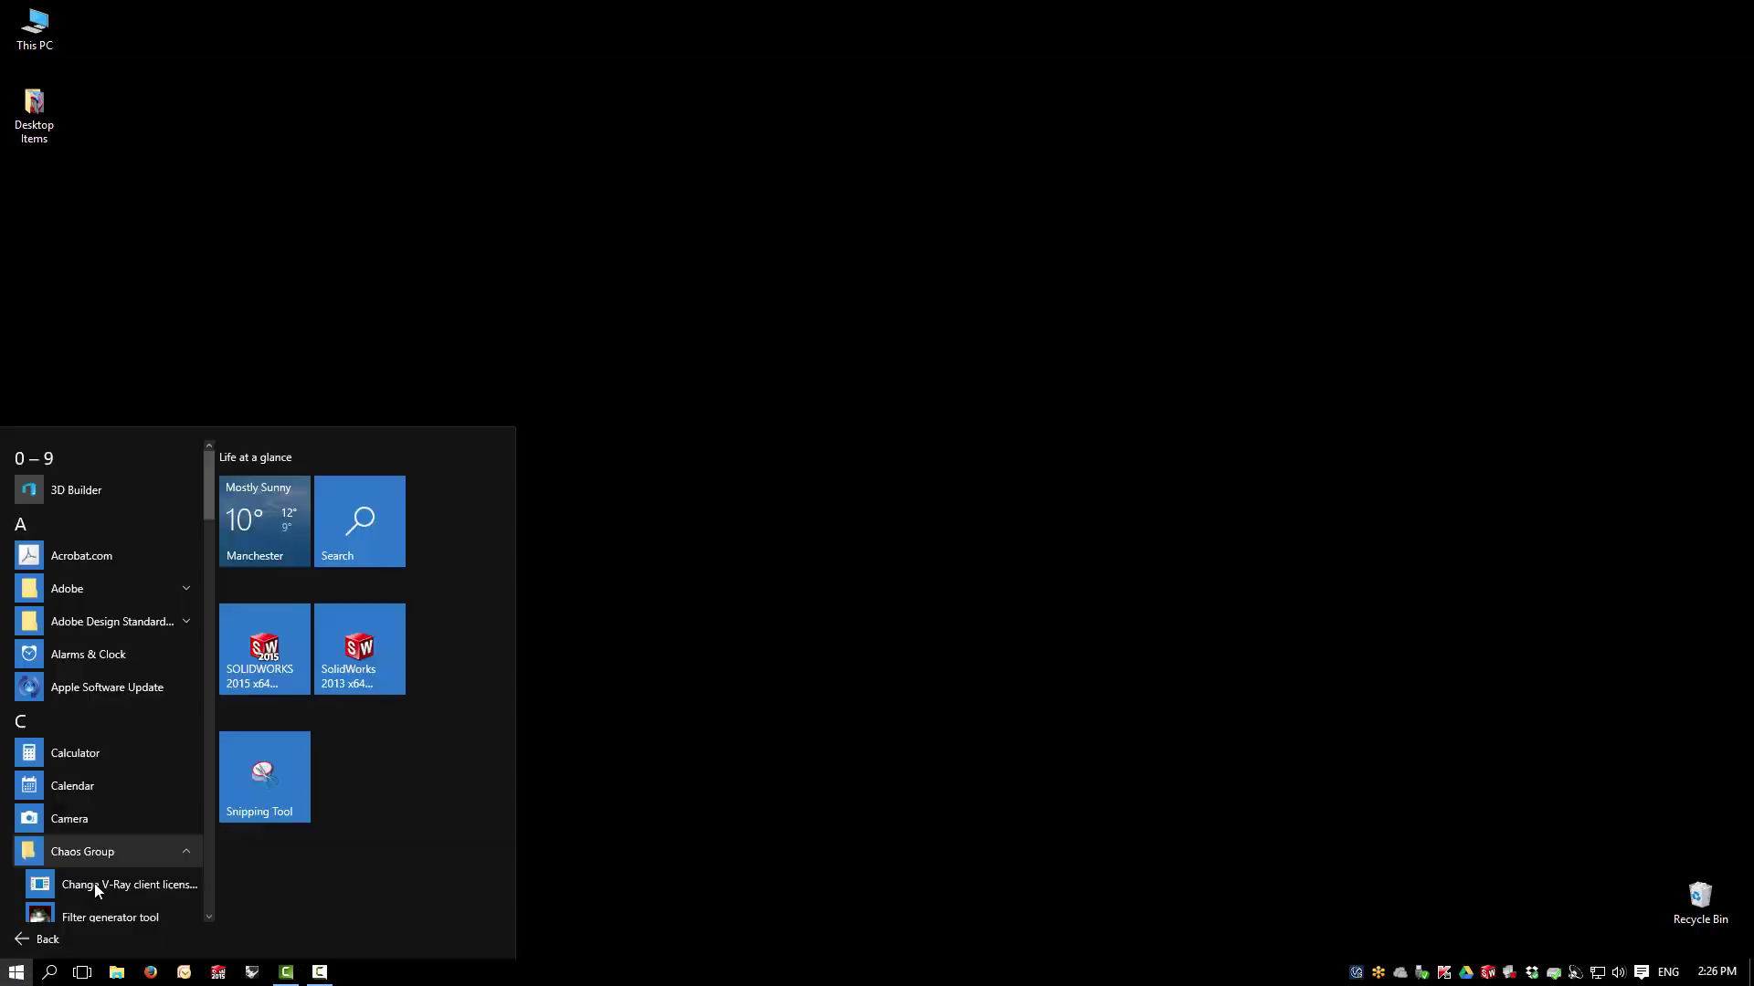
click(95, 884)
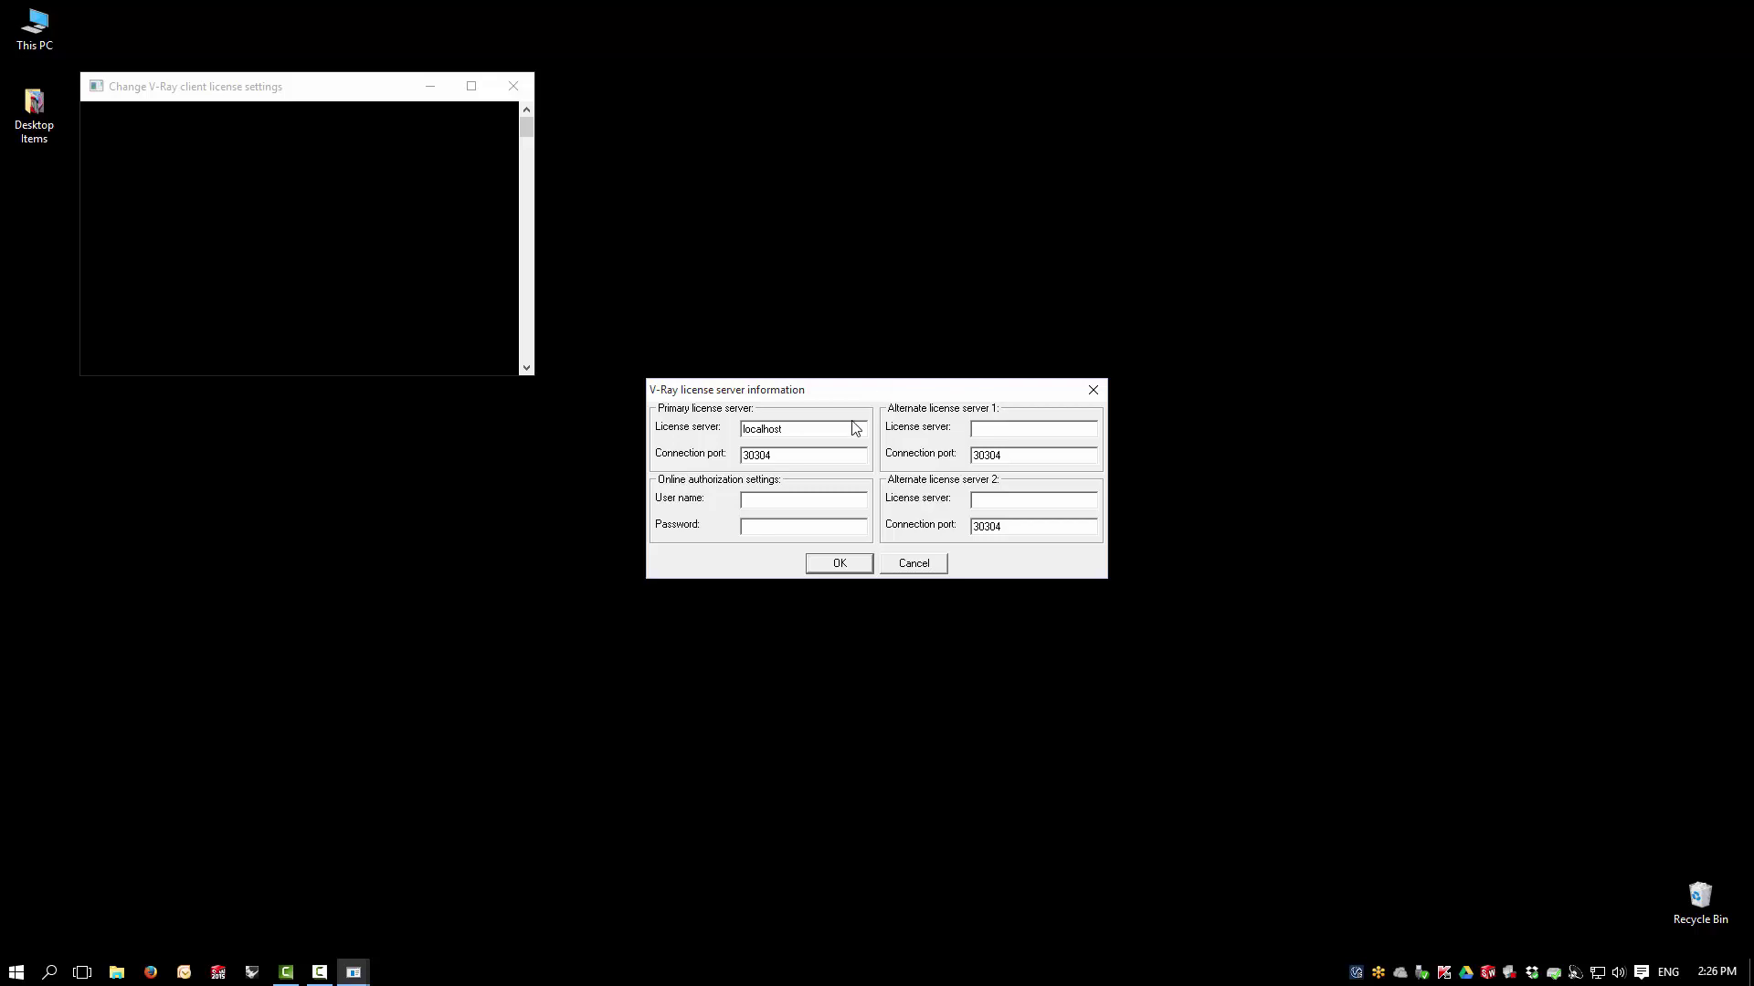
Replace localhost with WORKSTATION as the primary license server and save the settings
double_click(796, 431)
key(Delete)
text(WORKSTATION)
click(840, 565)
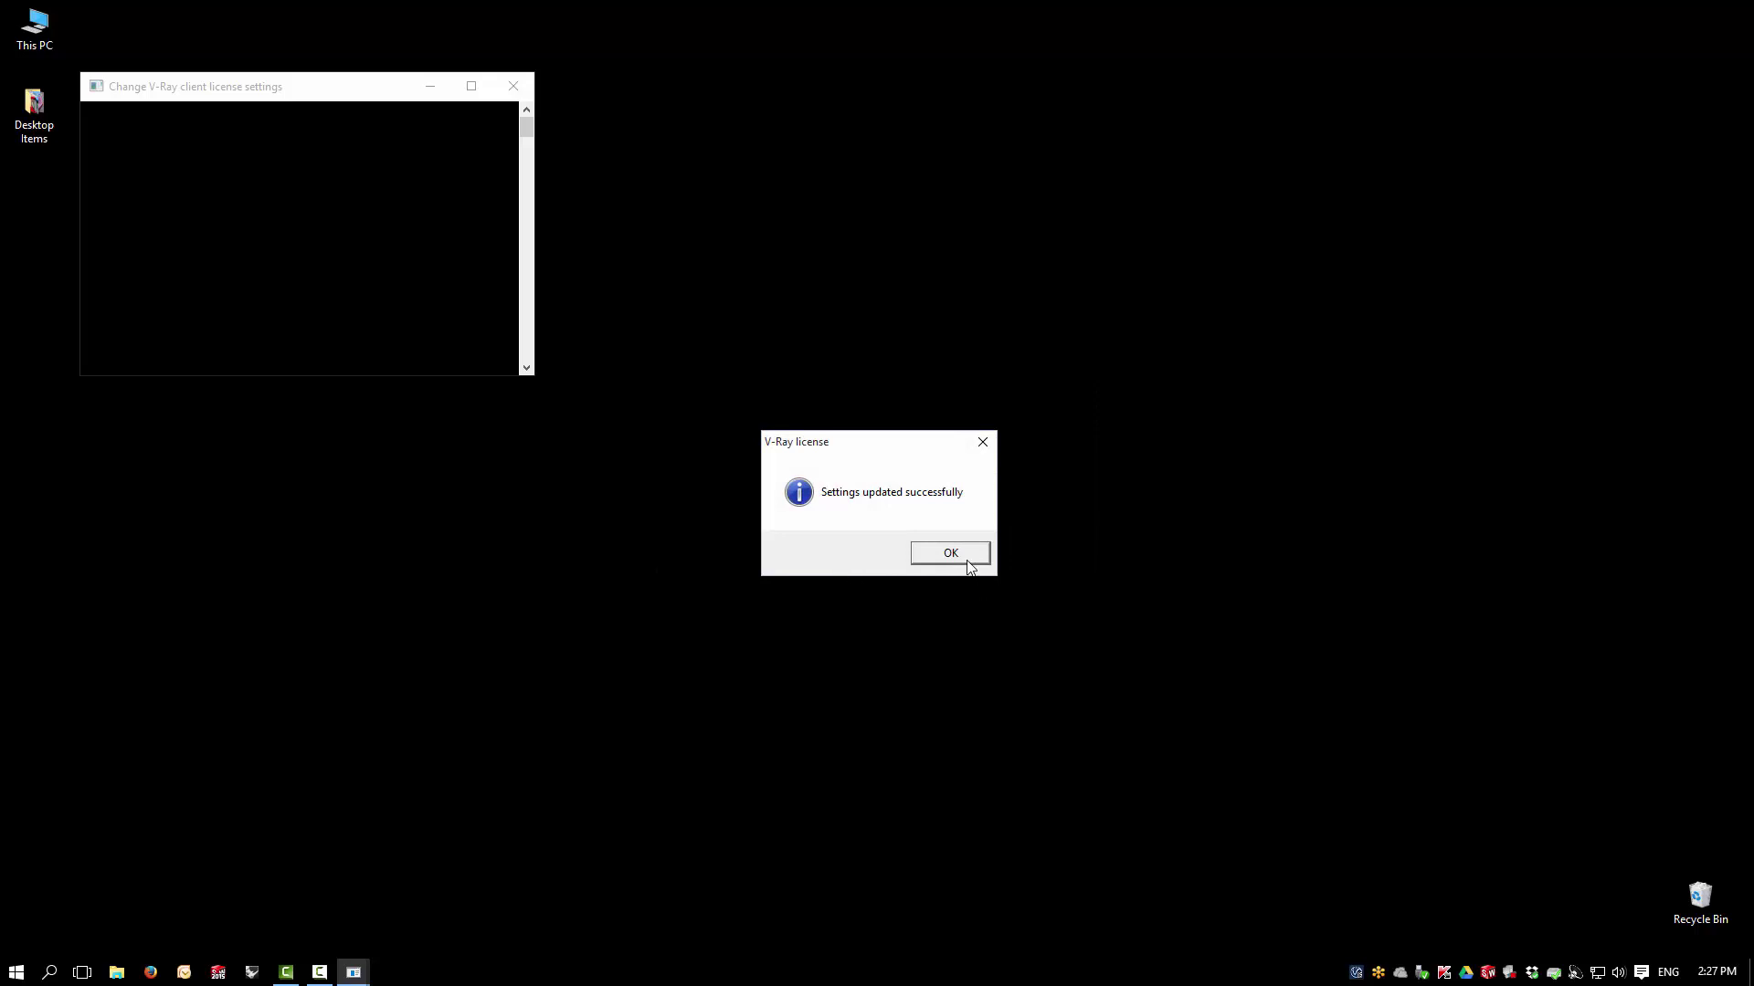
click(968, 557)
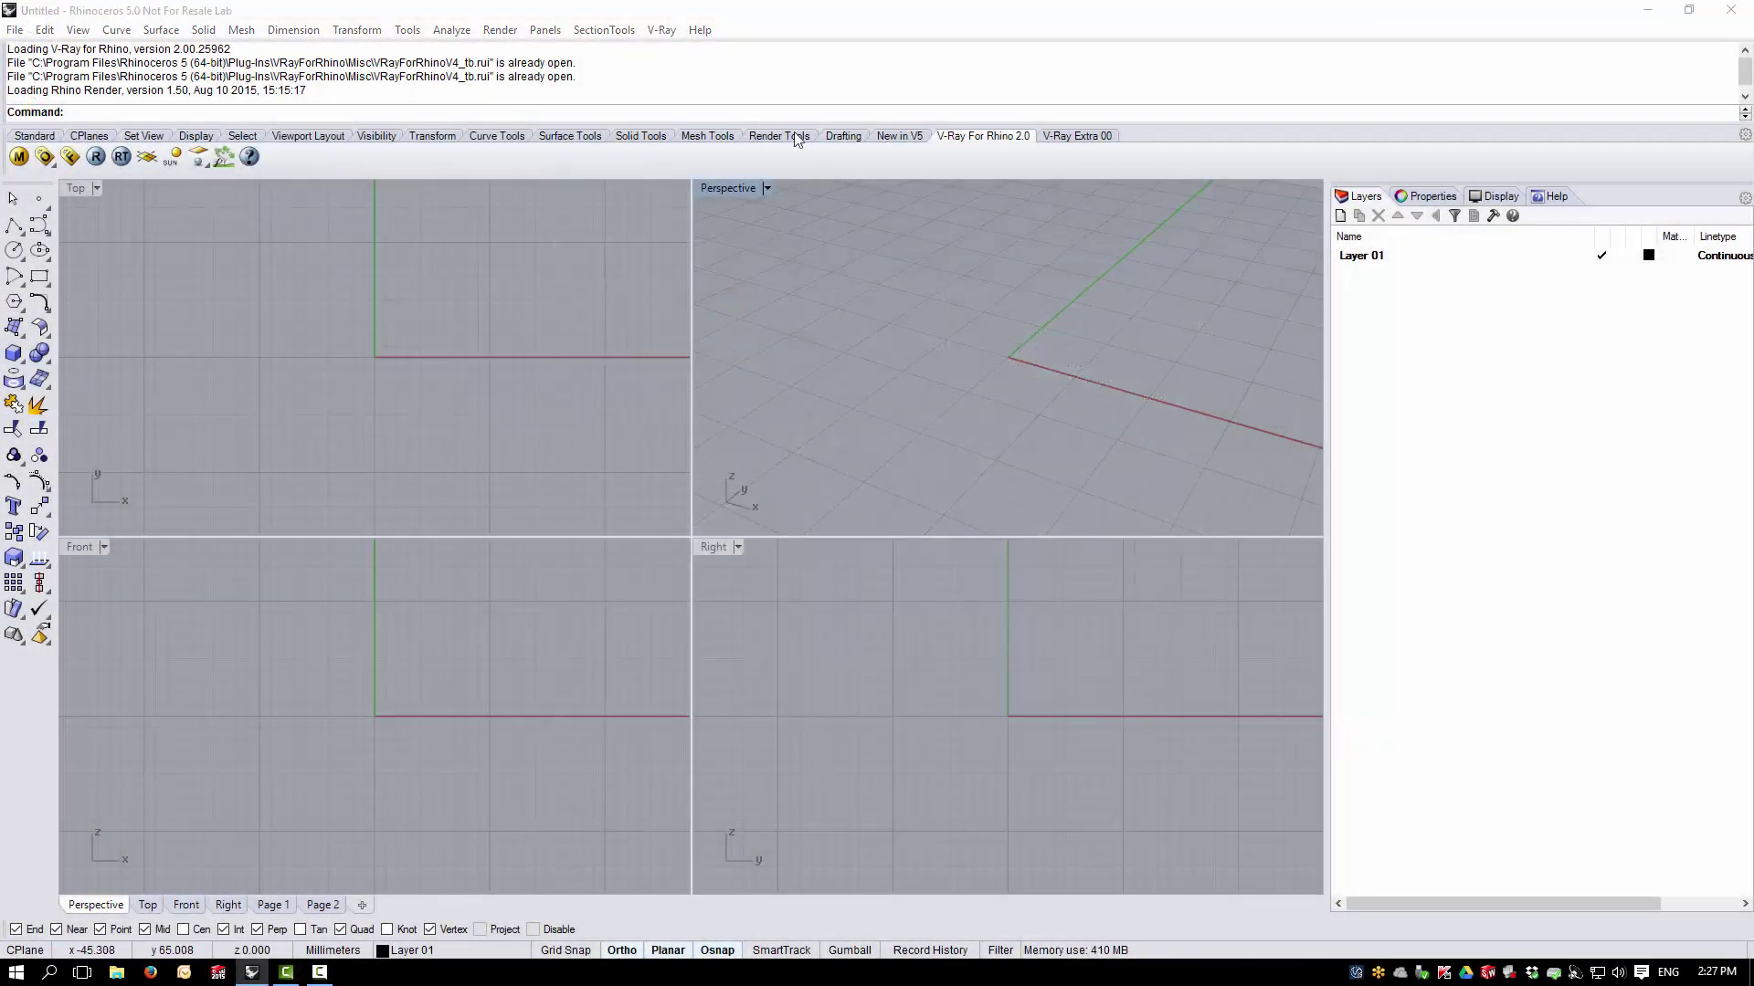
Draw a box from two base corners and a height, then render it with V-Ray
click(14, 355)
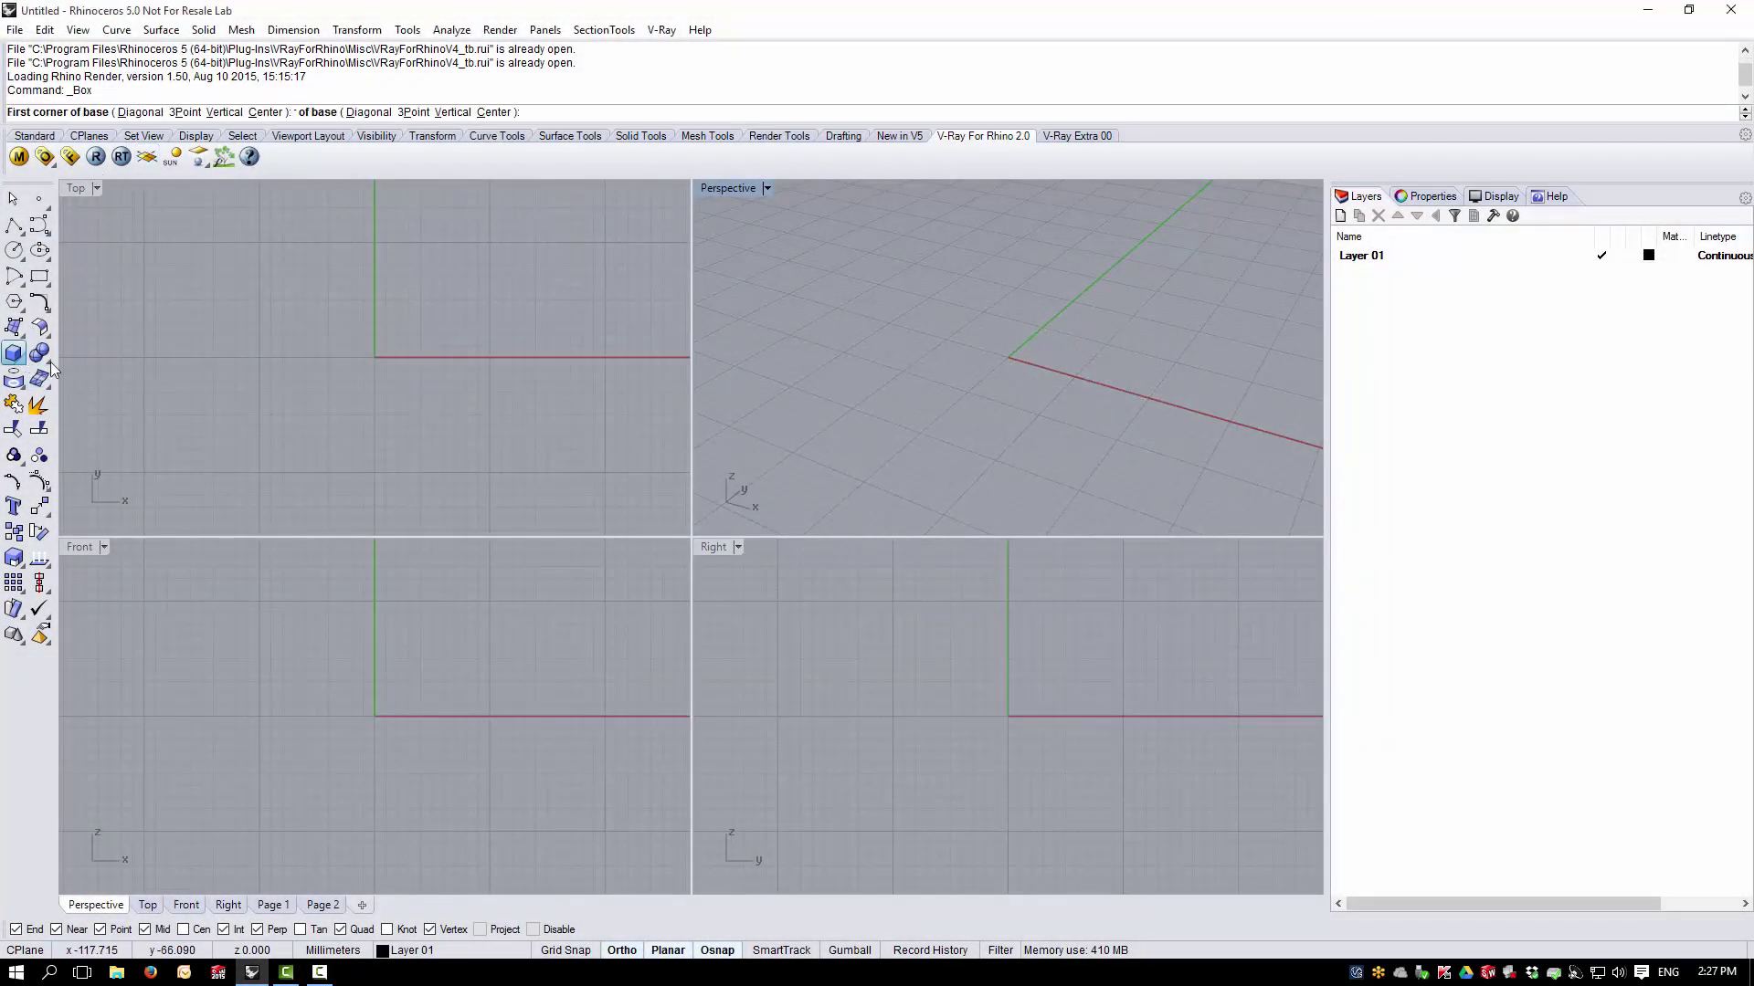
click(855, 411)
click(1175, 379)
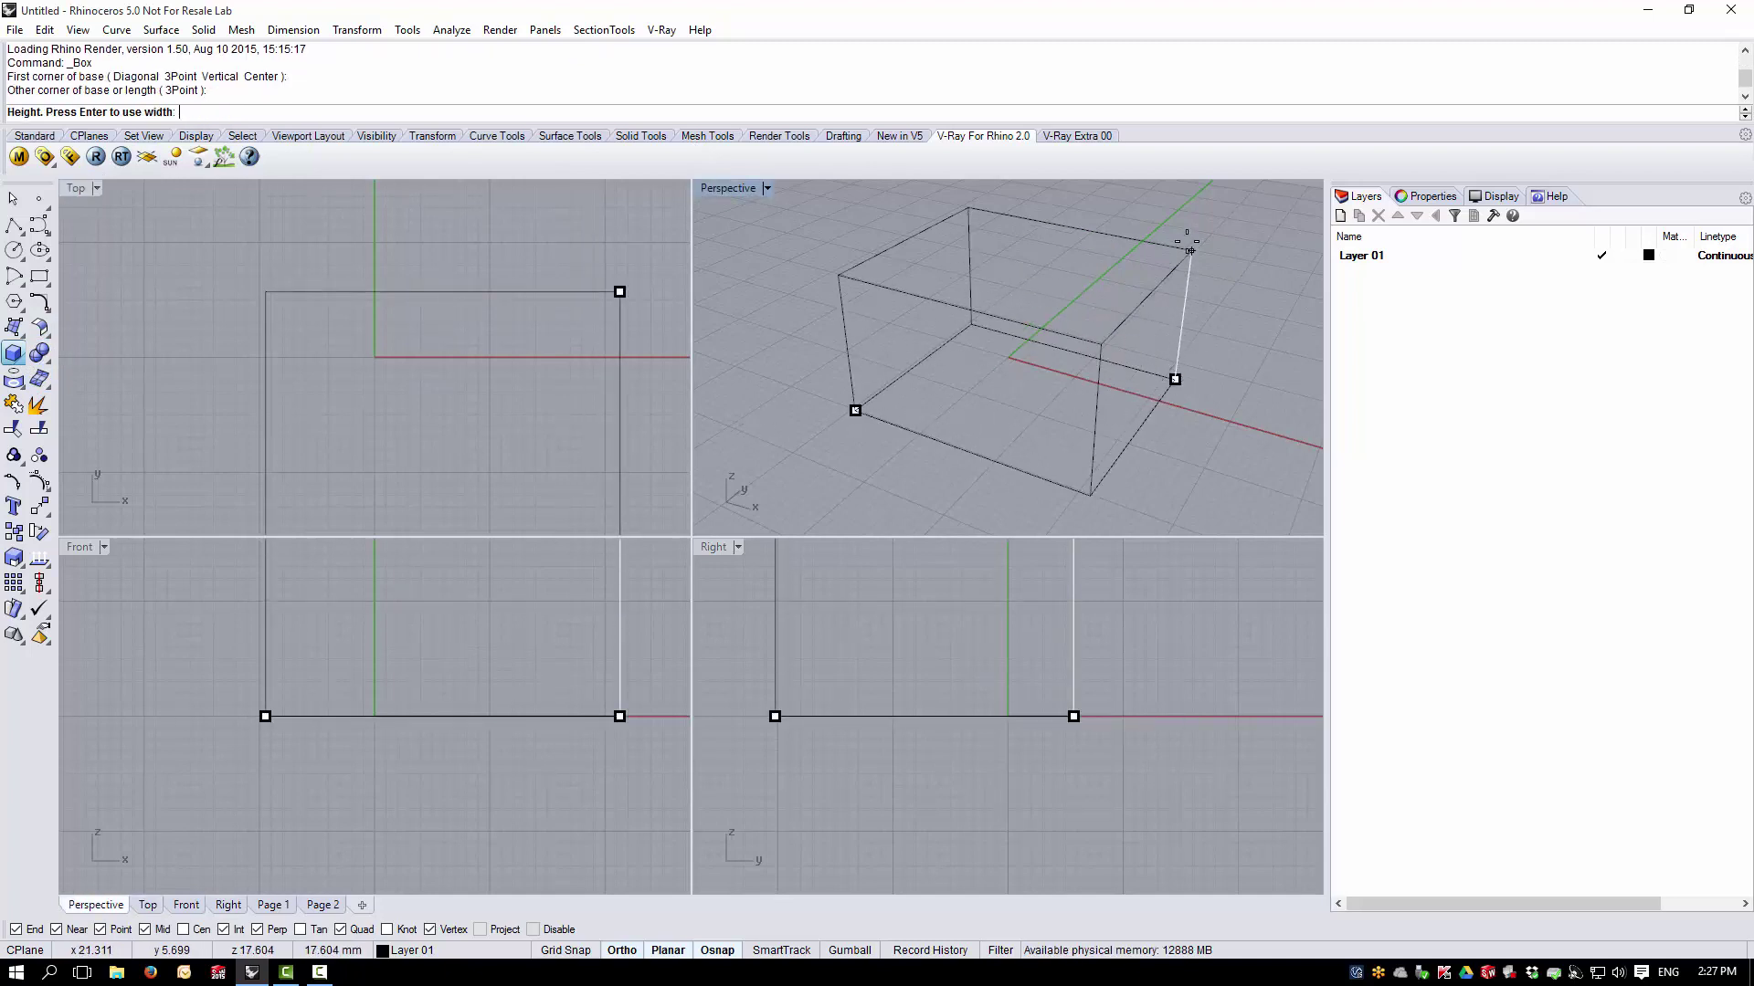
click(509, 235)
click(96, 157)
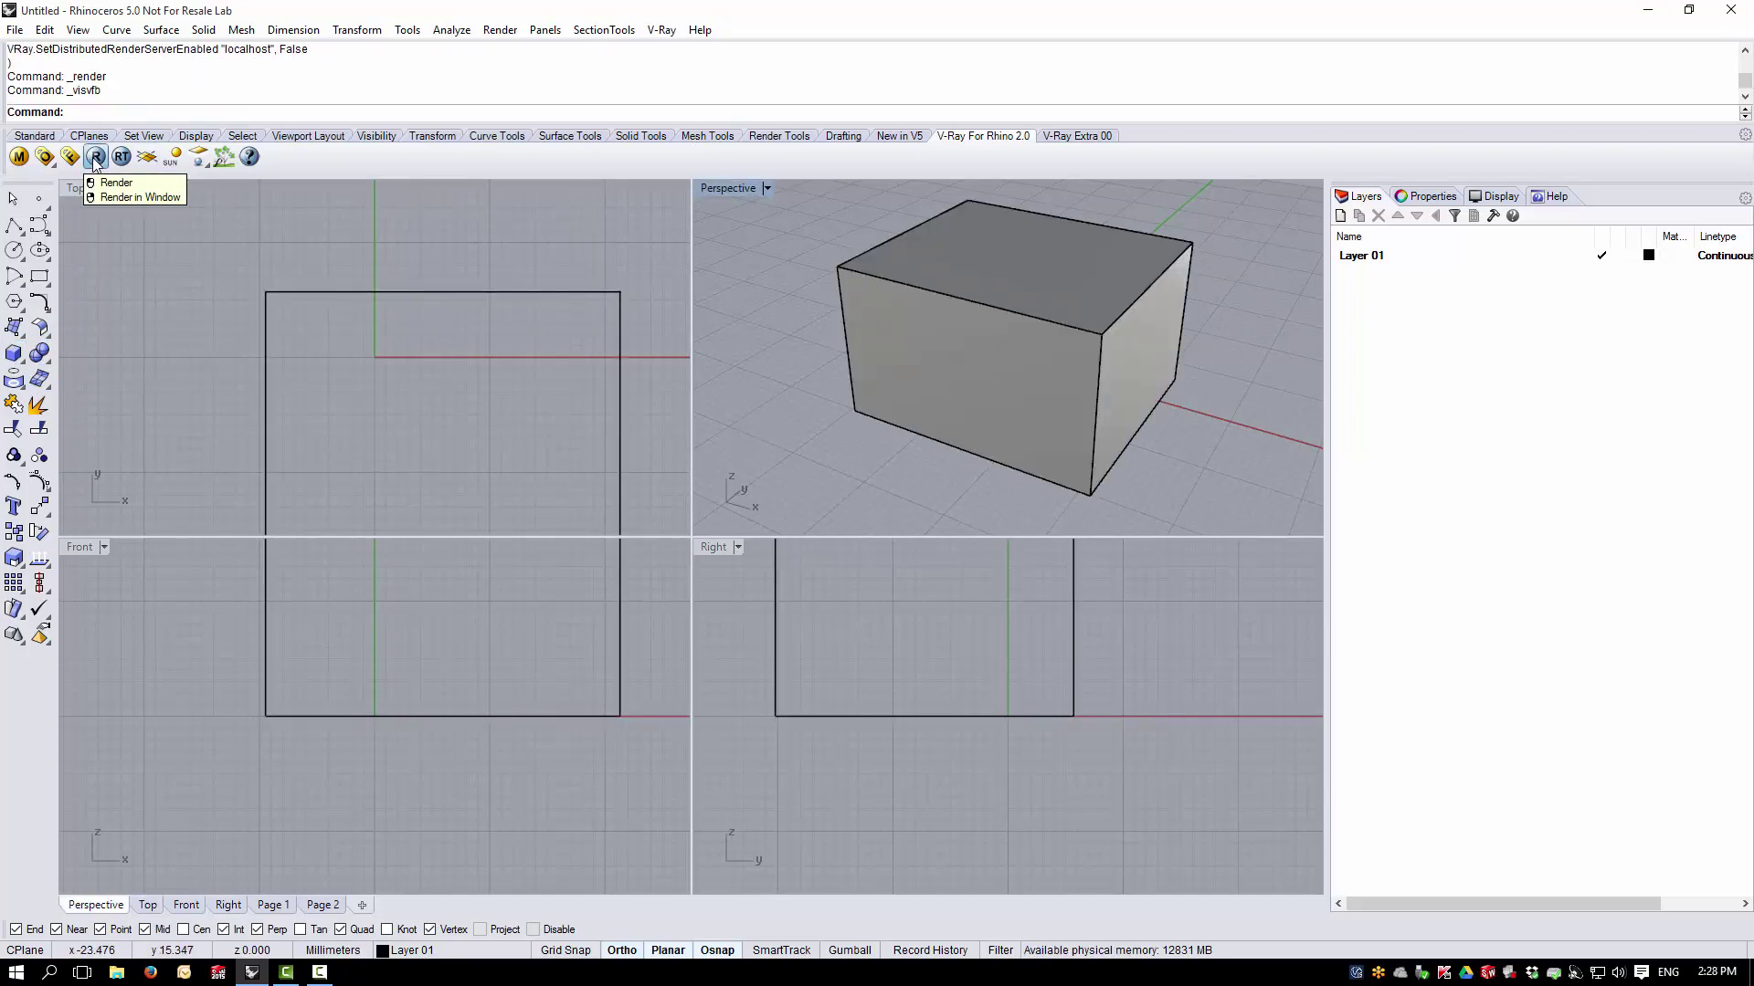
click(96, 157)
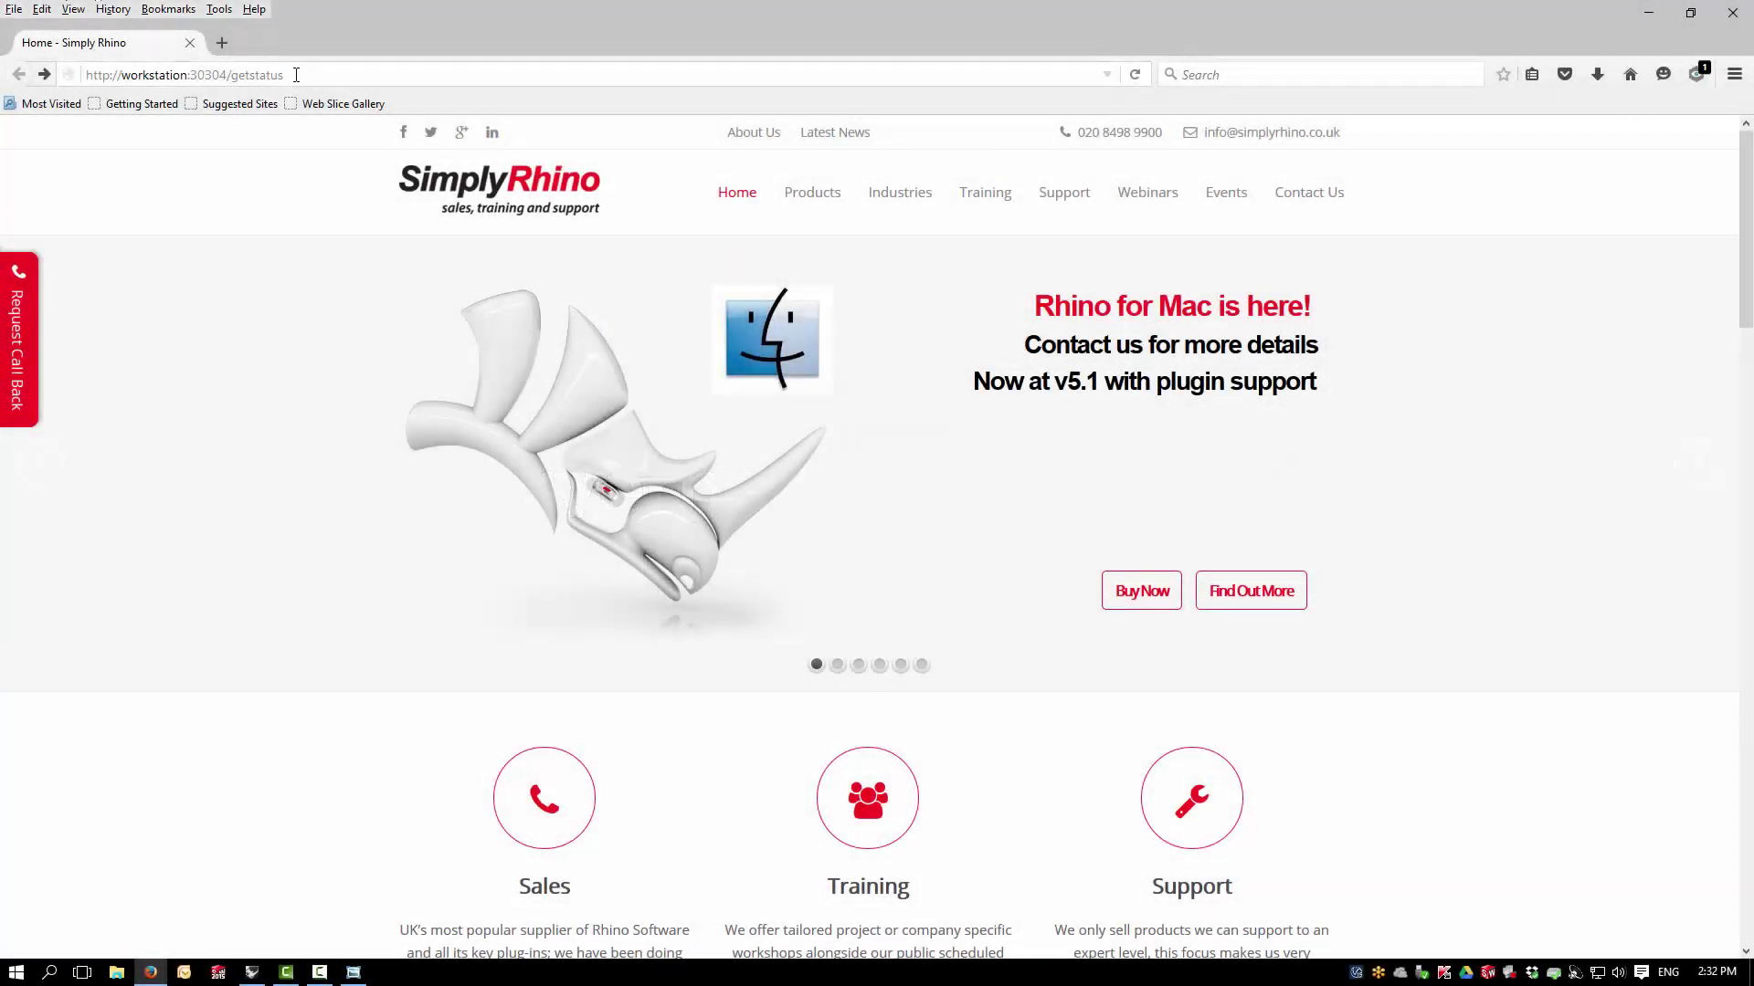
Reload workstation:30304/getstatus to show the V-Ray for Rhino 2.0 NFR license usage
click(283, 77)
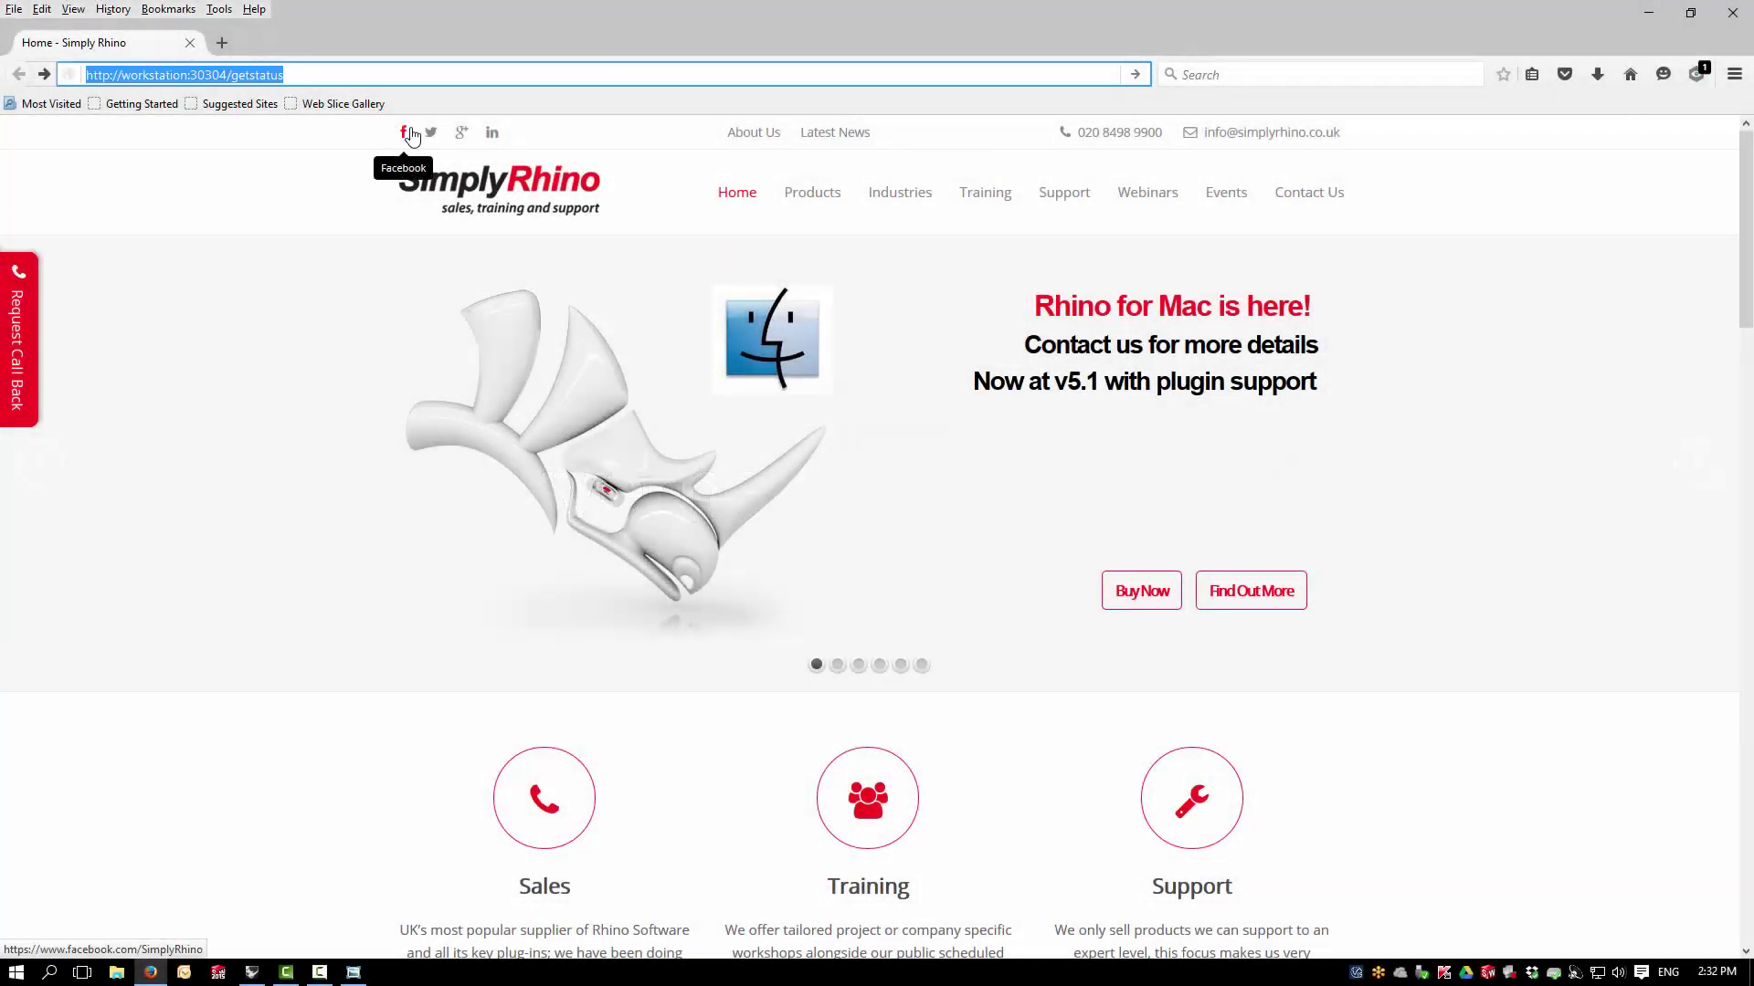
key(Return)
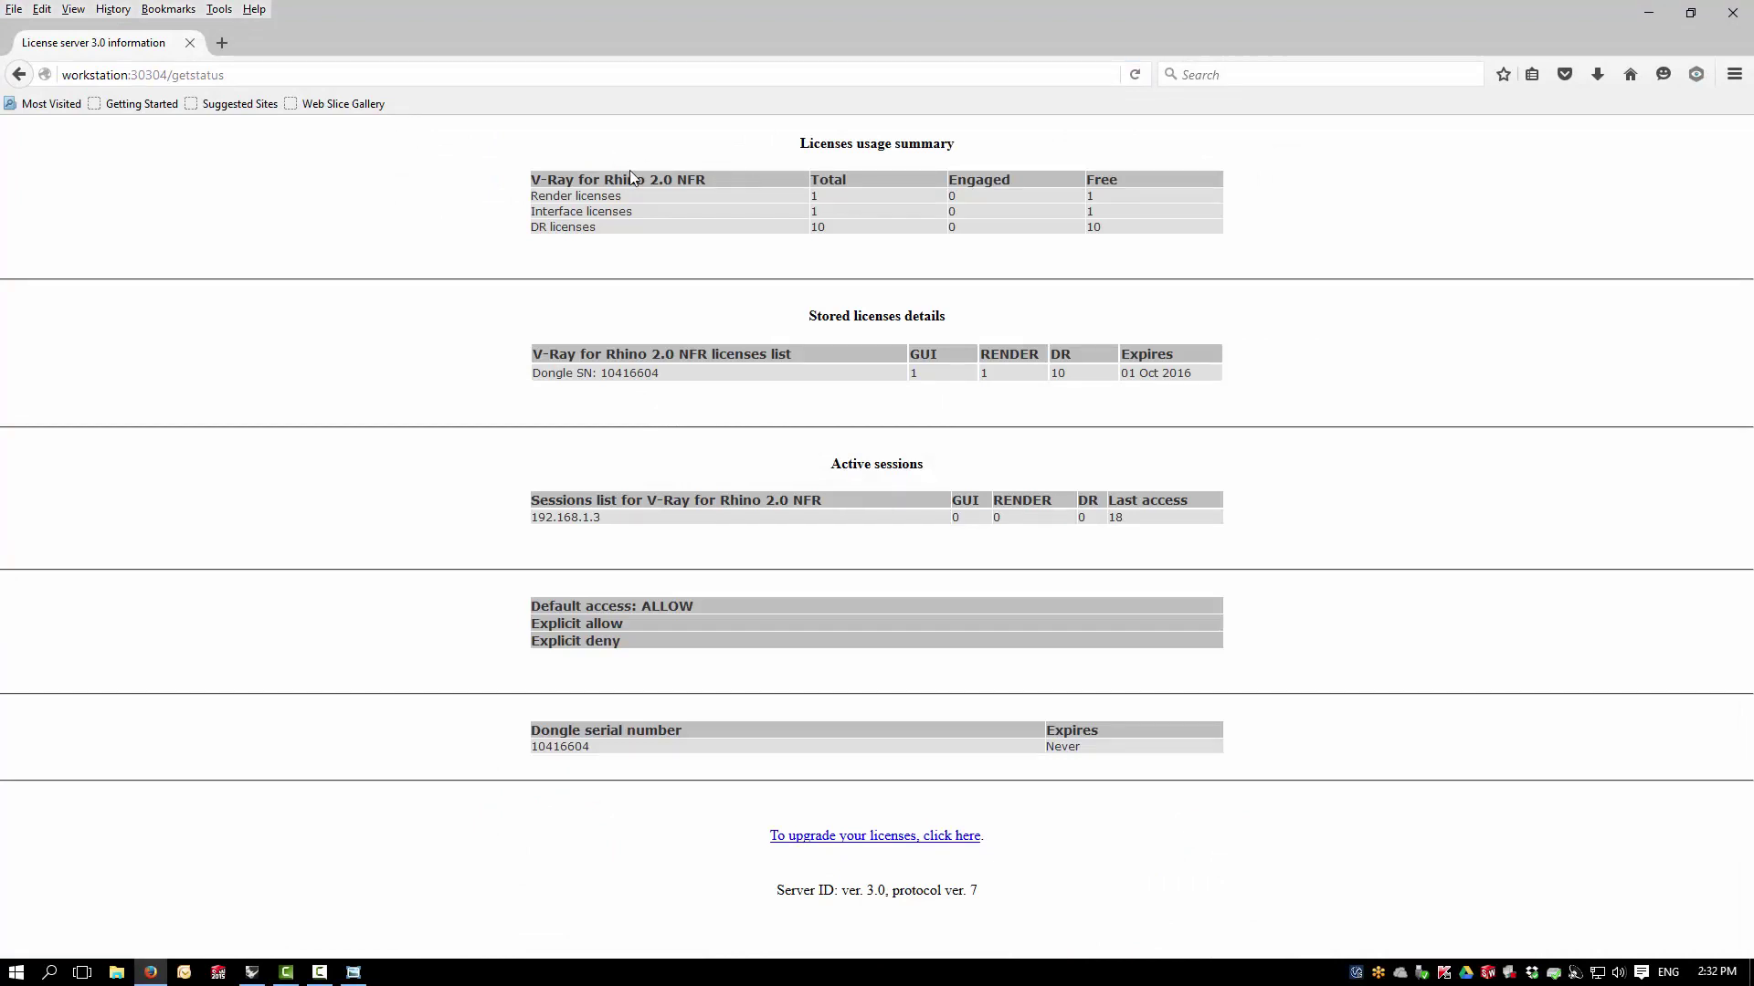